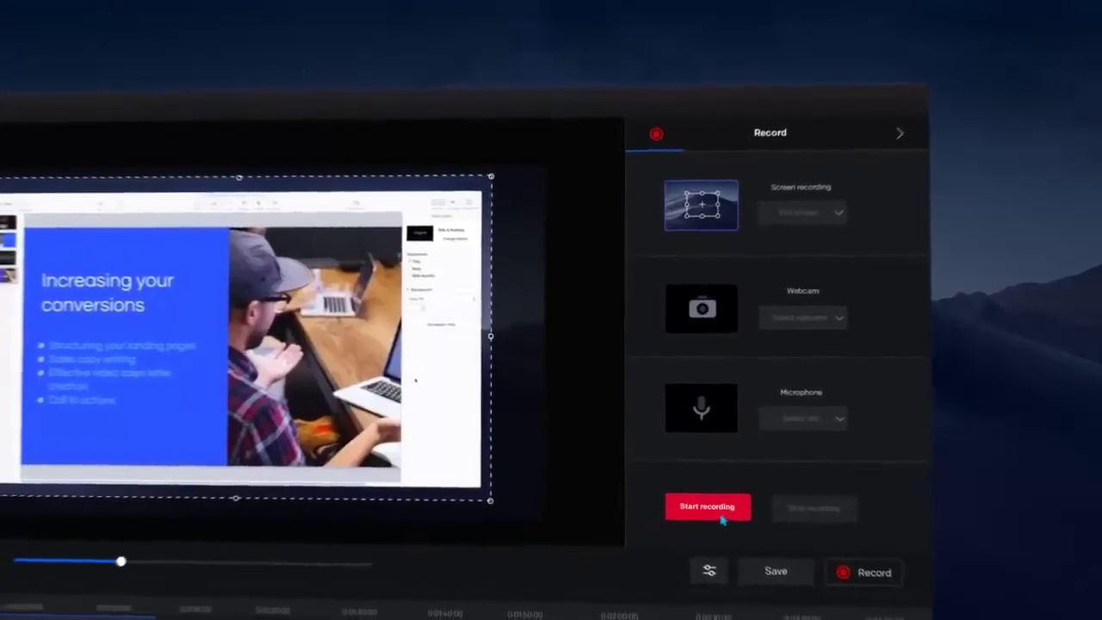
# - Start the screen recording and shift the short Track 1 audio clip to a later point on the timeline
pyautogui.click(711, 519)
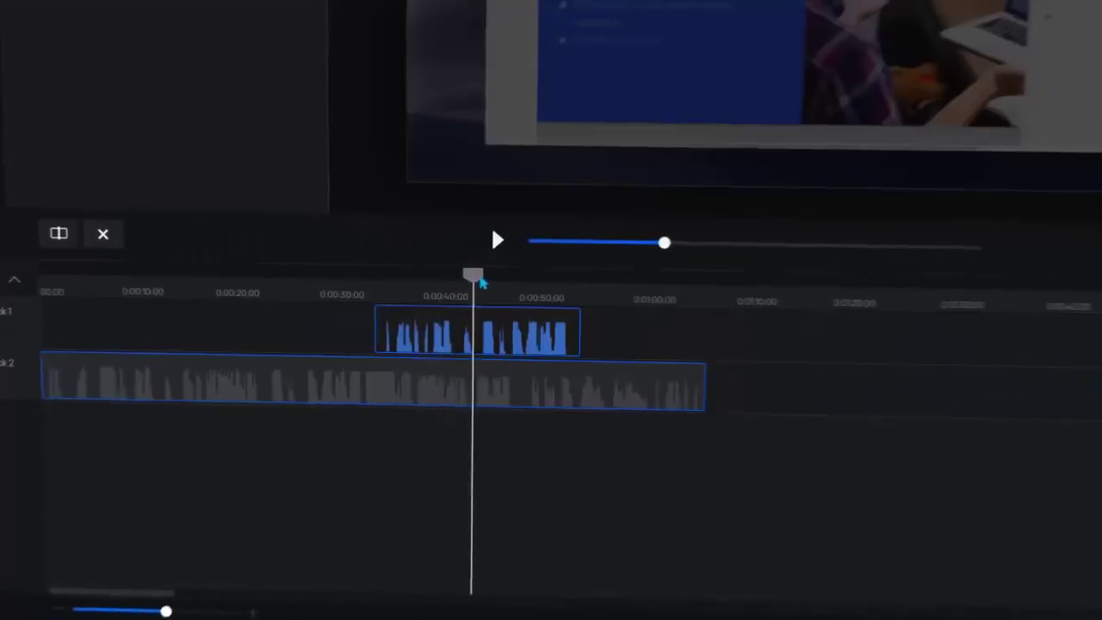
pyautogui.moveTo(488, 333); pyautogui.dragTo(609, 334)
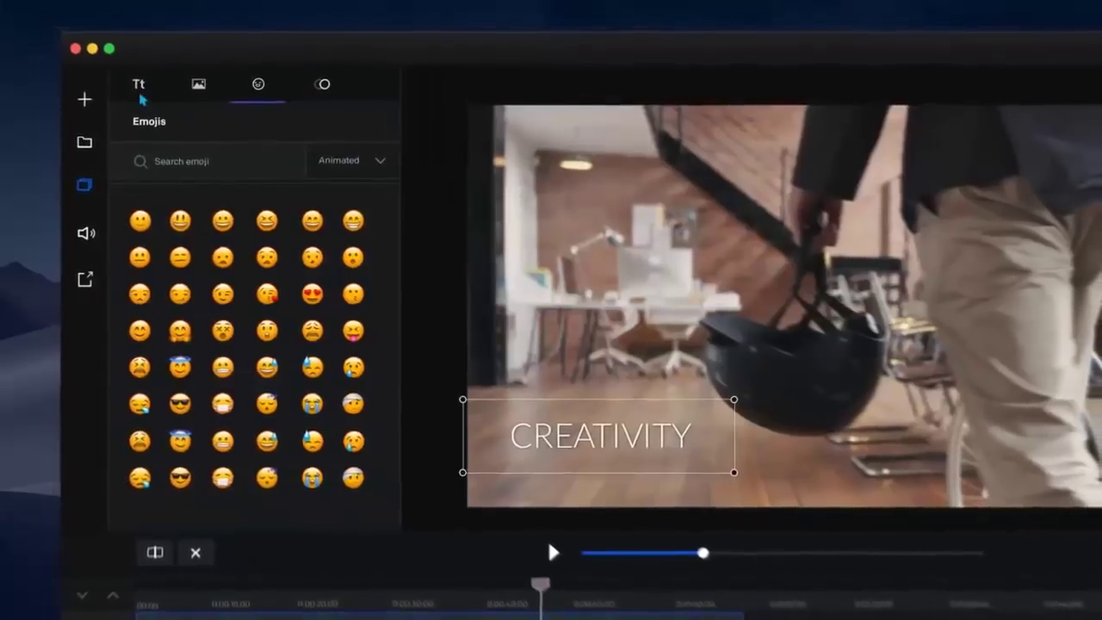
# - Show the typography presets and choose the "IT'S A BOY!" text style
pyautogui.click(143, 96)
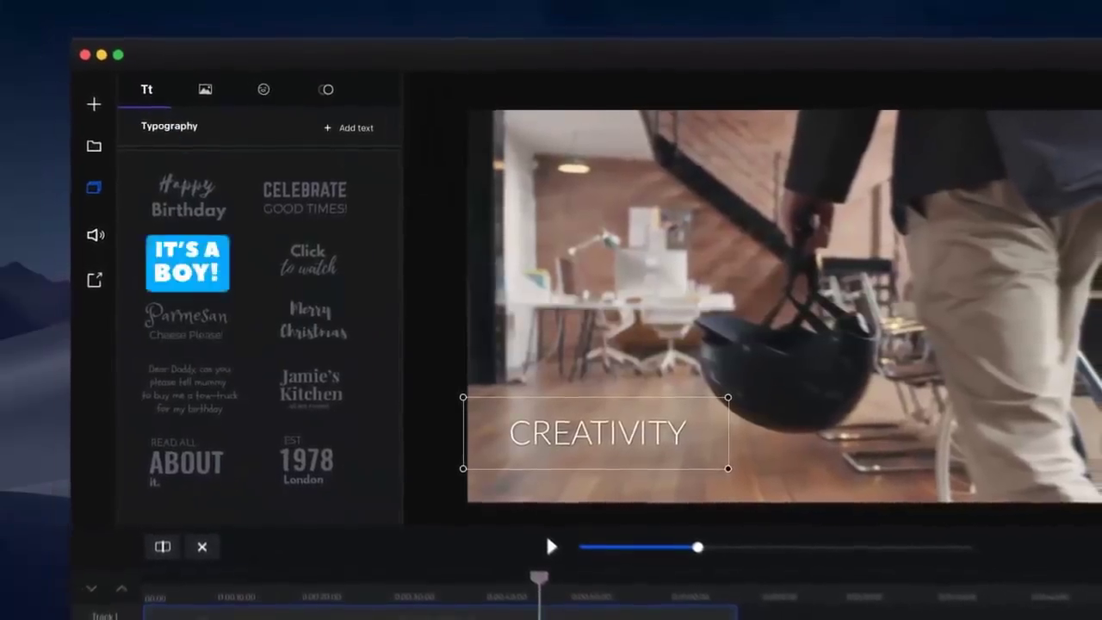
pyautogui.click(206, 275)
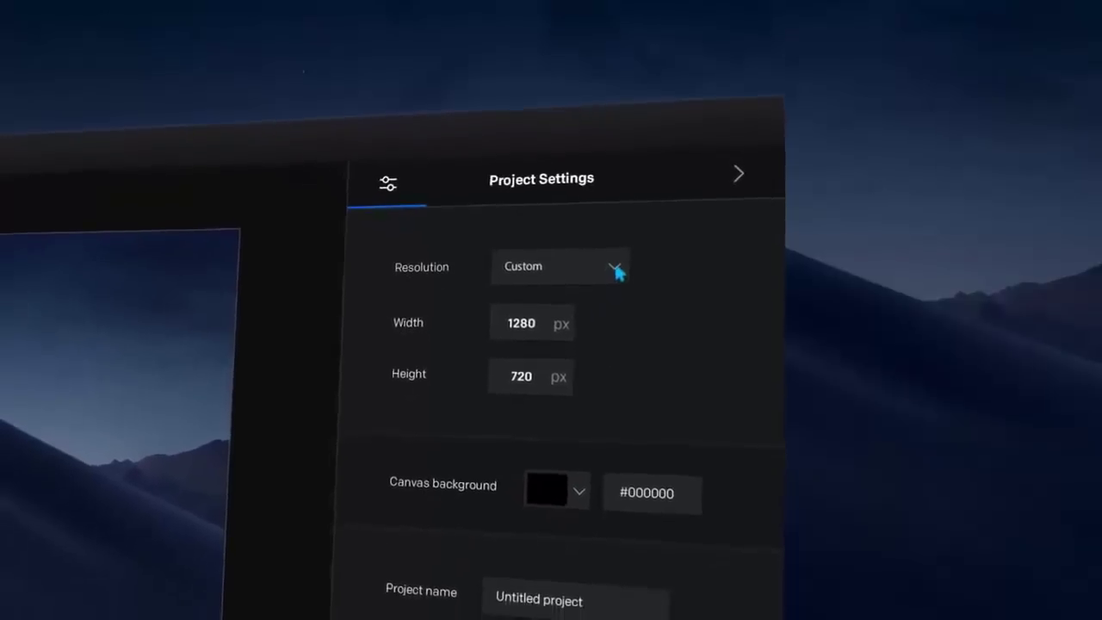
# - Set the project resolution to 4K UHD, 3840 x 2160
pyautogui.click(612, 278)
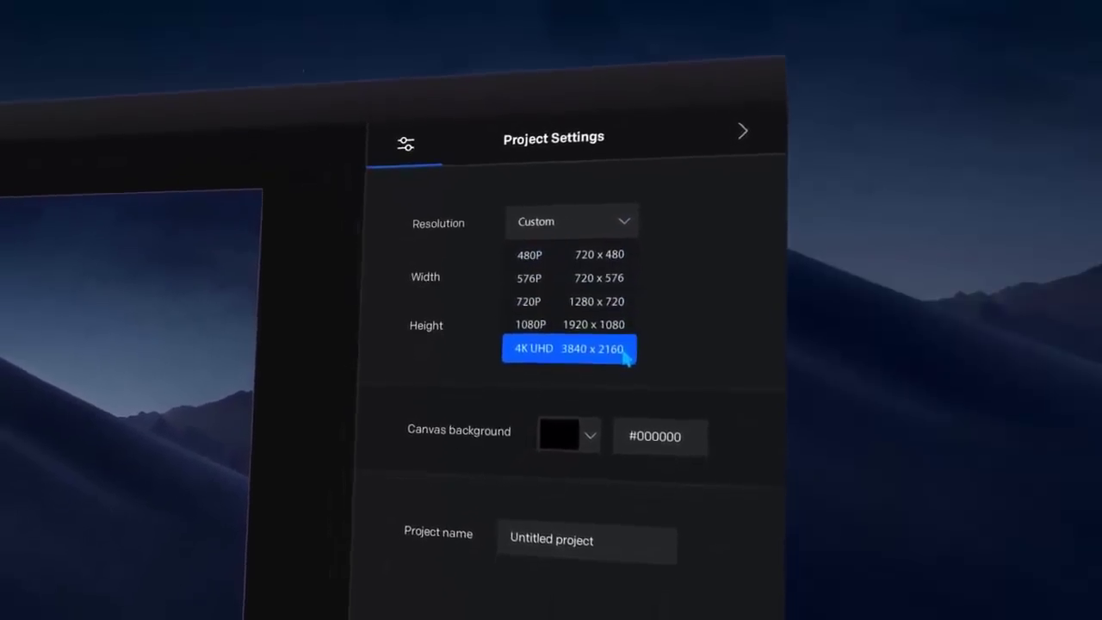
pyautogui.click(621, 362)
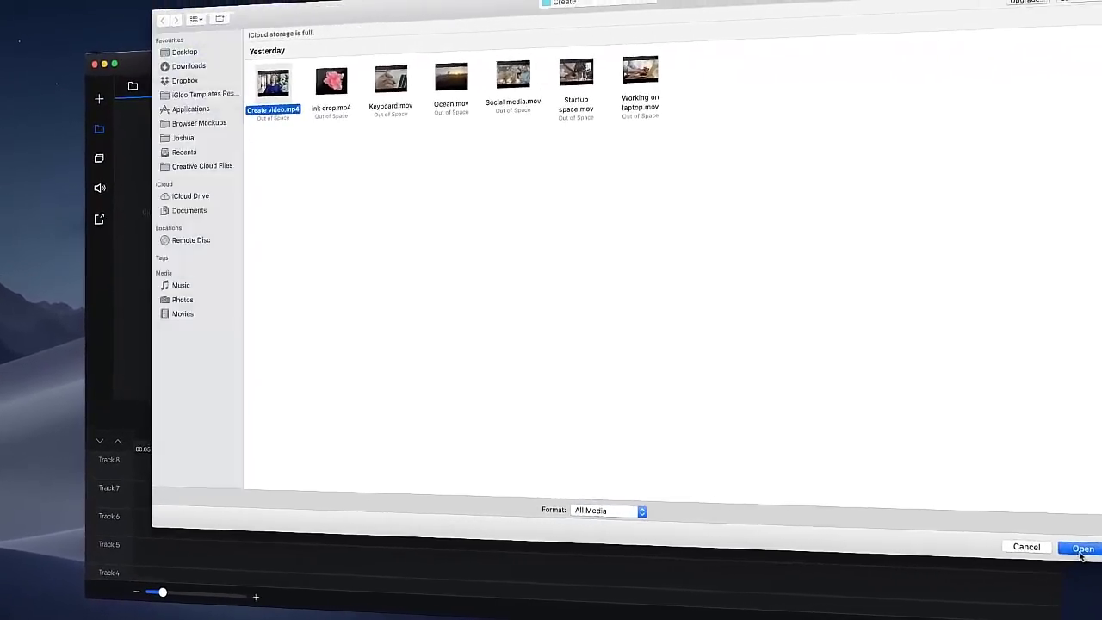
# - Import Create video.mp4 into the project media
pyautogui.click(1075, 556)
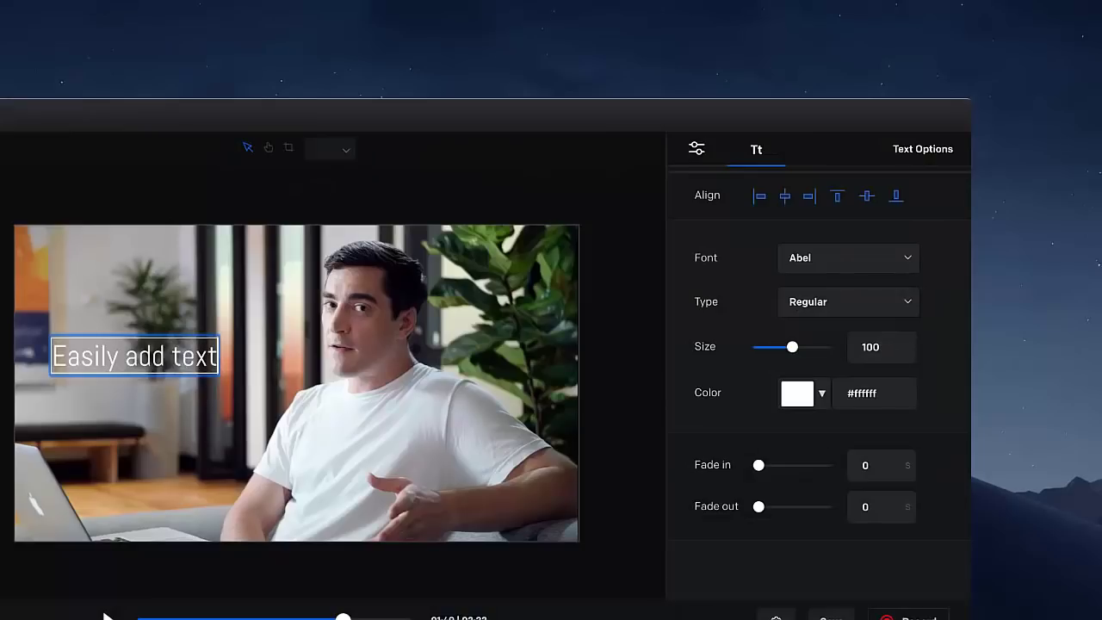
pyautogui.moveTo(338, 394); pyautogui.dragTo(935, 487)
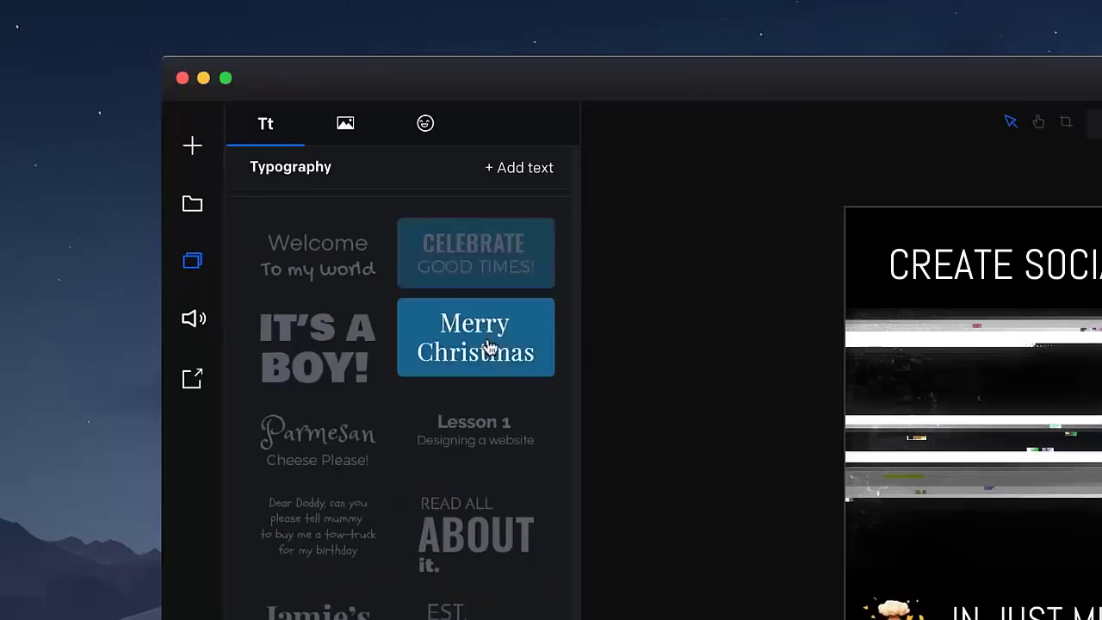
pyautogui.scroll(-1, 493, 389)
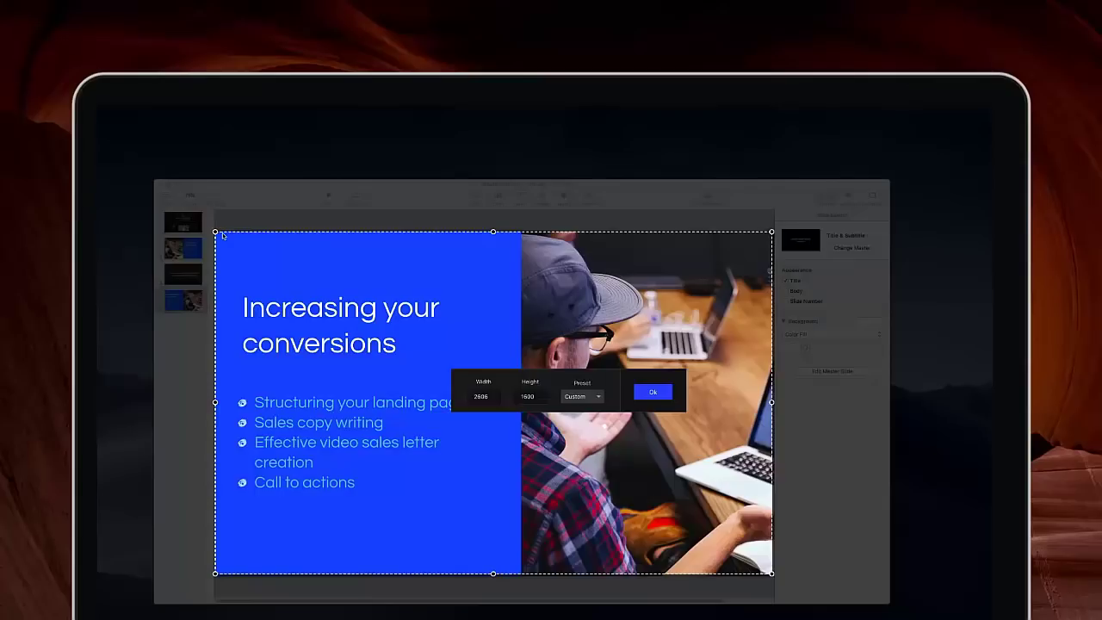
pyautogui.moveTo(215, 232); pyautogui.dragTo(218, 235)
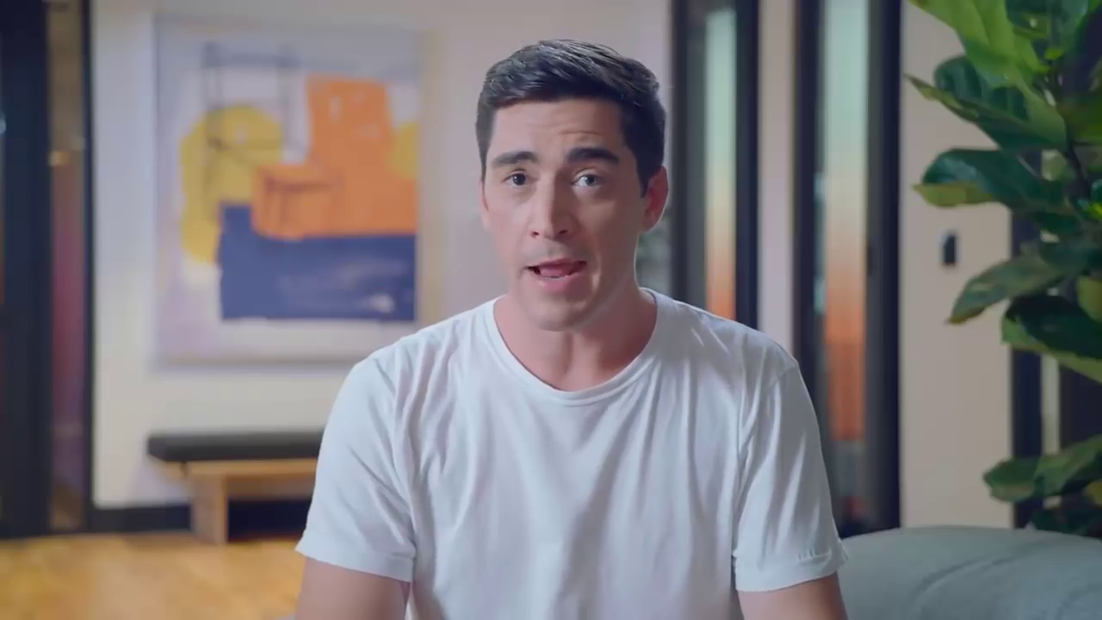
# - Add the Create video clip to Track 1 and scale it to fit the canvas
pyautogui.moveTo(186, 131); pyautogui.dragTo(178, 495)
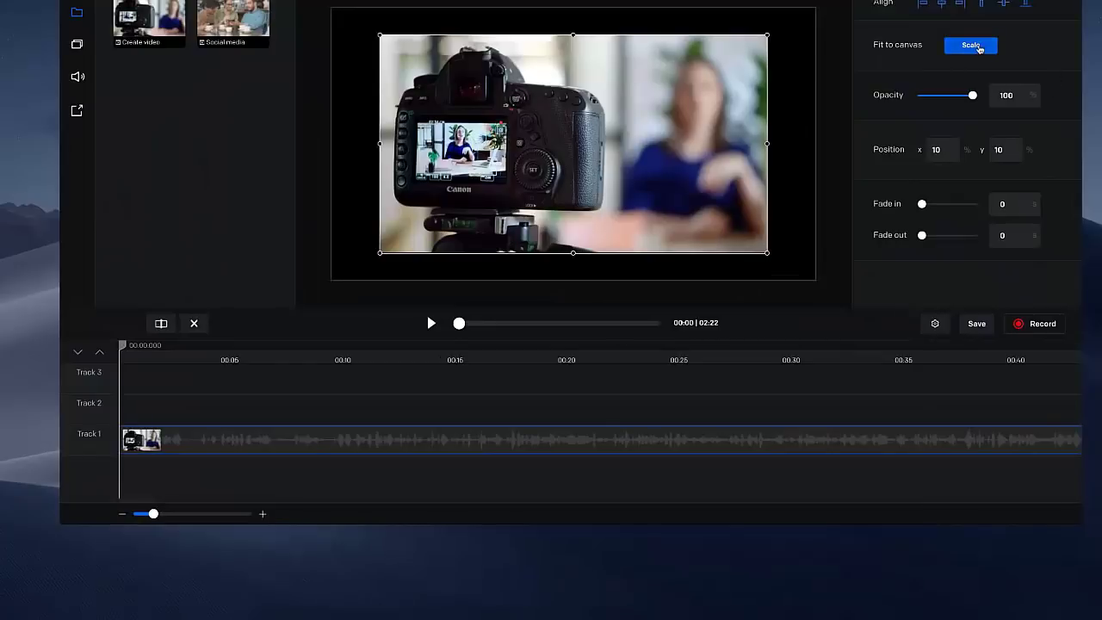
pyautogui.click(978, 49)
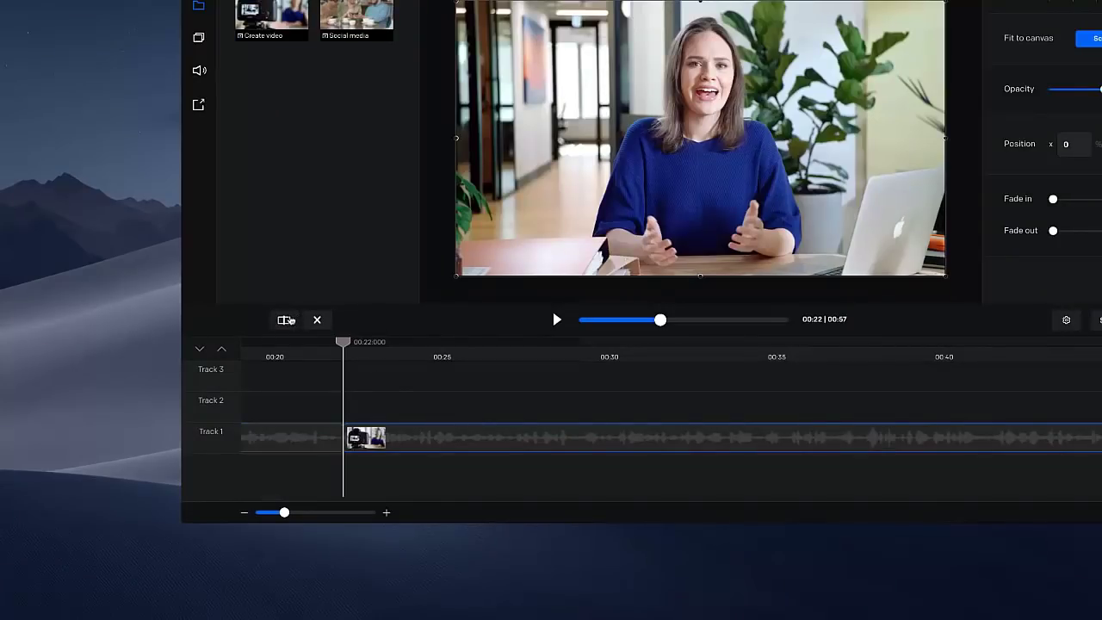
# - Move the second part of the split Create video clip to Track 2, starting at 00:22, and play the timeline
pyautogui.moveTo(355, 437); pyautogui.dragTo(461, 437)
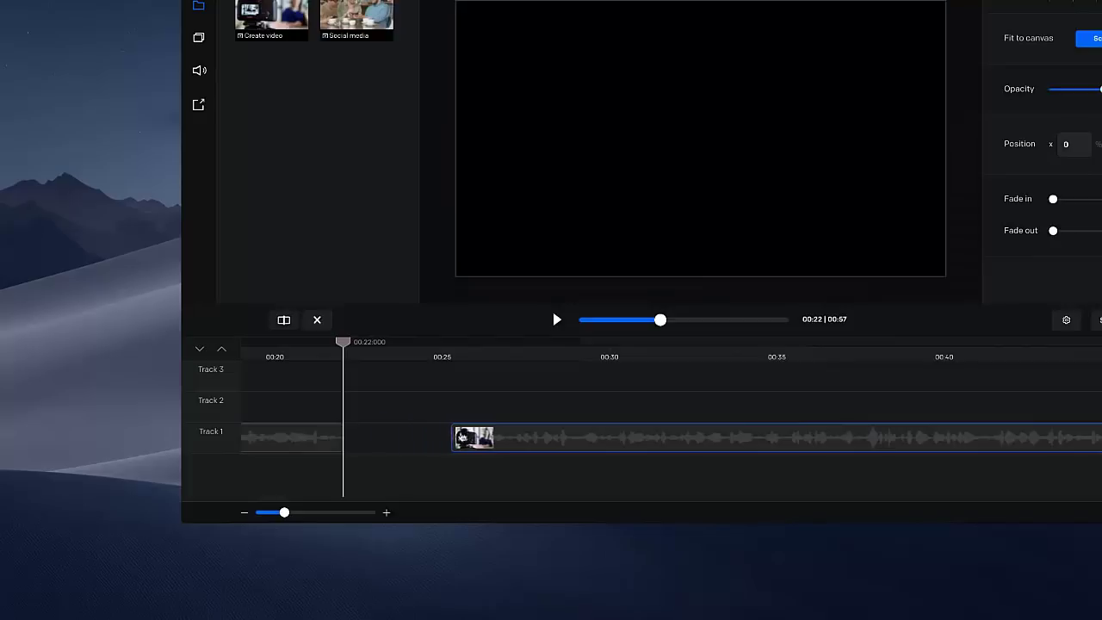
pyautogui.moveTo(536, 440); pyautogui.dragTo(424, 410)
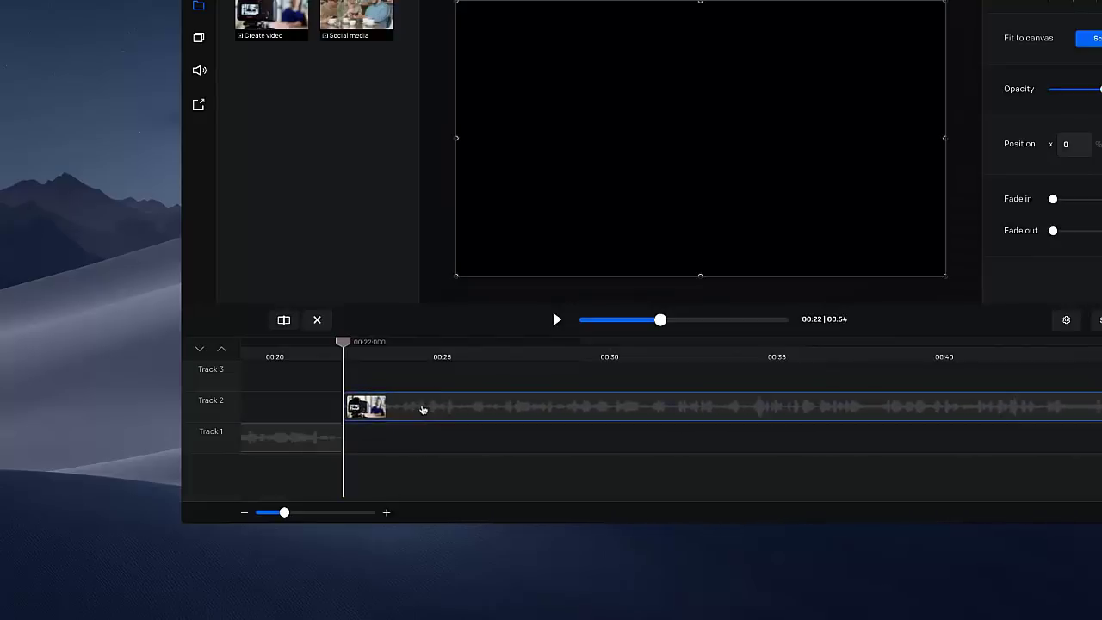
pyautogui.click(557, 319)
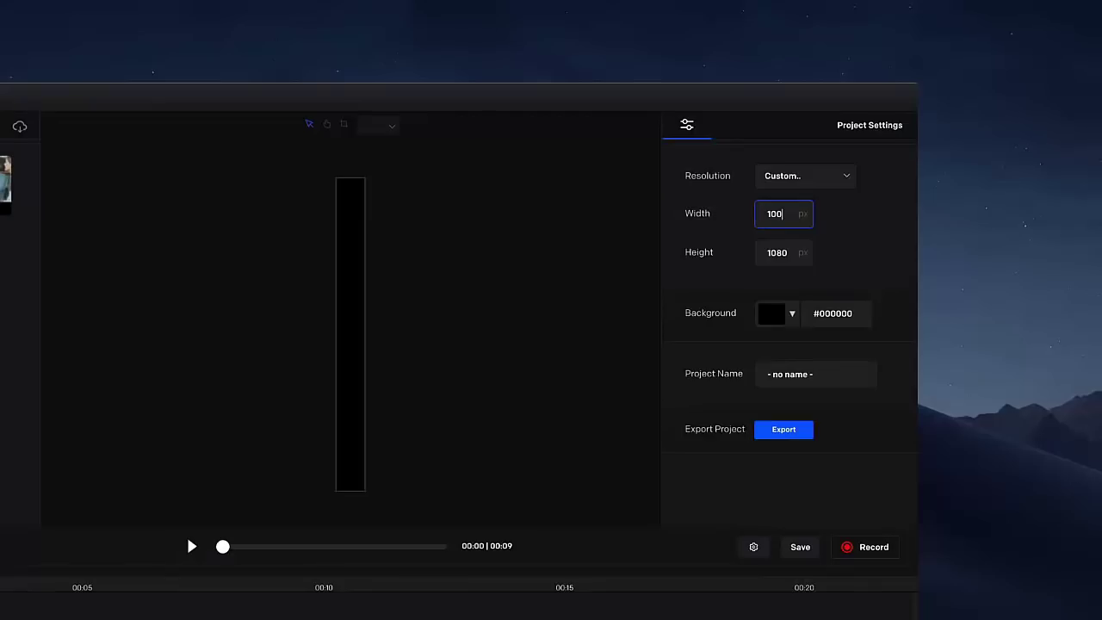
# - Set a custom canvas size of 1000 px width and 1000 px height in the project settings
pyautogui.write('0')
pyautogui.press('Tab')
pyautogui.write('1000')
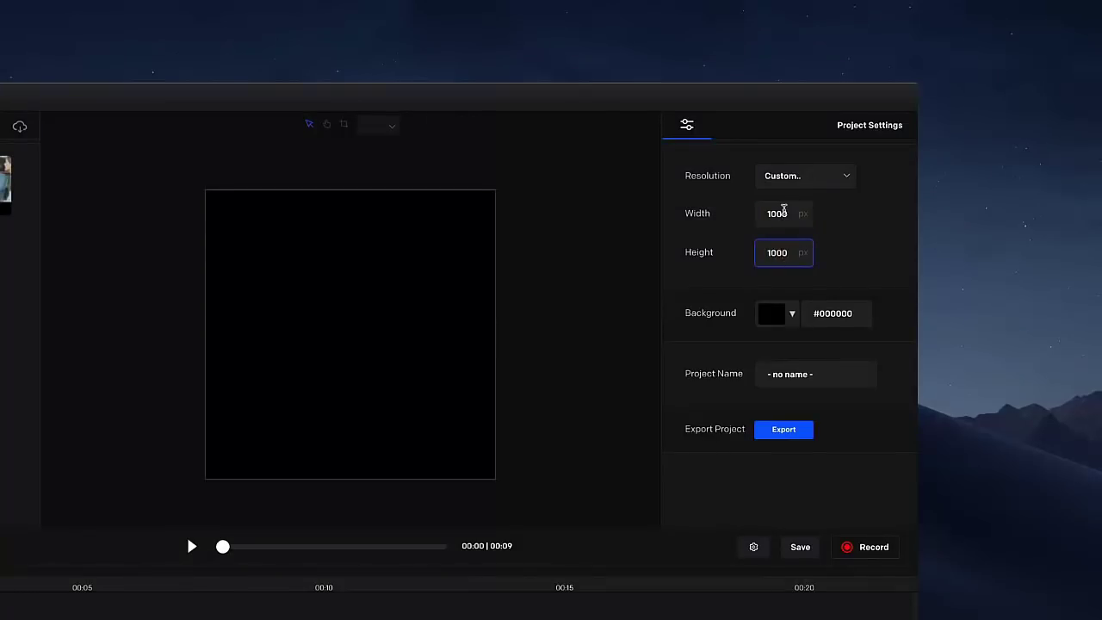
# - Set the project resolution to the iPhone 6/7/8 preset
pyautogui.click(786, 174)
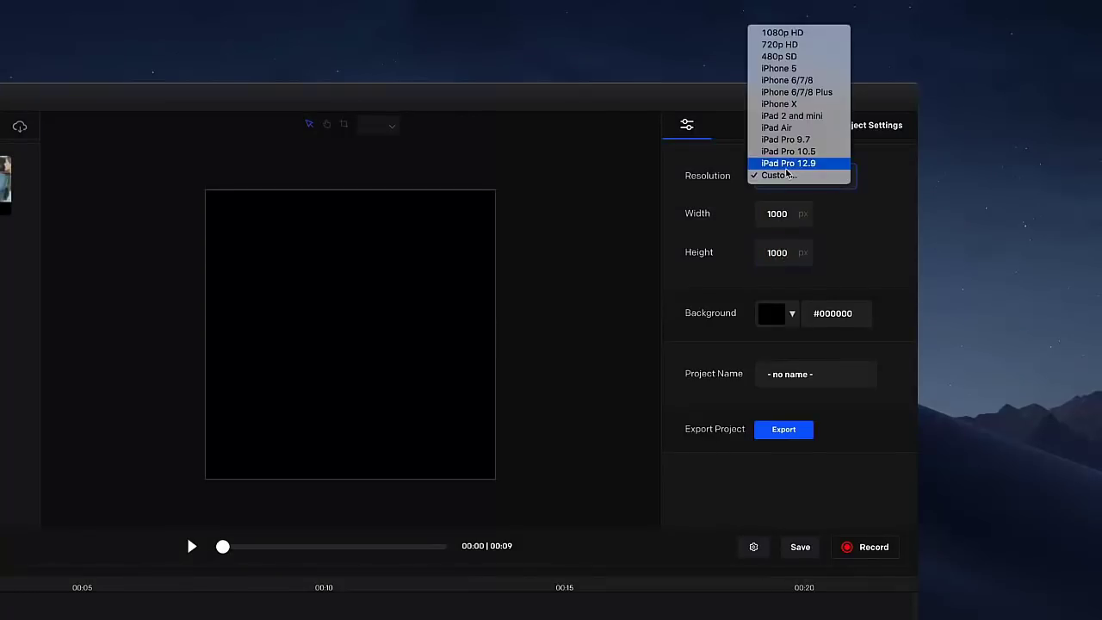
pyautogui.click(781, 80)
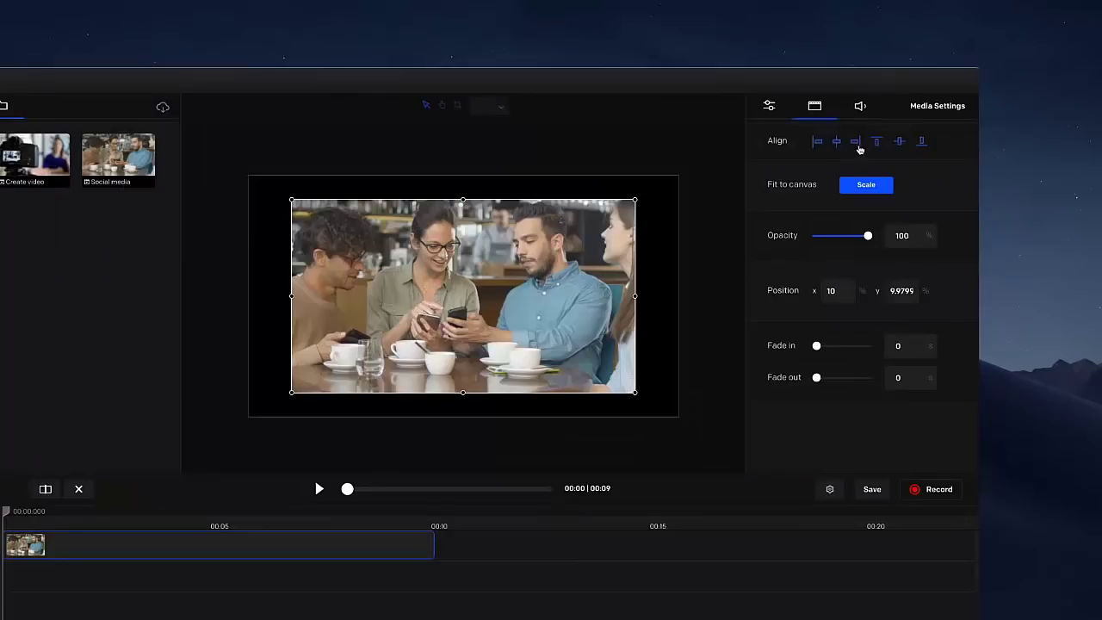
# - Align the Social media clip to the canvas's right edge and scale it to fit the canvas
pyautogui.click(856, 142)
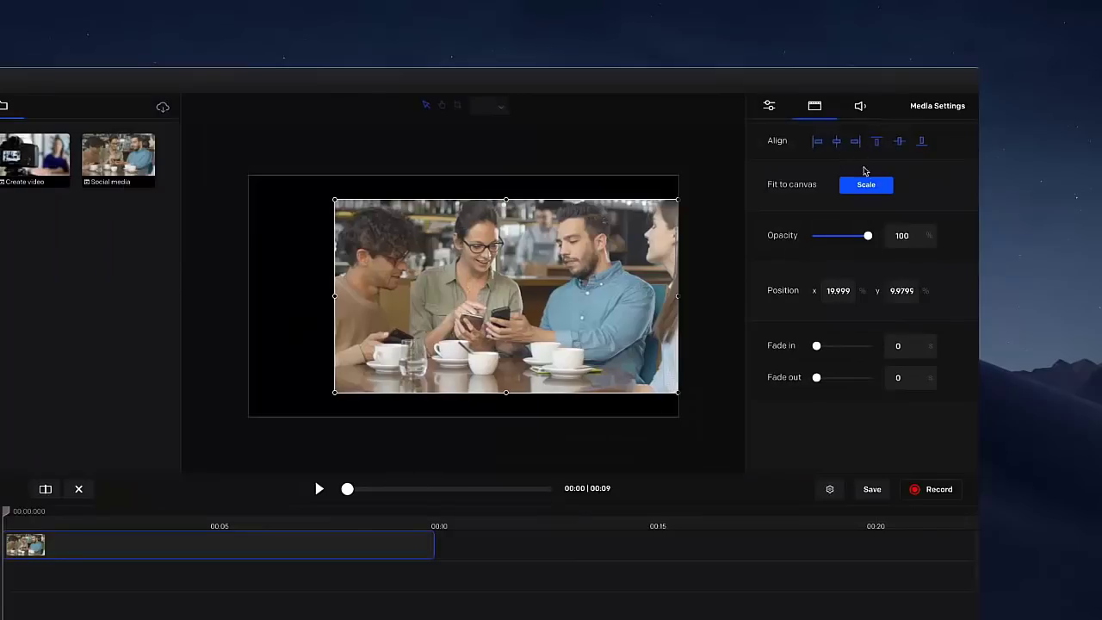
pyautogui.click(866, 186)
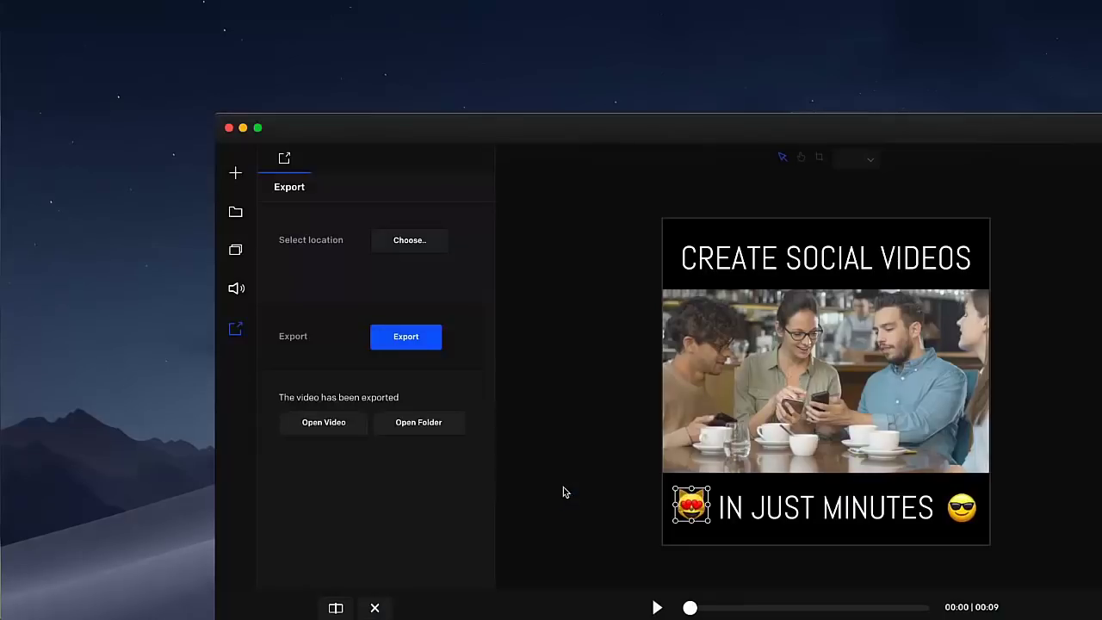
# - Open the exported social video for viewing
pyautogui.click(294, 430)
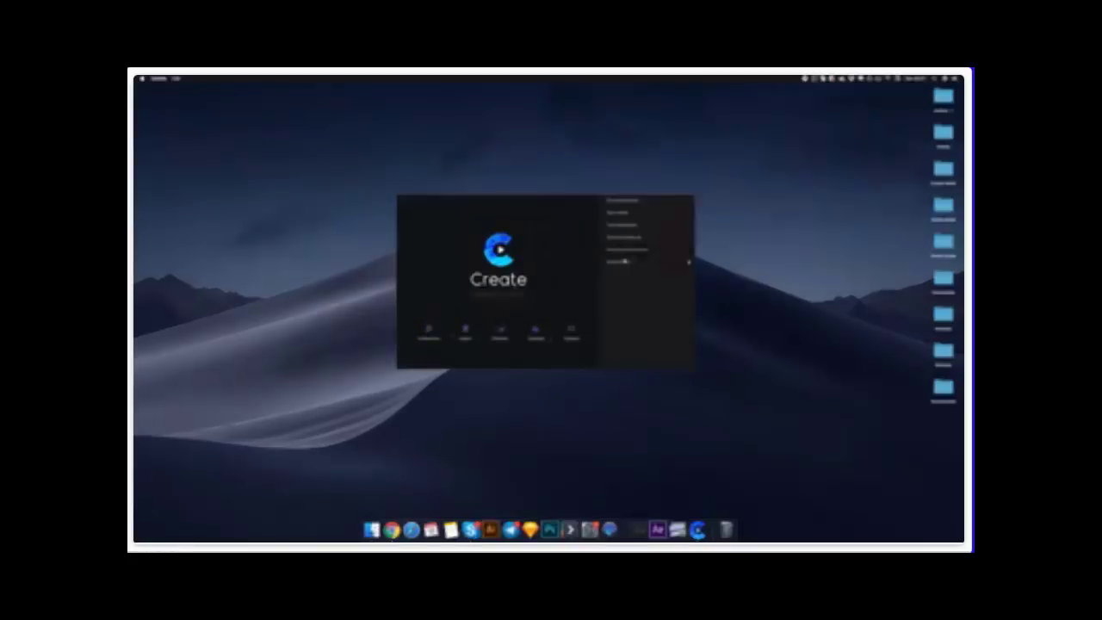
# - Open the saved Facebook partners ad project, play it up to its closing text, and look through its timeline tracks
pyautogui.click(646, 250)
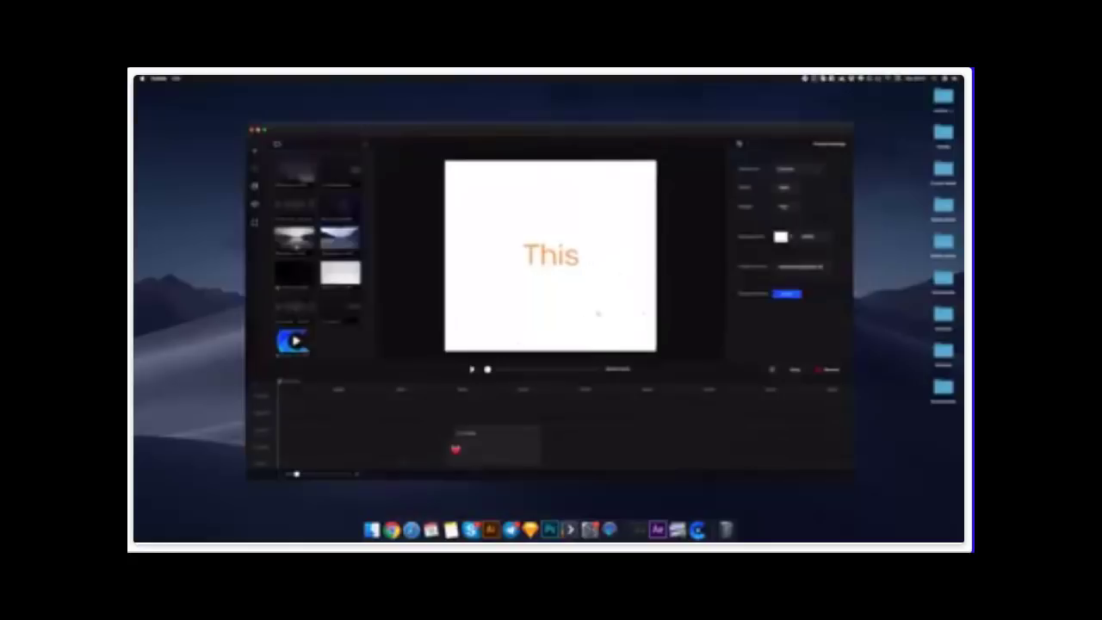
pyautogui.scroll(-5, 513, 424)
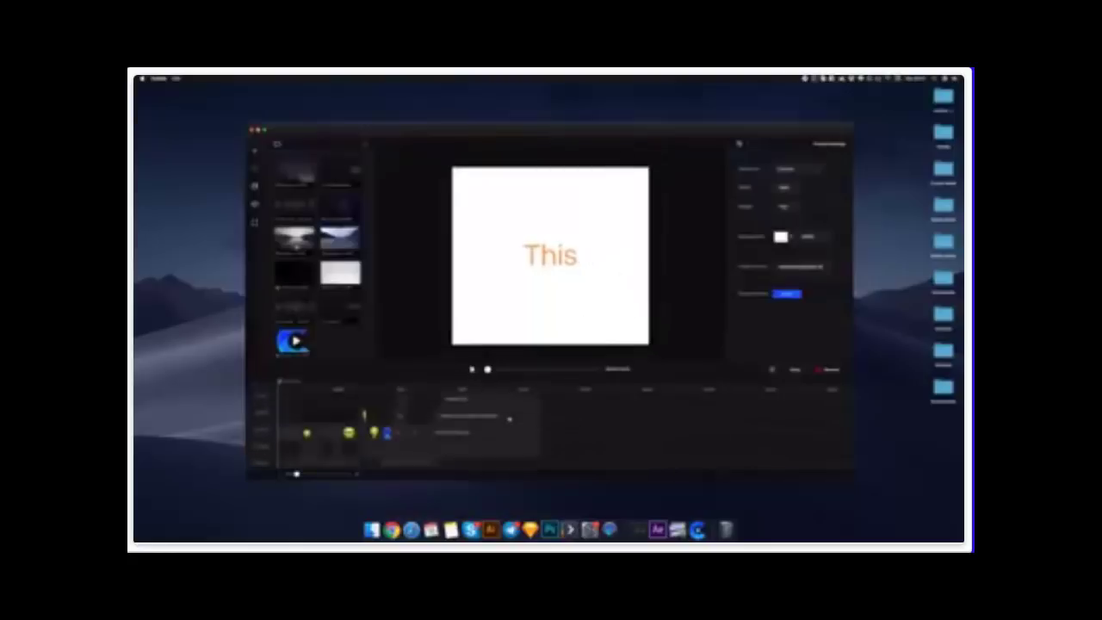
pyautogui.click(471, 369)
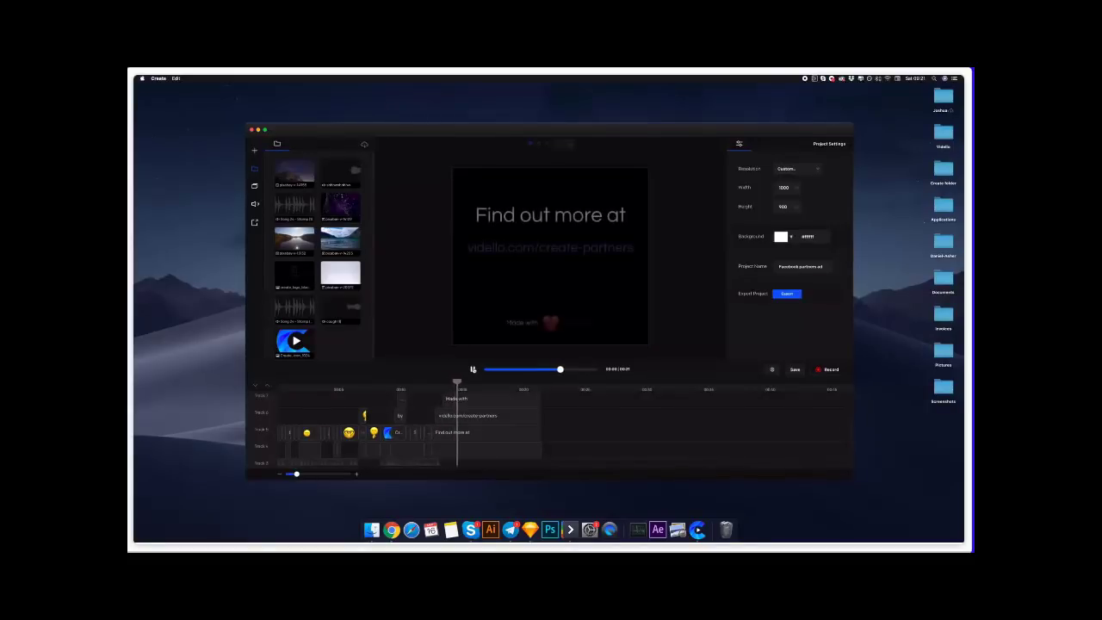
pyautogui.click(473, 369)
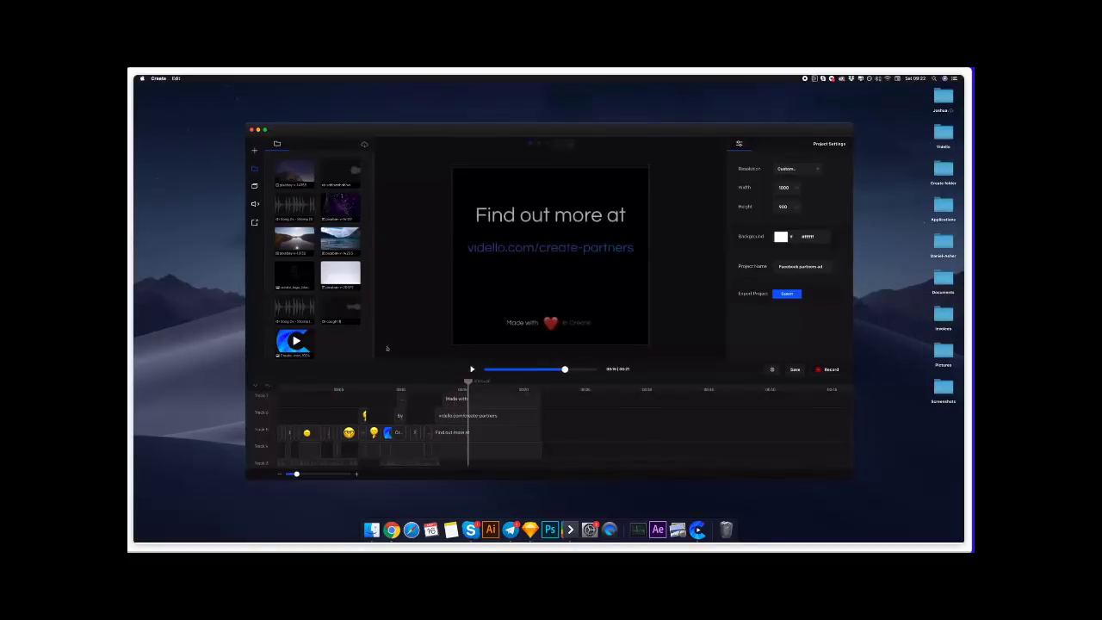
pyautogui.scroll(-3, 442, 408)
pyautogui.scroll(7, 558, 406)
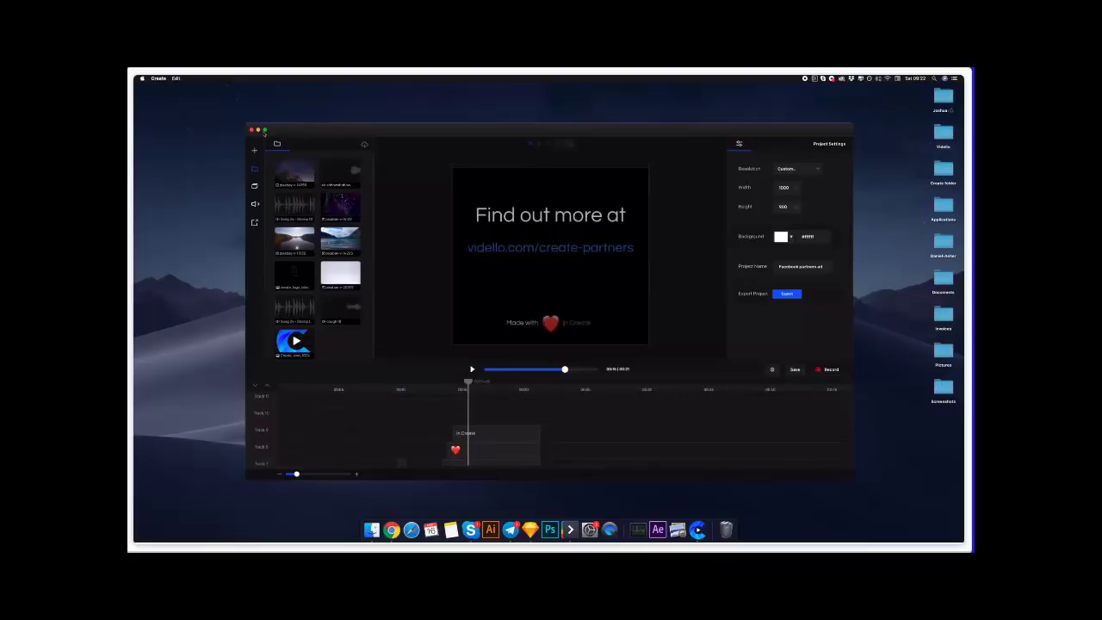
# - Close the Facebook partners ad project and create a new blank project
pyautogui.click(251, 129)
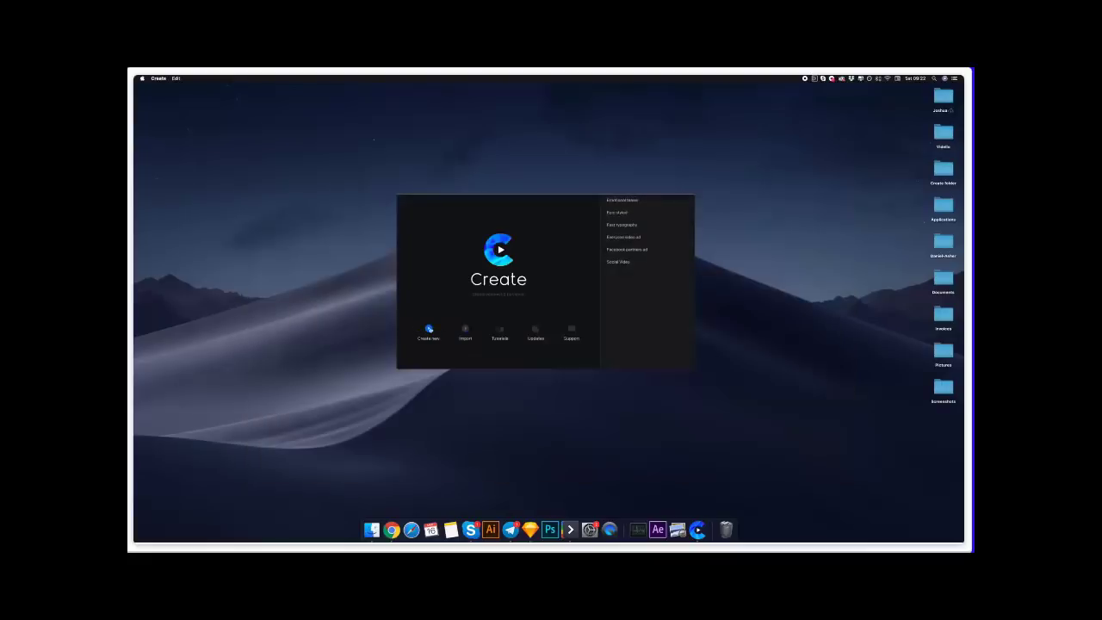
pyautogui.click(430, 330)
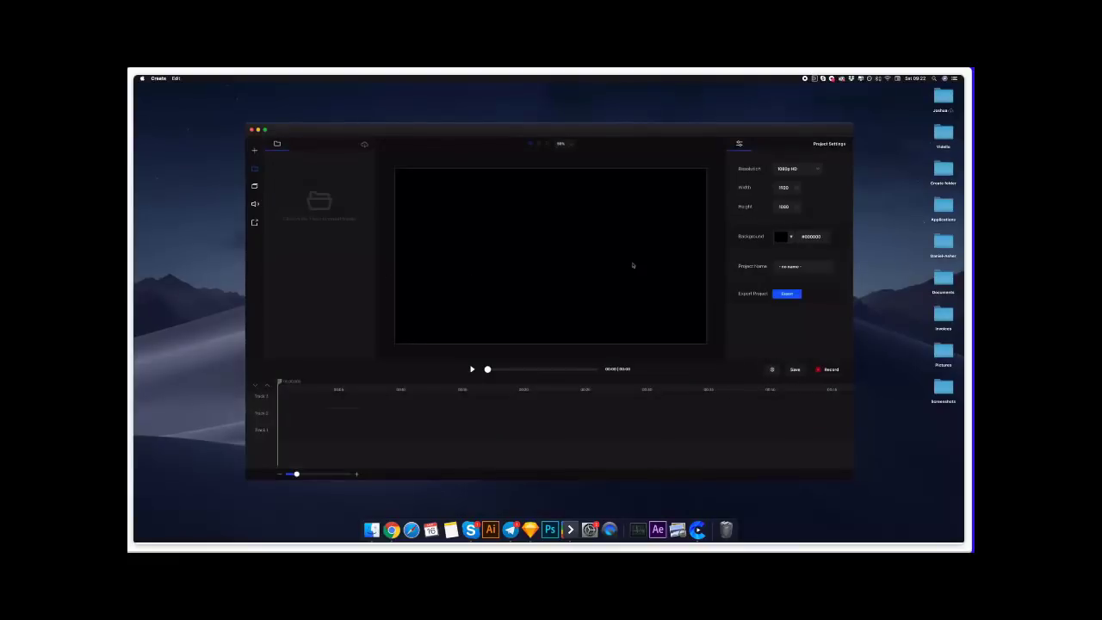
pyautogui.scroll(-3, 584, 310)
pyautogui.scroll(2, 586, 218)
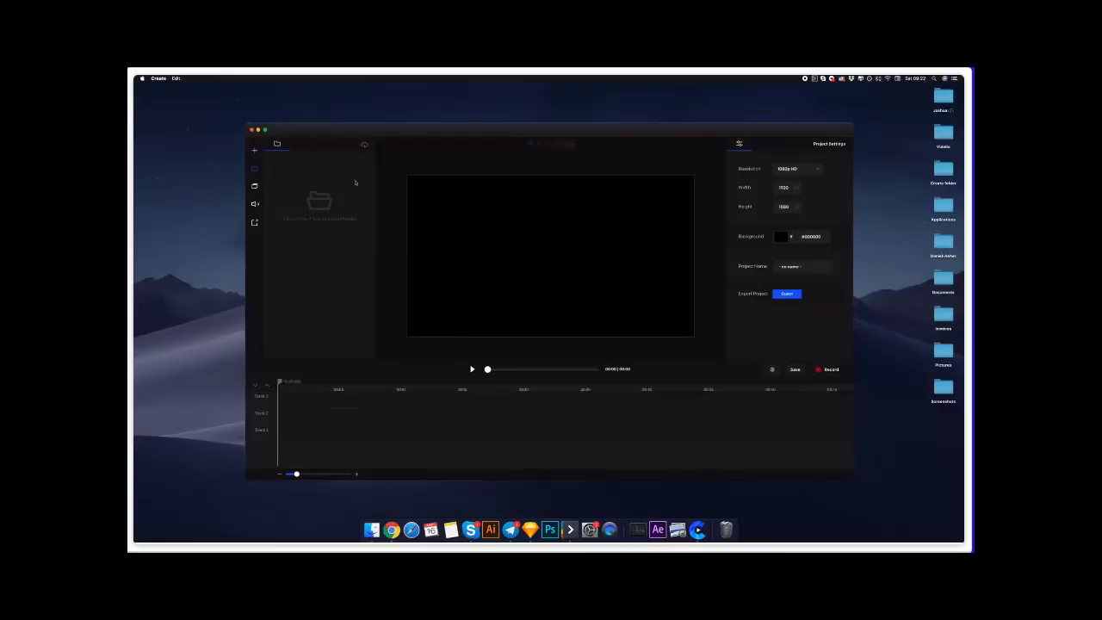
# - Search This Mac for "glitch" and import the Create logo glitch MP4 video into the project media
pyautogui.click(255, 153)
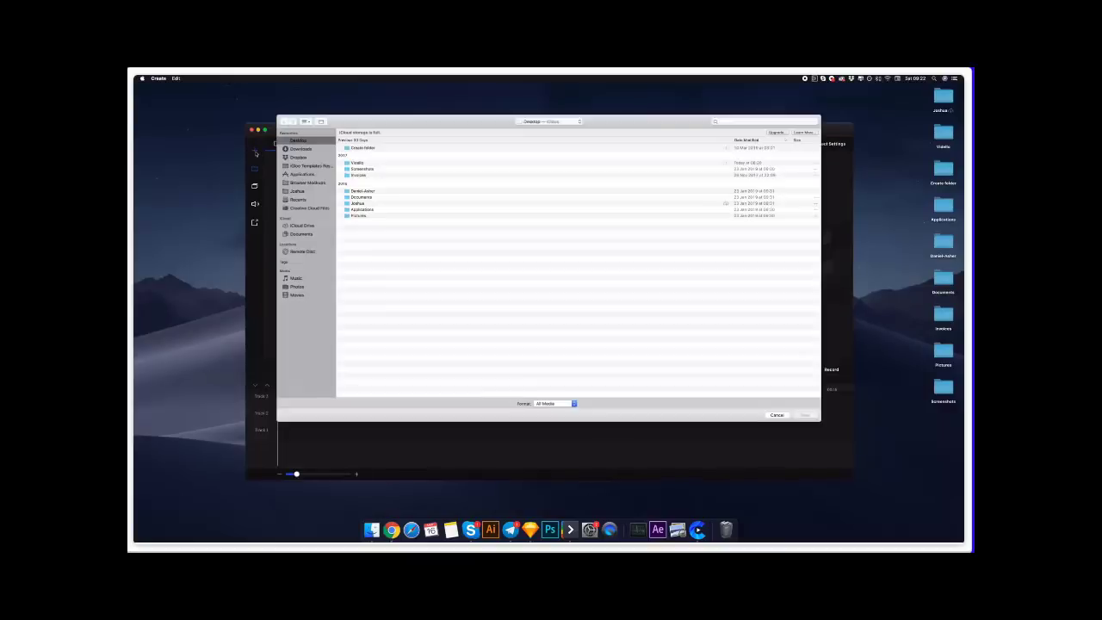
pyautogui.click(762, 122)
pyautogui.write('glitch')
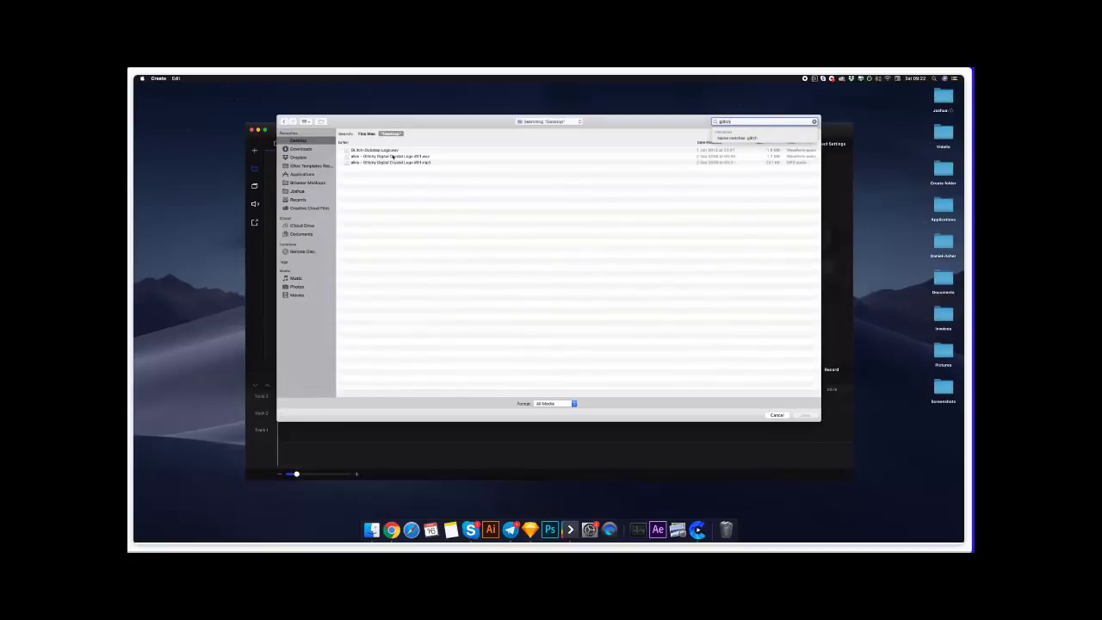
pyautogui.click(360, 134)
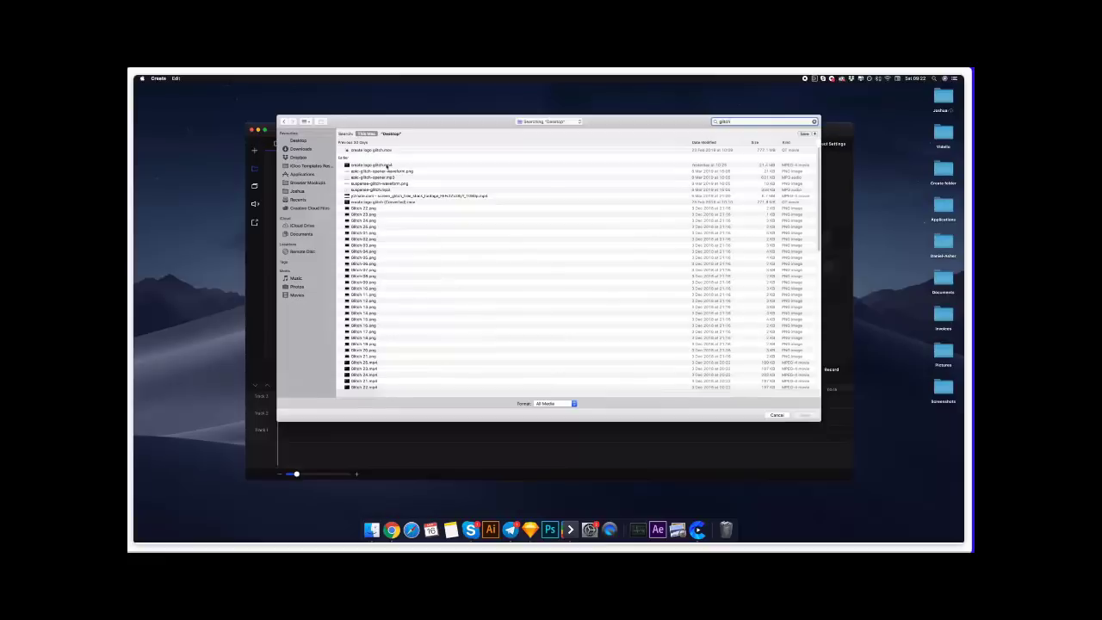
pyautogui.click(387, 165)
pyautogui.doubleClick(387, 165)
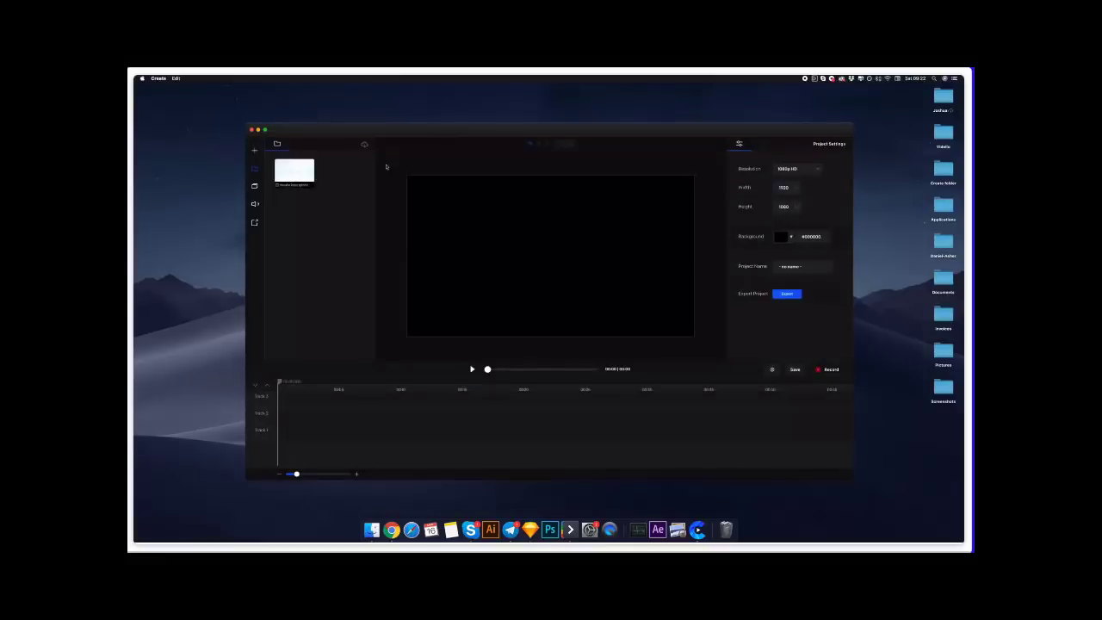
# - Place the imported logo glitch video on the canvas
pyautogui.moveTo(293, 171); pyautogui.dragTo(504, 253)
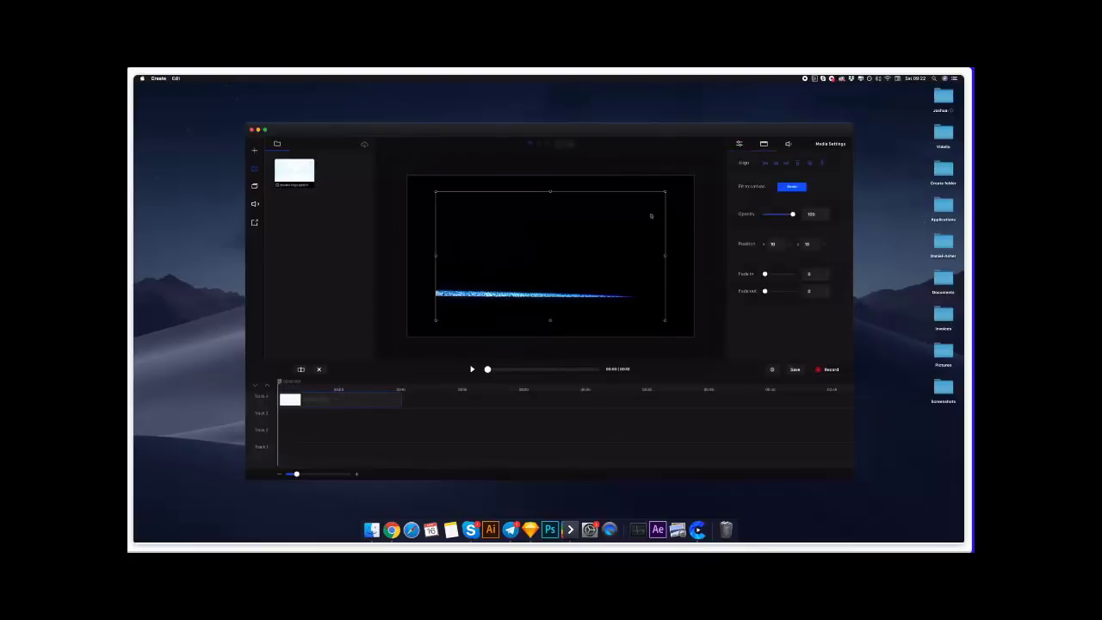
pyautogui.scroll(-3, 624, 214)
pyautogui.scroll(1, 680, 205)
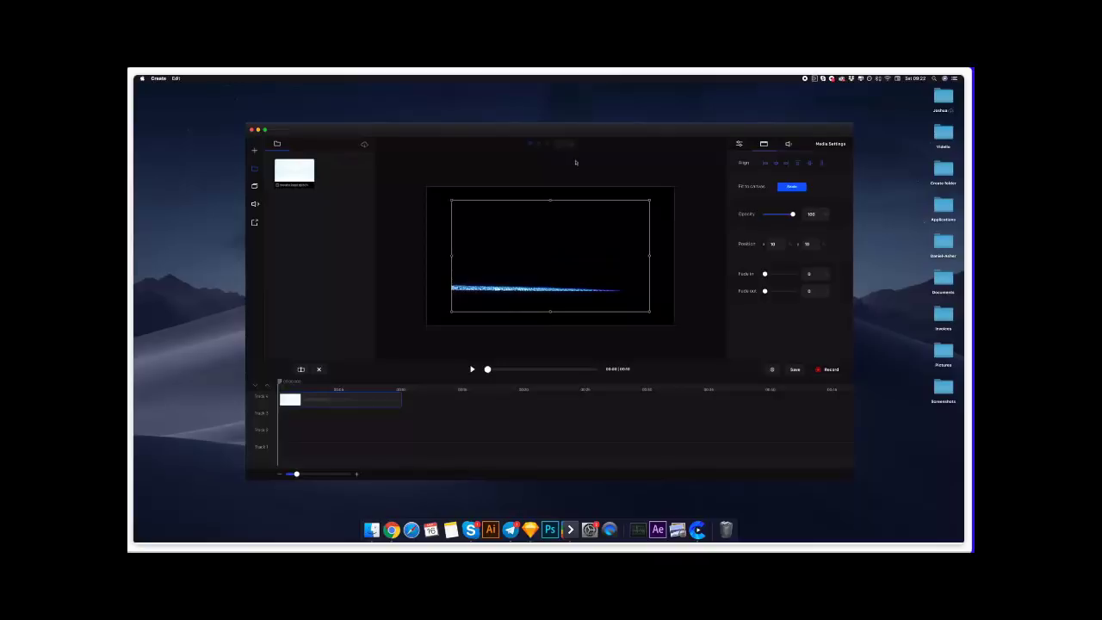
# - Align the logo clip to the left and right edges of the canvas and back to its horizontal centre
pyautogui.click(766, 163)
pyautogui.click(786, 164)
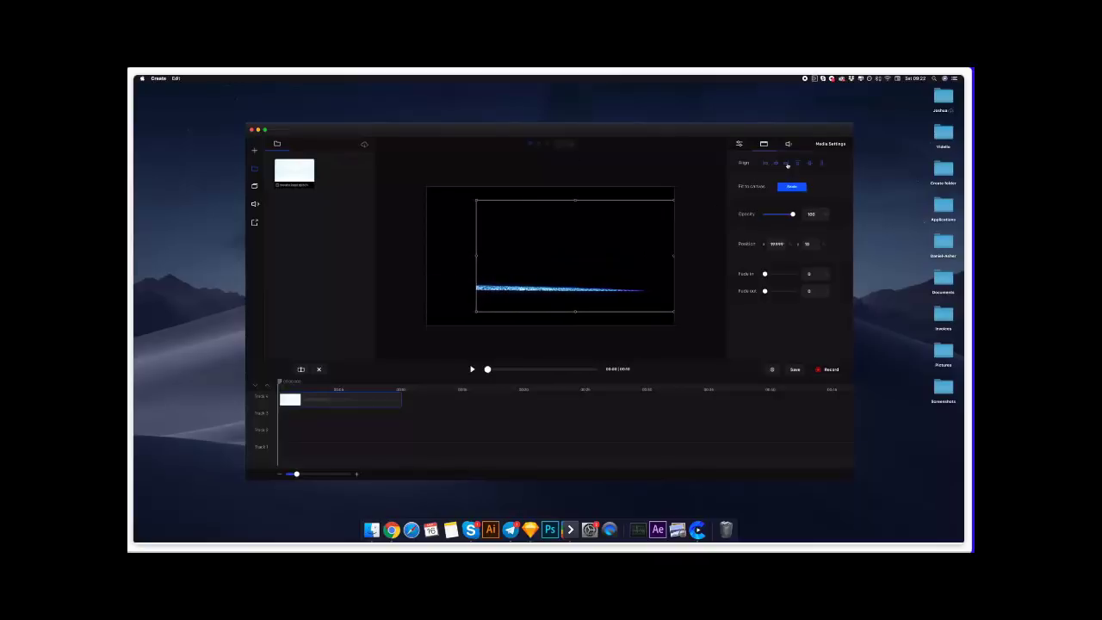
pyautogui.click(777, 163)
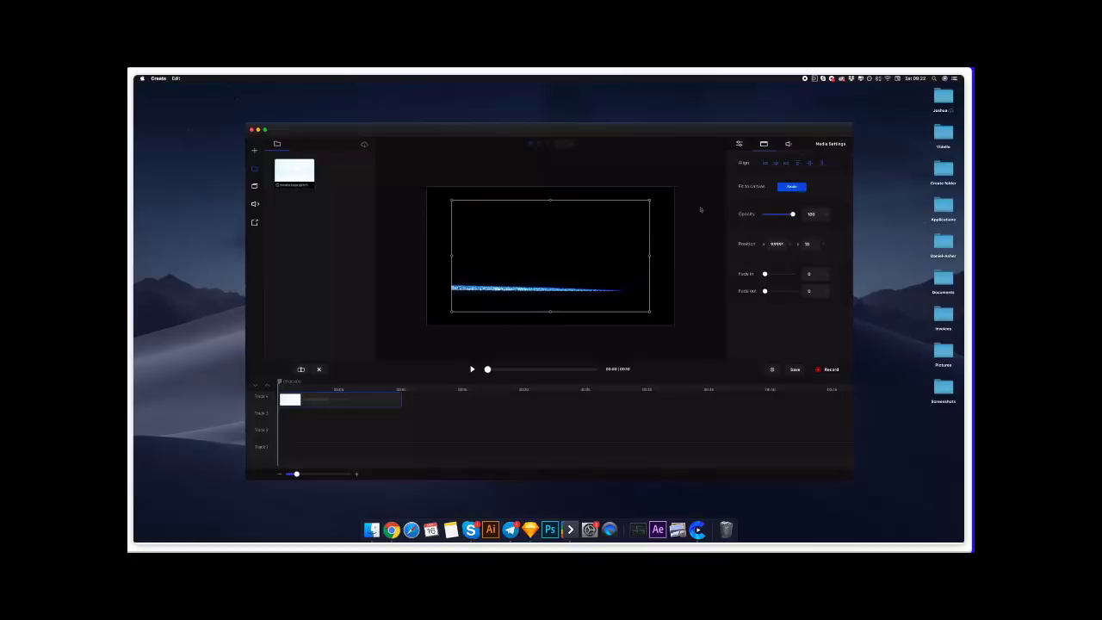
# - Shrink the logo clip and move it to the middle of the canvas, and fit it back to the canvas
pyautogui.moveTo(649, 200); pyautogui.dragTo(635, 233)
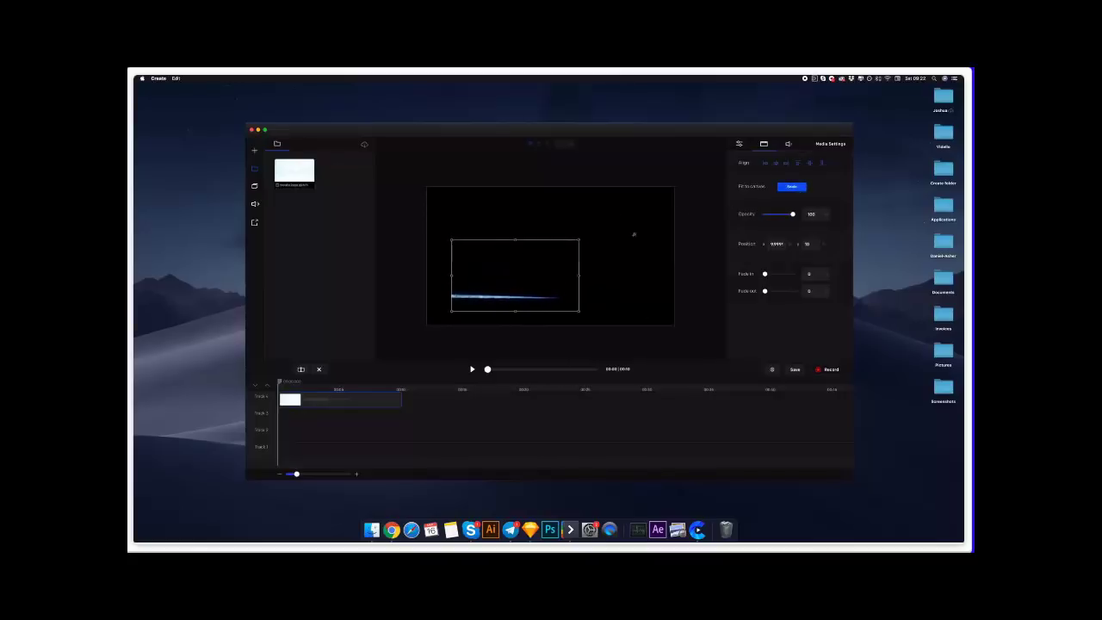
pyautogui.moveTo(522, 275); pyautogui.dragTo(552, 257)
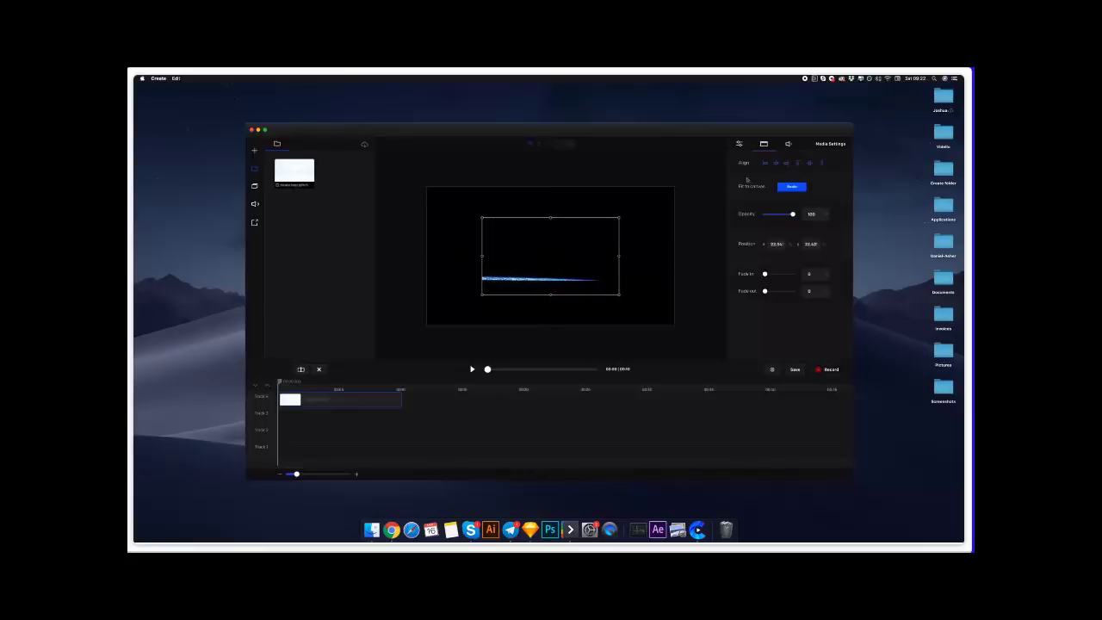
pyautogui.click(791, 187)
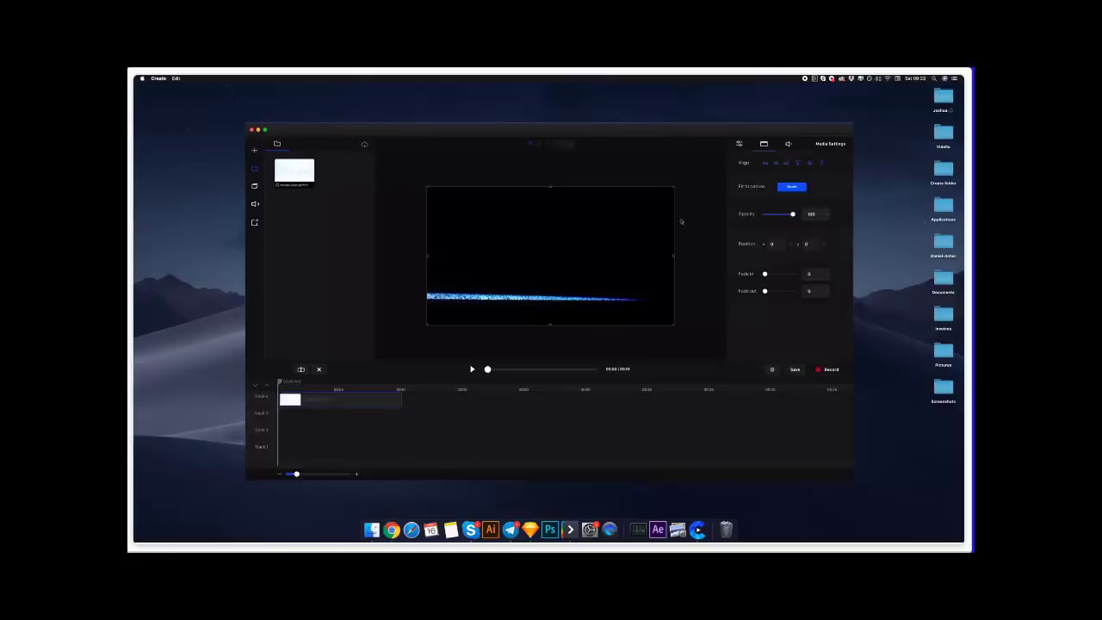
# - Shift the logo clip using its X position value and directly on the canvas, and fit it to the canvas again
pyautogui.moveTo(793, 216)
pyautogui.mouseDown()
pyautogui.moveTo(763, 215)
pyautogui.moveTo(793, 215)
pyautogui.mouseUp()
pyautogui.click(777, 244)
pyautogui.scroll(5, 775, 244)
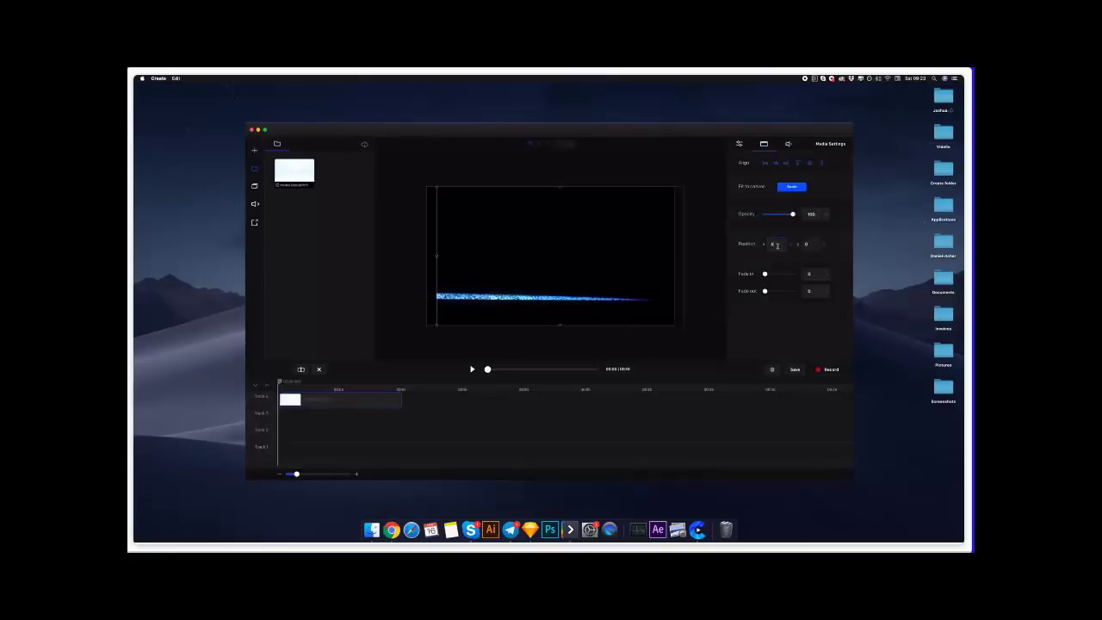
pyautogui.scroll(-8, 775, 244)
pyautogui.scroll(6, 775, 244)
pyautogui.moveTo(773, 242); pyautogui.dragTo(778, 247)
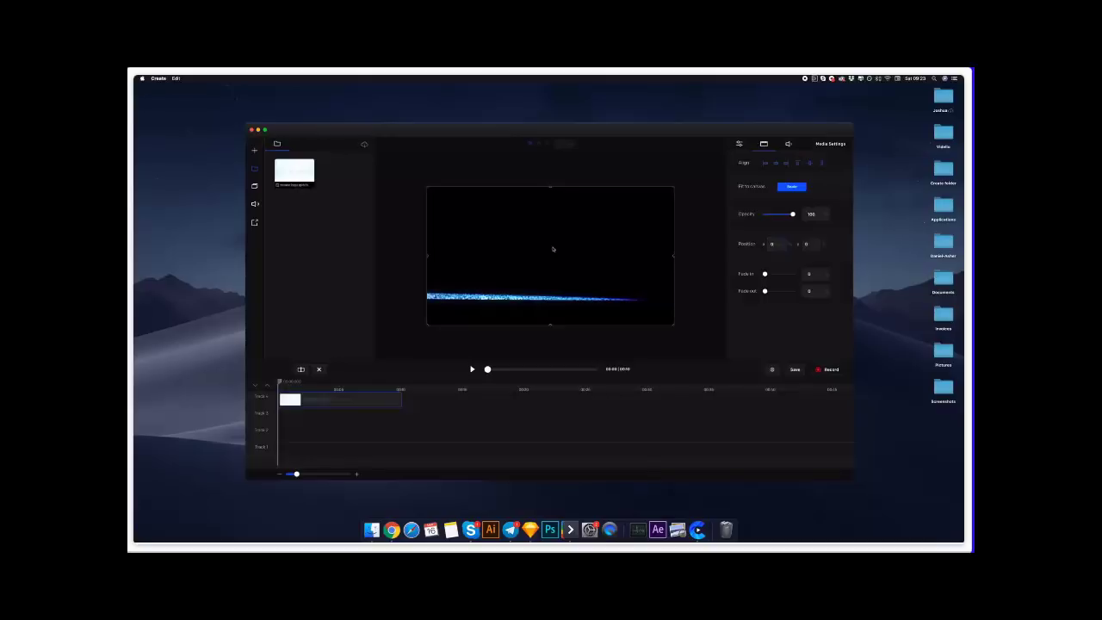
pyautogui.moveTo(553, 248); pyautogui.dragTo(553, 249)
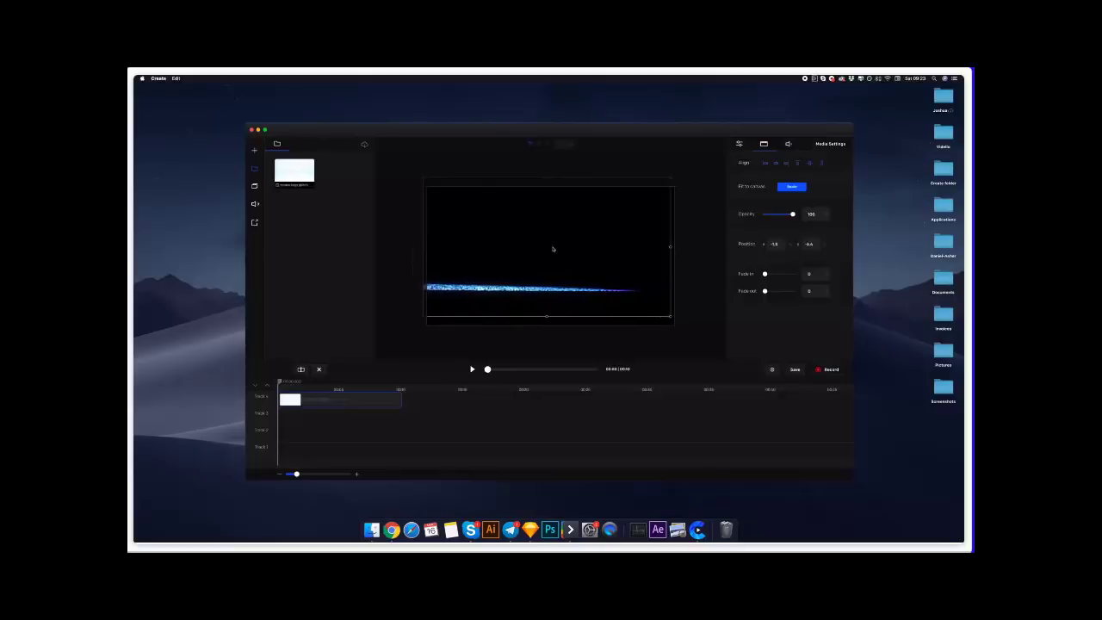
pyautogui.click(791, 187)
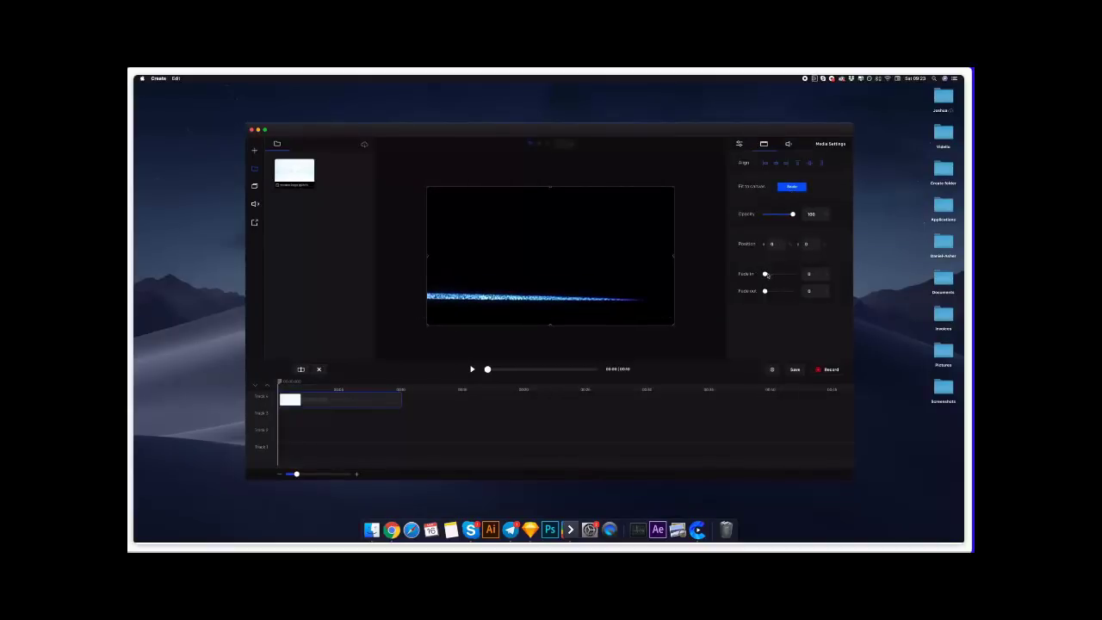
# - Set the logo clip's fade-in to 4 and play the clip to preview the fade
pyautogui.moveTo(765, 273); pyautogui.dragTo(773, 274)
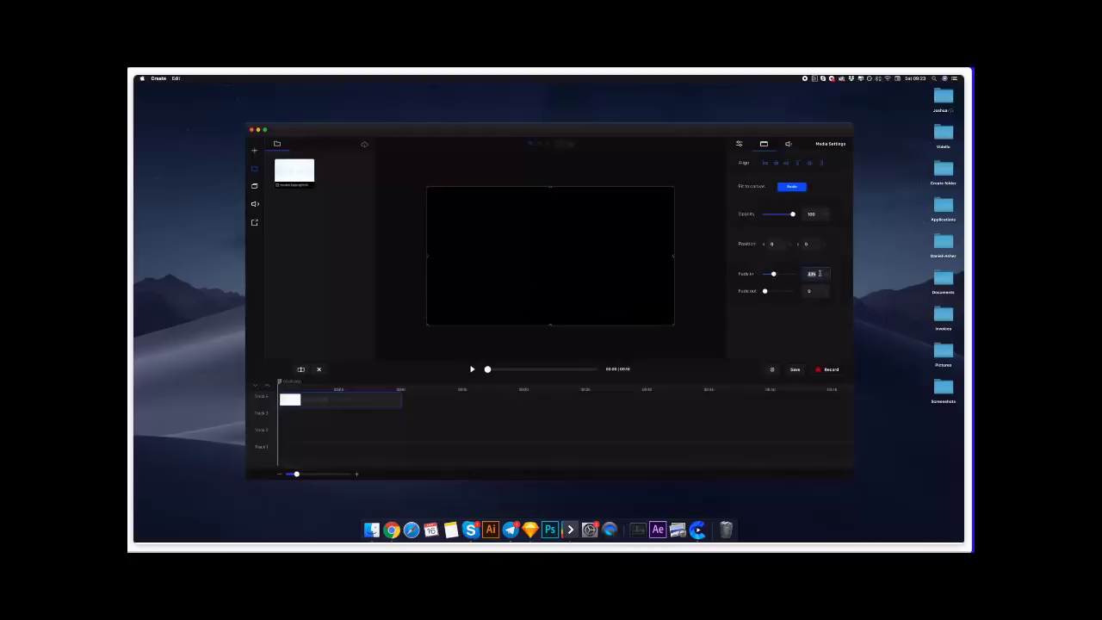
pyautogui.write('4')
pyautogui.click(472, 368)
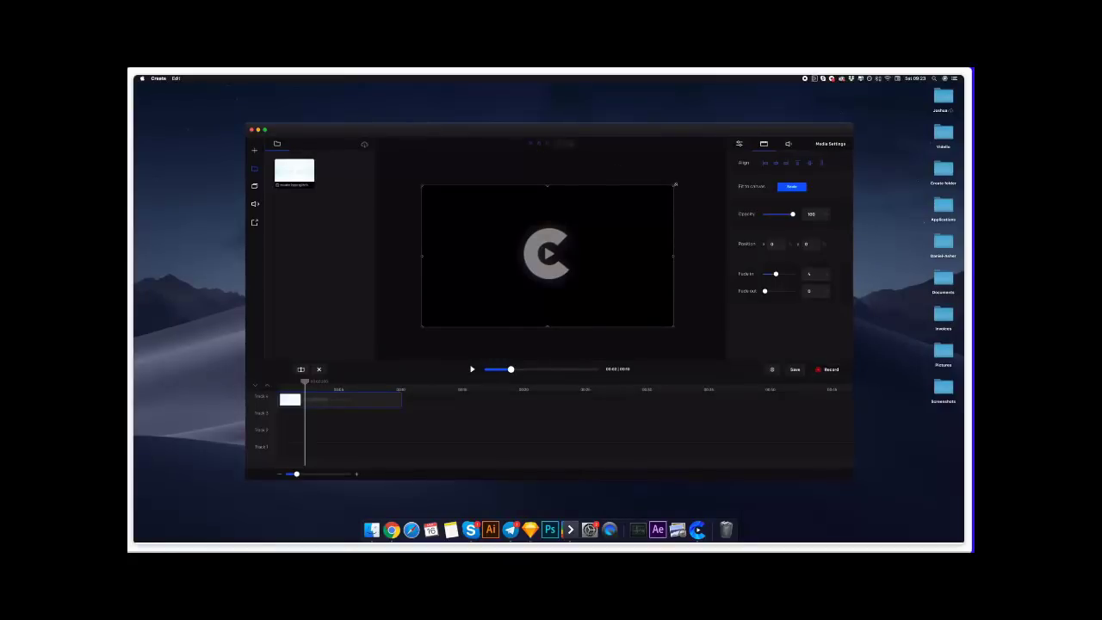
# - Enlarge the logo clip beyond the canvas edges and play it
pyautogui.moveTo(676, 184)
pyautogui.mouseDown()
pyautogui.moveTo(711, 168)
pyautogui.moveTo(673, 192)
pyautogui.mouseUp()
pyautogui.click(548, 145)
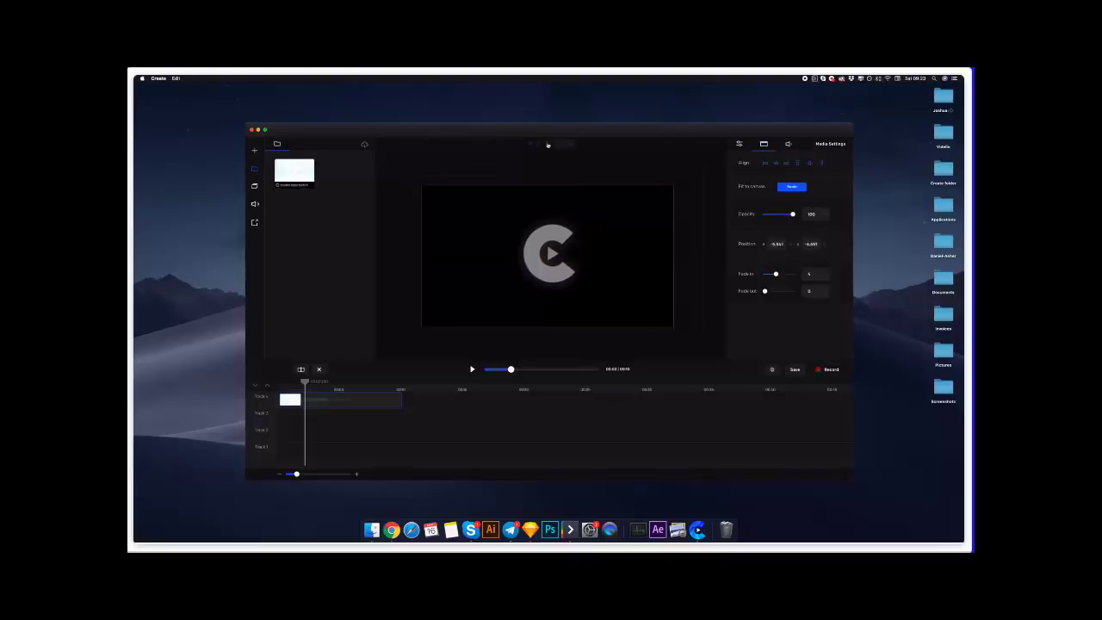
pyautogui.click(472, 369)
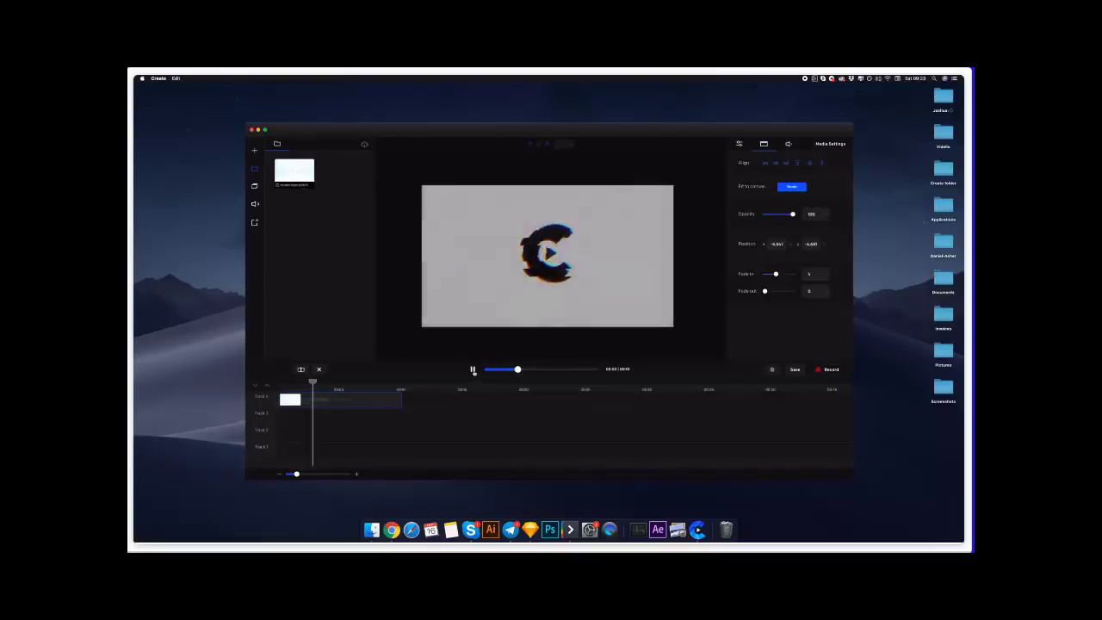
# - Enlarge the canvas preview's zoom and delete the logo clip from the timeline
pyautogui.click(561, 144)
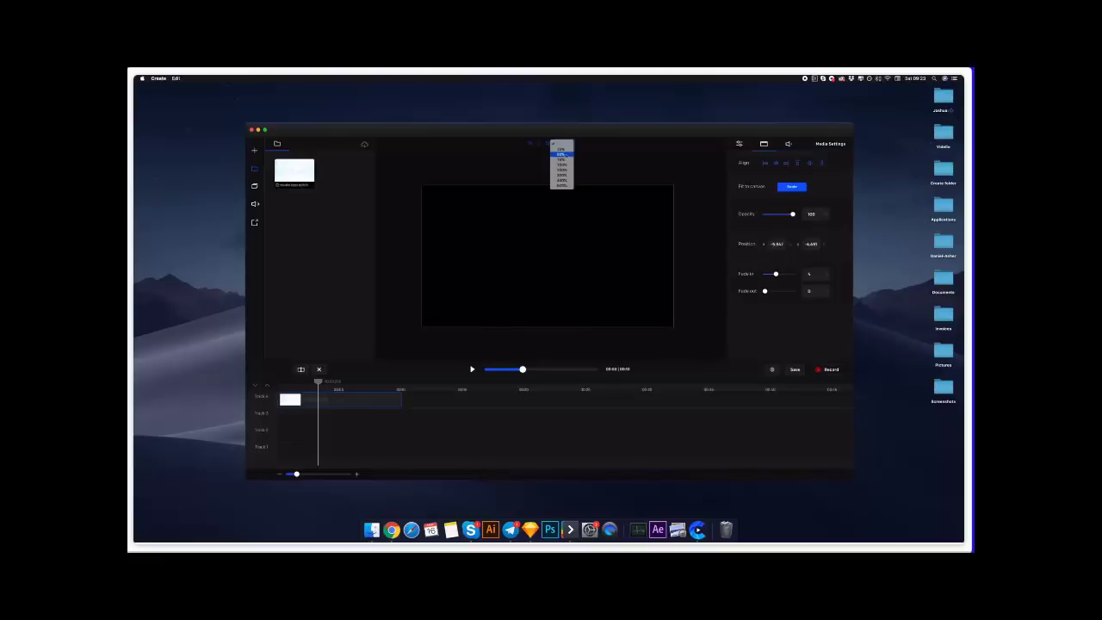
pyautogui.click(567, 154)
pyautogui.click(567, 145)
pyautogui.click(568, 148)
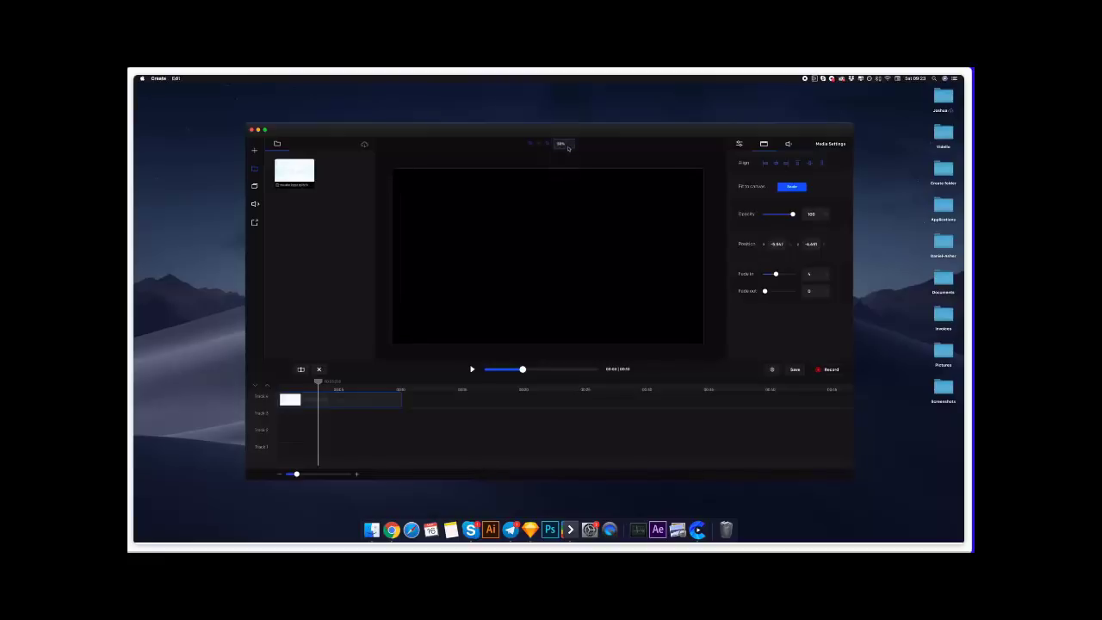
pyautogui.click(568, 148)
pyautogui.click(561, 157)
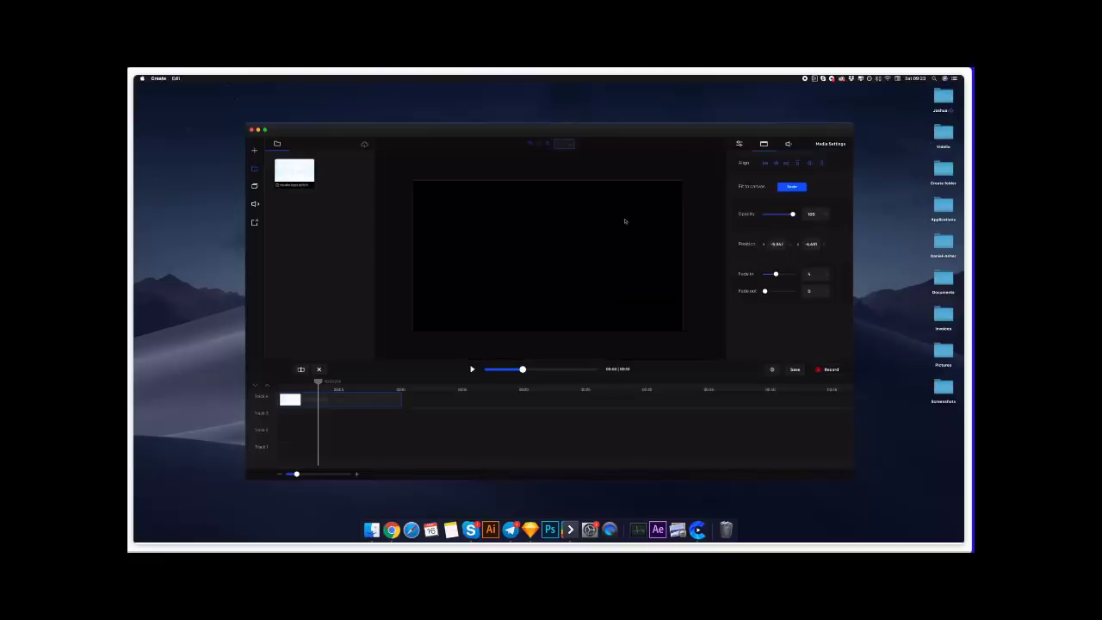
pyautogui.scroll(1, 623, 224)
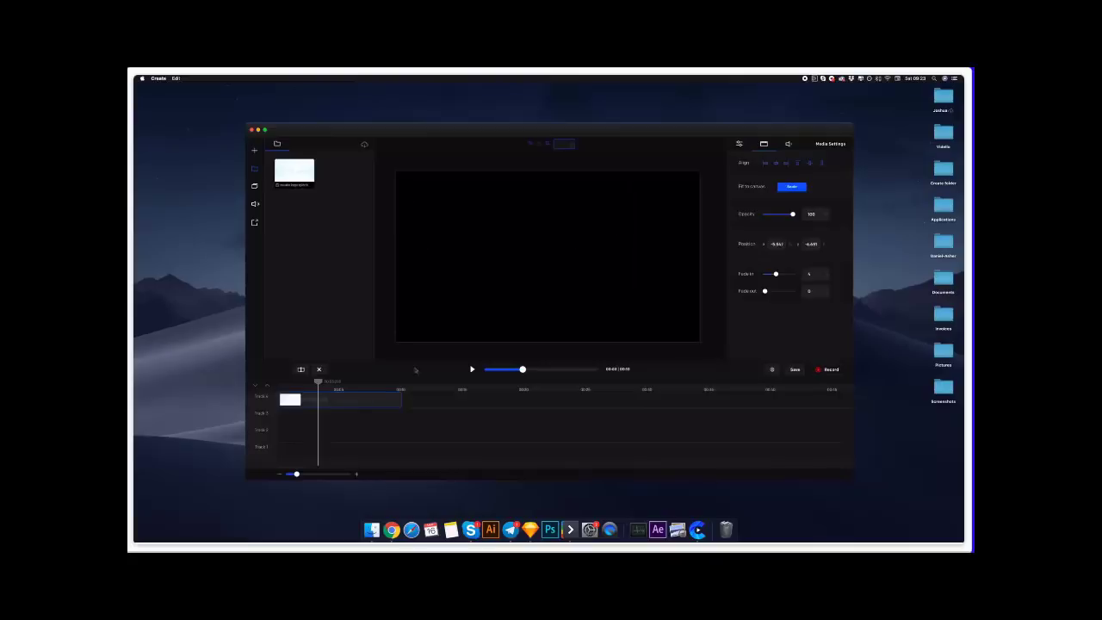
pyautogui.click(319, 369)
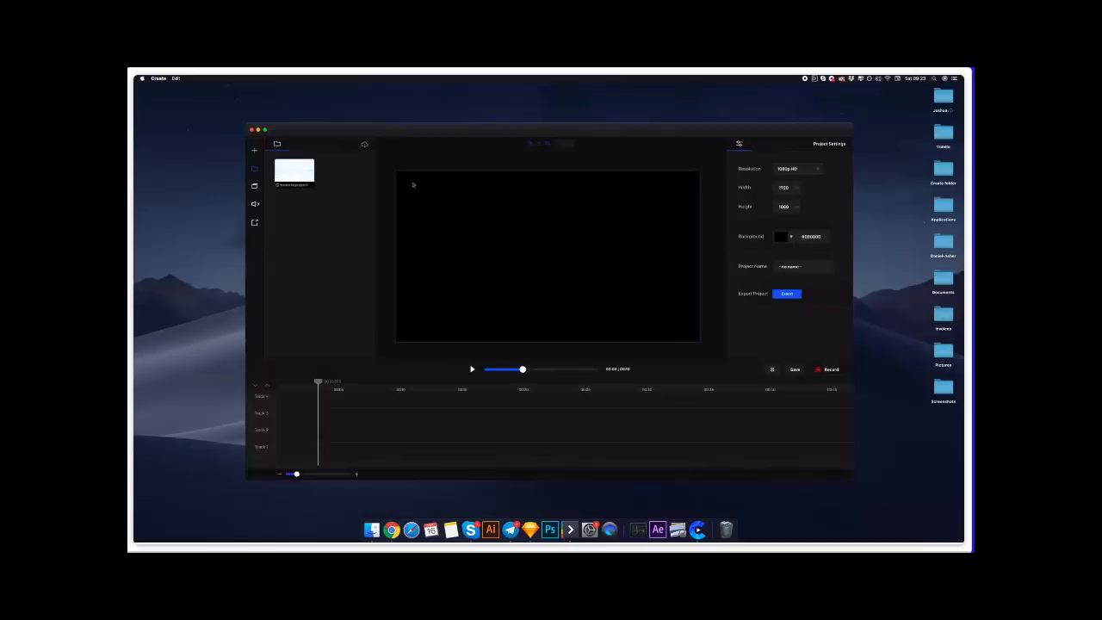
# - Open the stock media library and browse the footage in the Mountains category
pyautogui.click(365, 147)
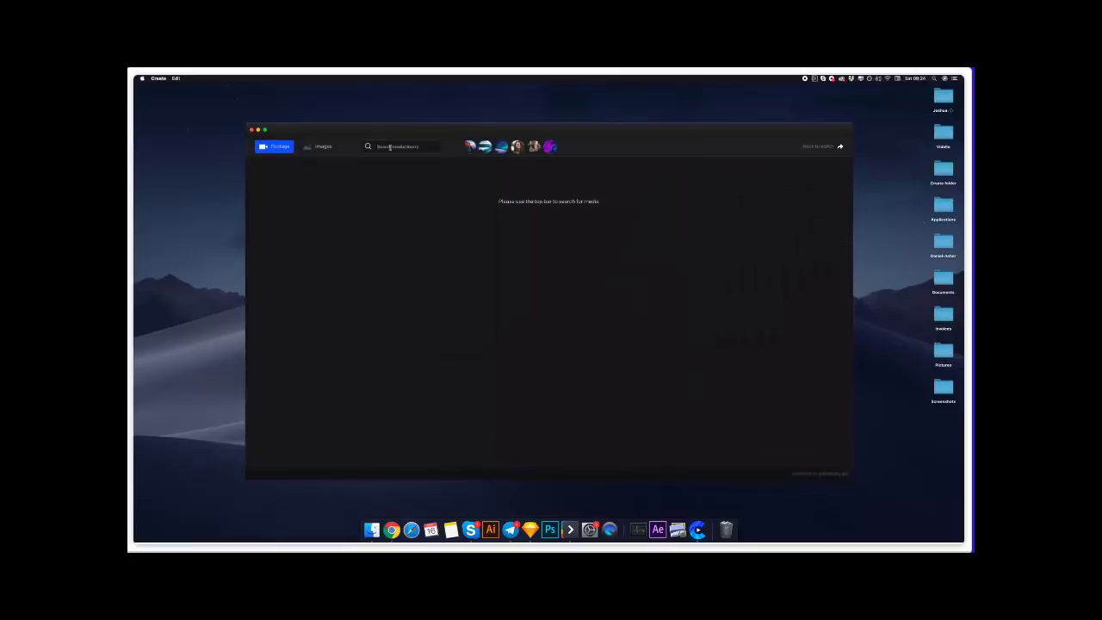
pyautogui.click(468, 146)
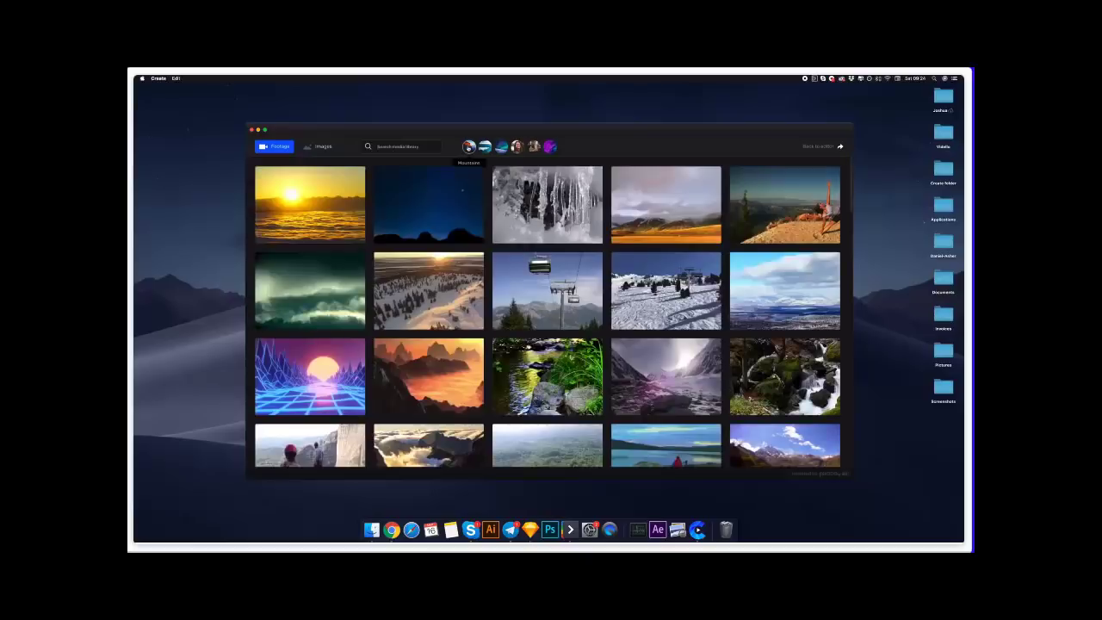
pyautogui.scroll(-10, 673, 264)
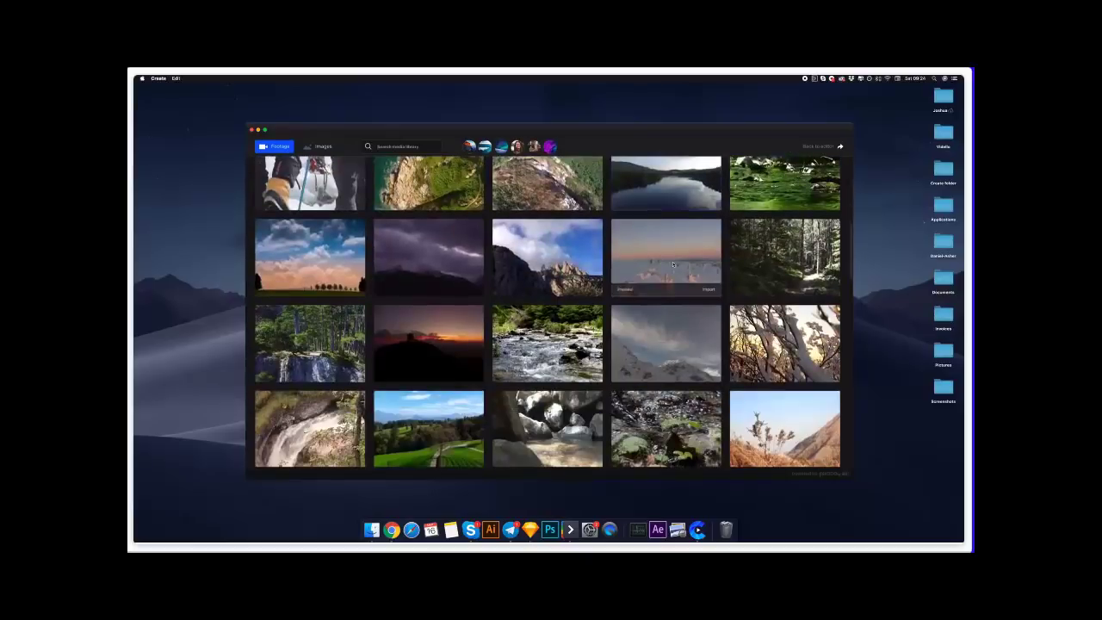
pyautogui.scroll(10, 673, 264)
pyautogui.scroll(-2, 603, 232)
pyautogui.scroll(2, 548, 207)
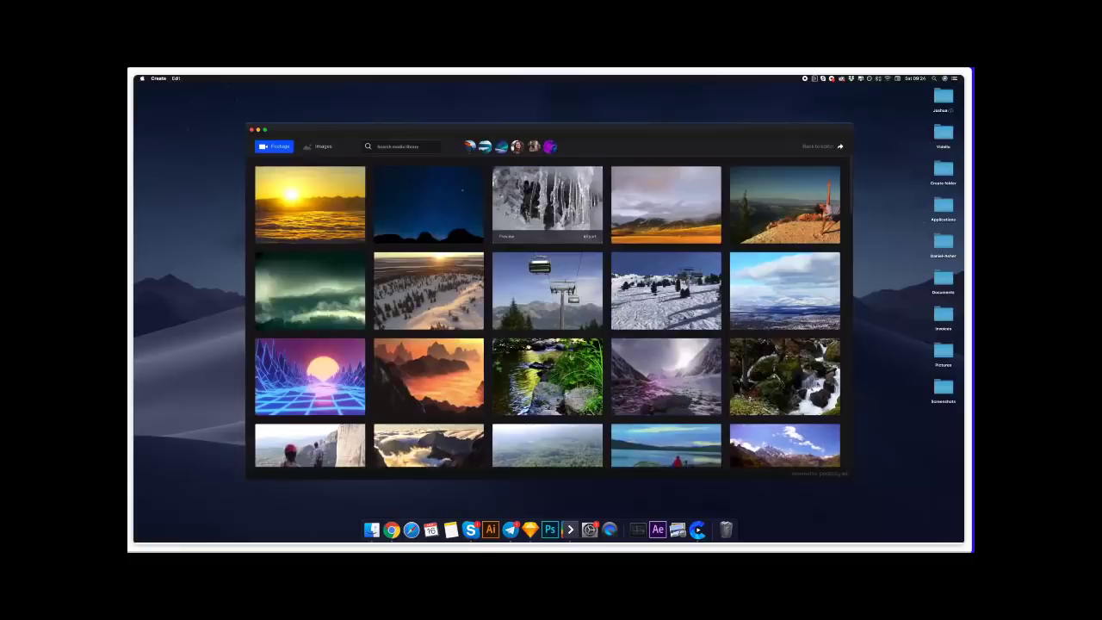
# - Show the space footage category, then preview and import the blue starry-sky clip with dark hills
pyautogui.click(501, 146)
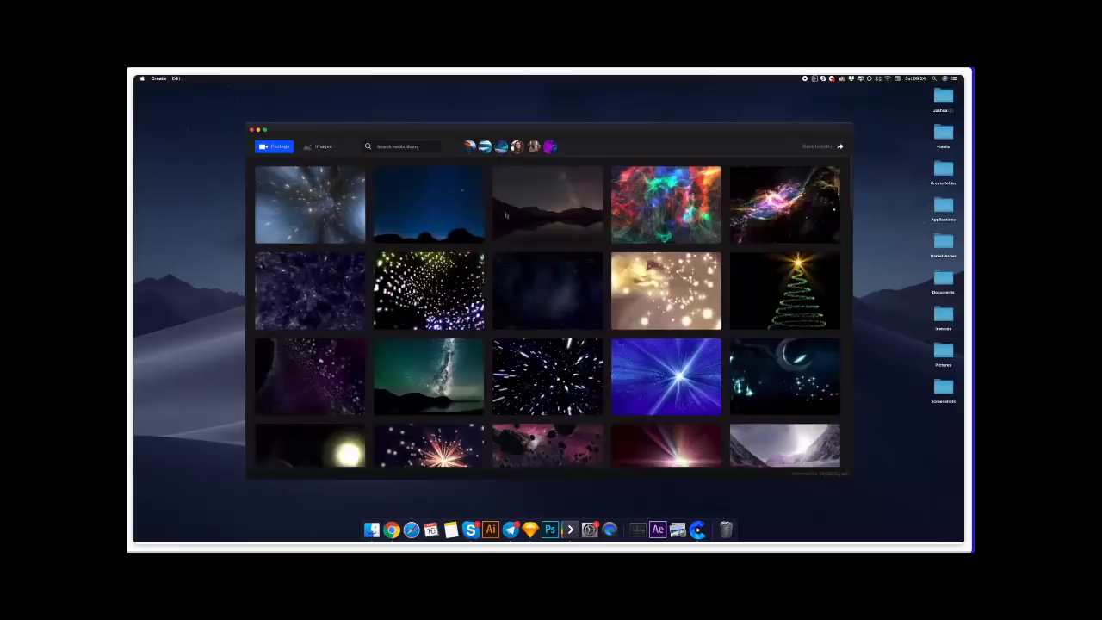
pyautogui.click(393, 239)
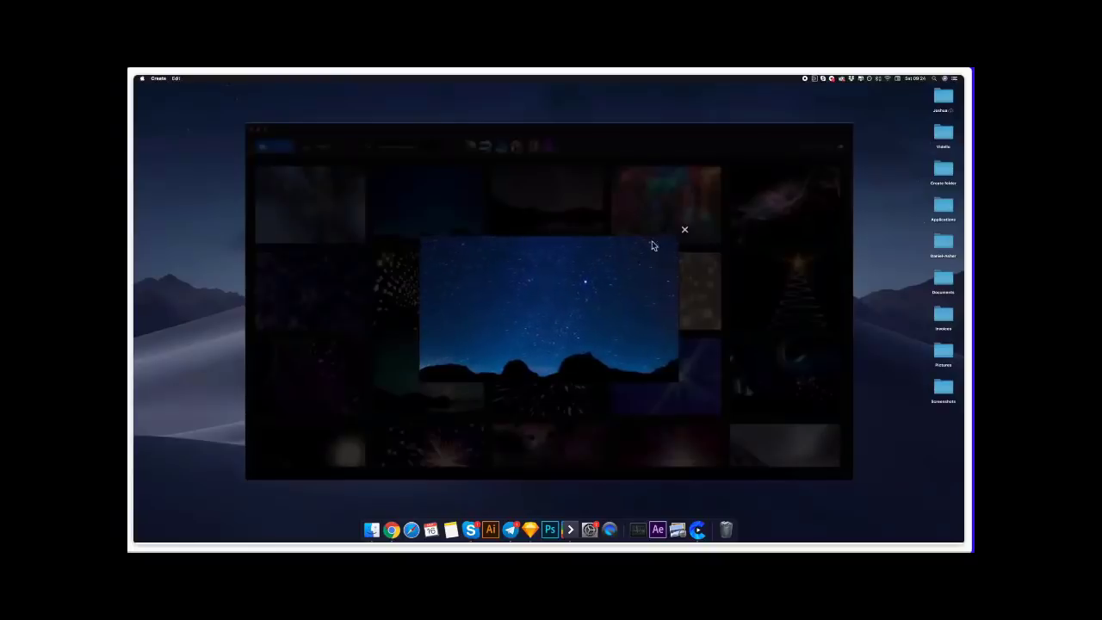
pyautogui.click(686, 230)
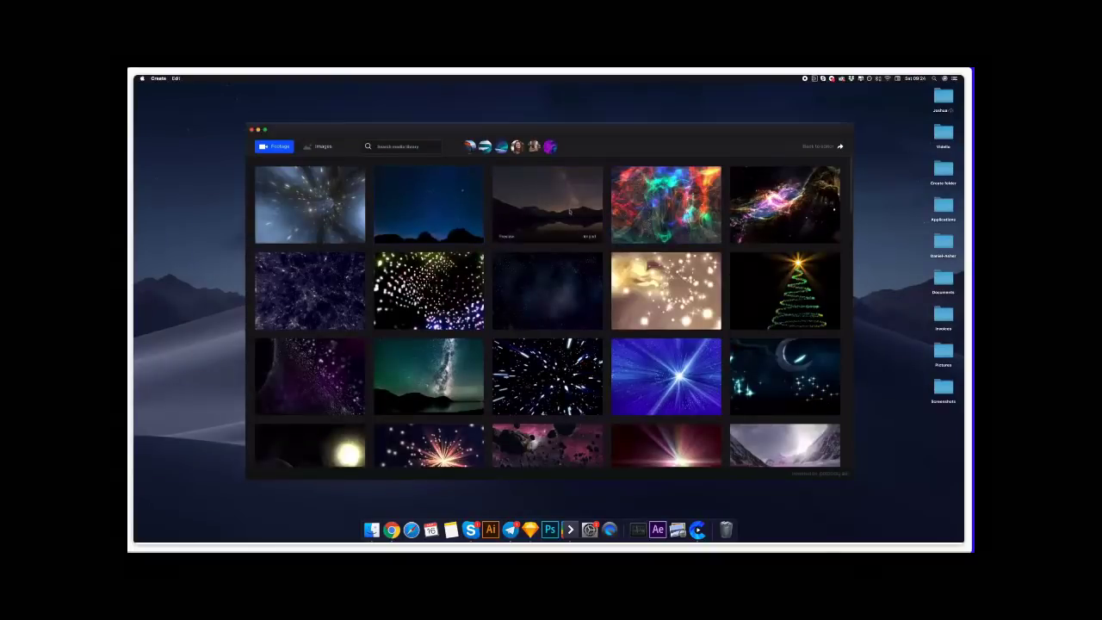
# - Preview and import the blue glittering Christmas-tree particle clip from further down the space footage
pyautogui.scroll(-2, 569, 229)
pyautogui.scroll(2, 569, 230)
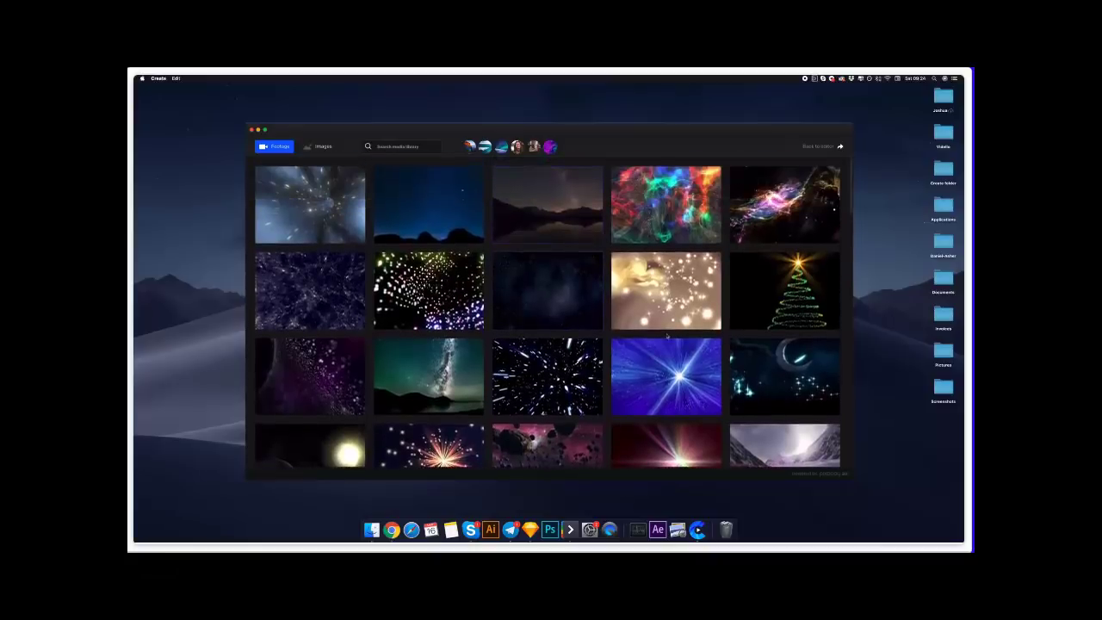
pyautogui.scroll(-8, 766, 365)
pyautogui.scroll(-4, 765, 365)
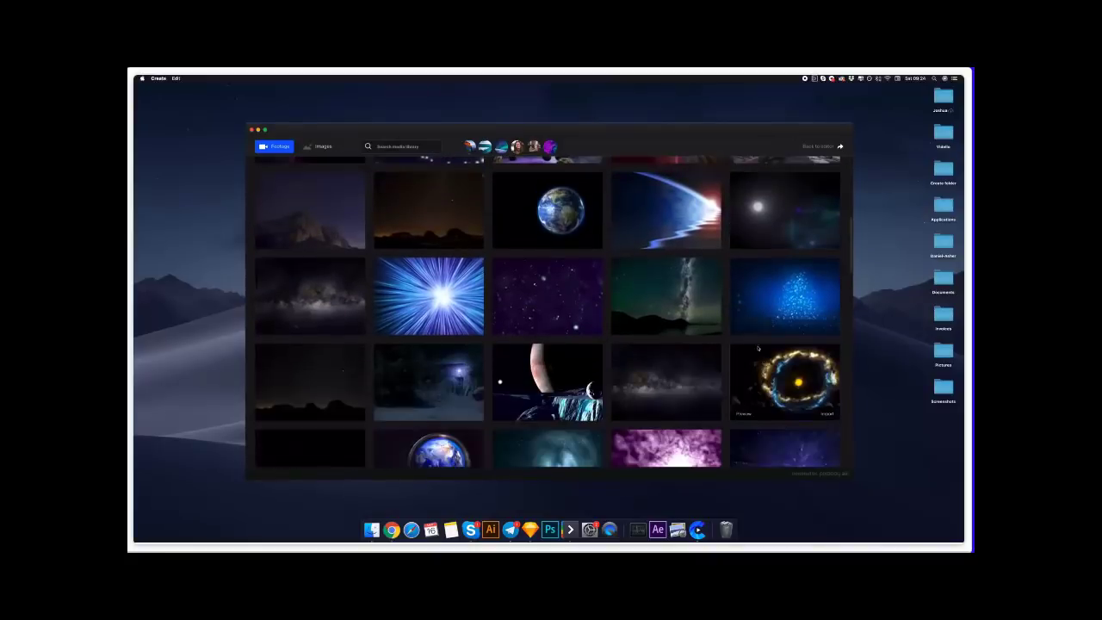
pyautogui.click(747, 330)
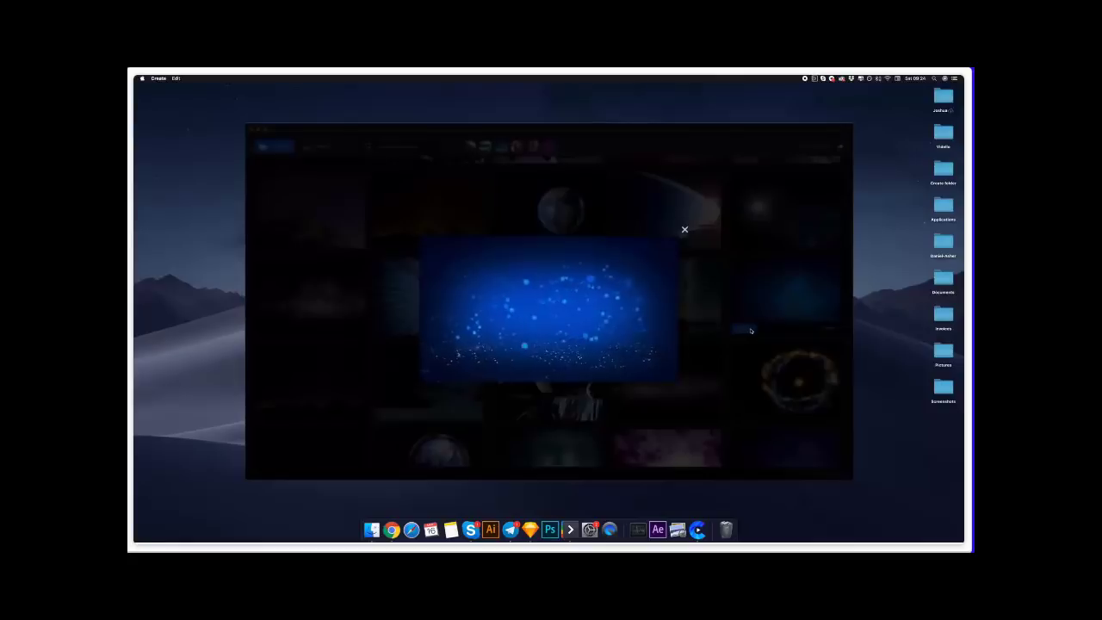
pyautogui.click(684, 231)
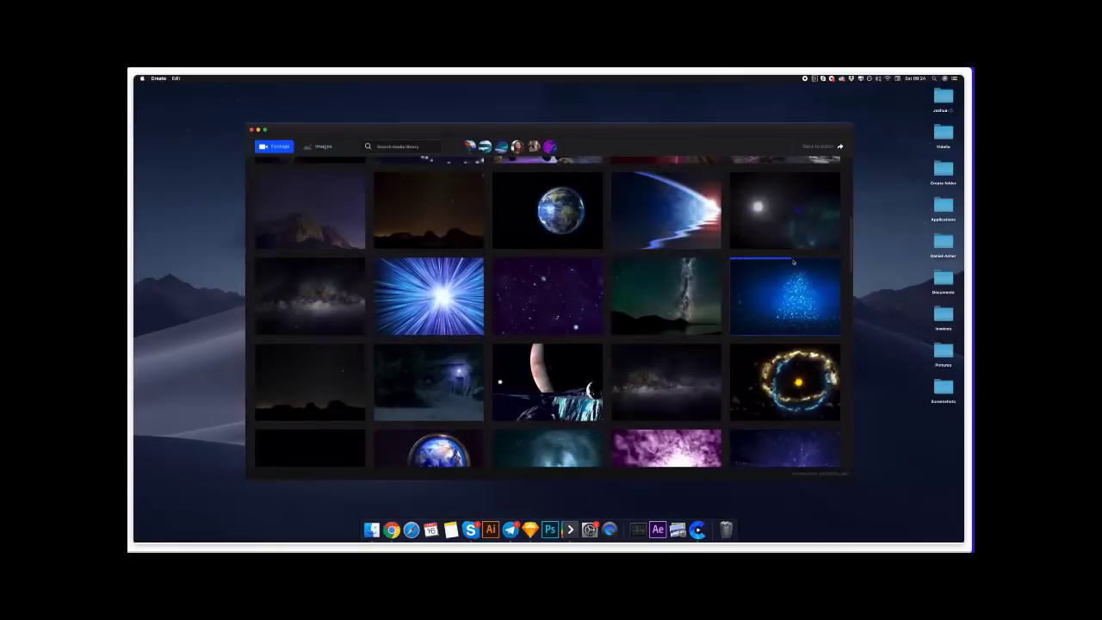
# - Search the stock images for "tennis", import the ball-on-grass and ball-with-racket clay court pictures, and return to the editor
pyautogui.click(319, 148)
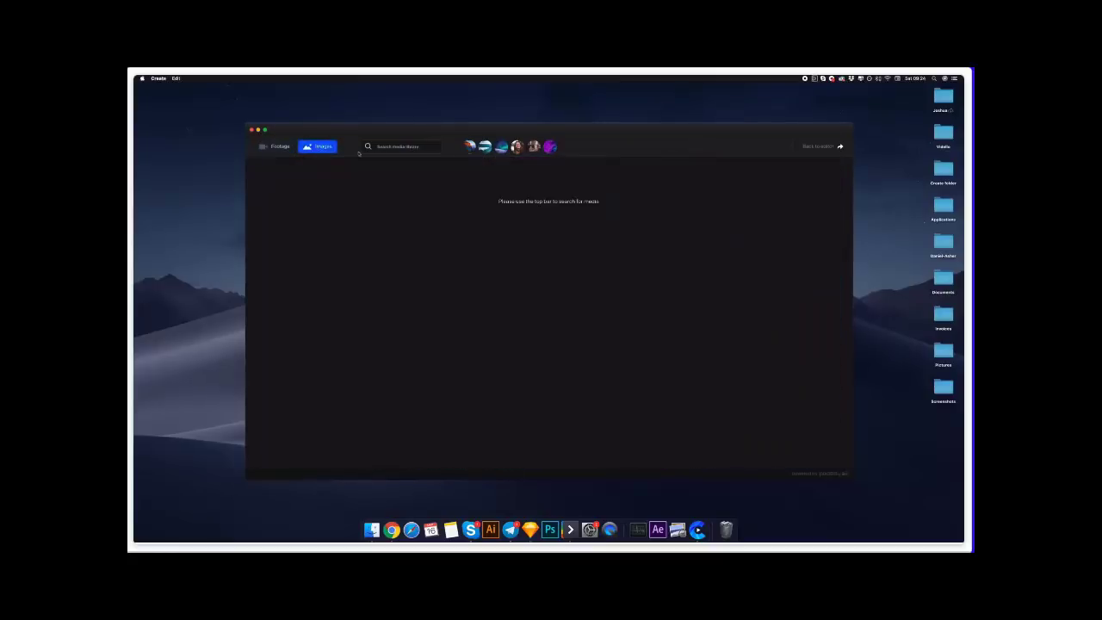
pyautogui.click(390, 151)
pyautogui.write('sea')
pyautogui.write('nis')
pyautogui.press('Return')
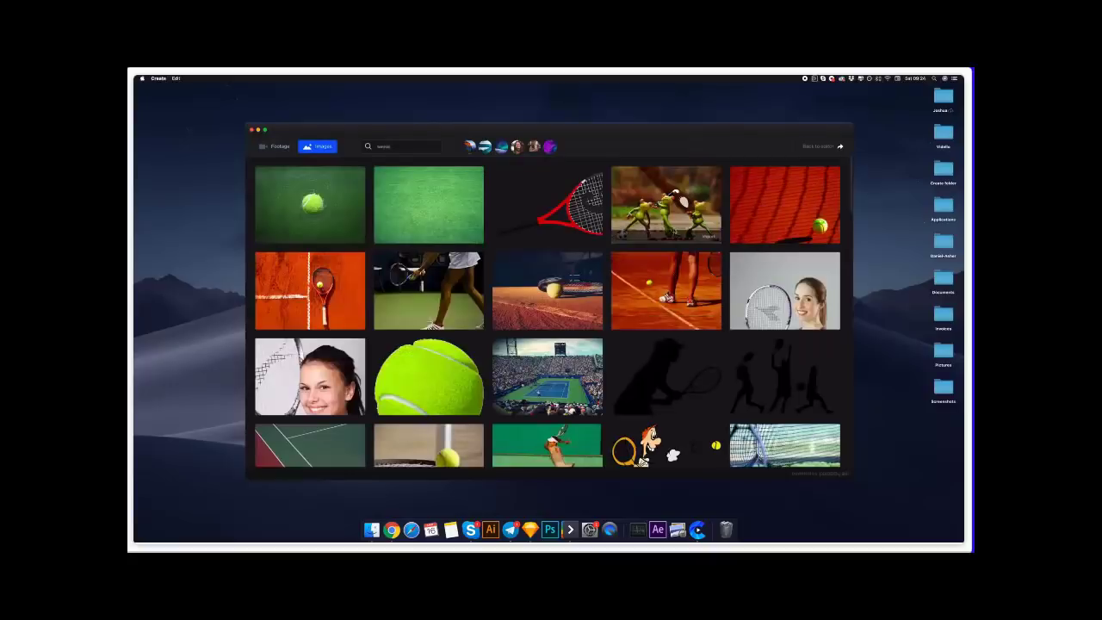
pyautogui.scroll(-5, 672, 229)
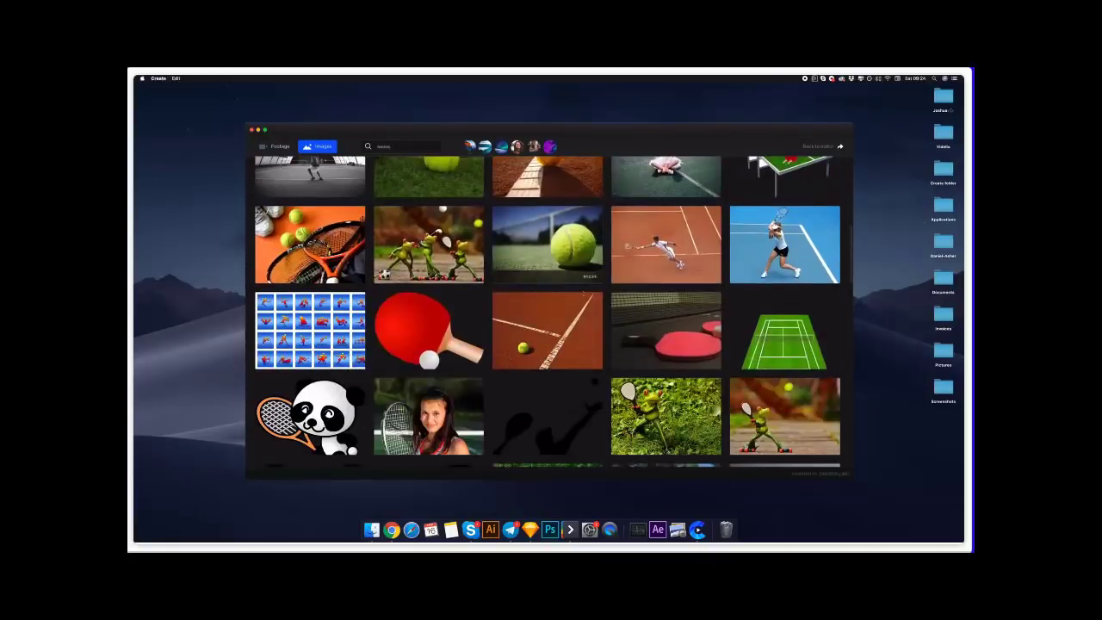
pyautogui.scroll(3, 585, 274)
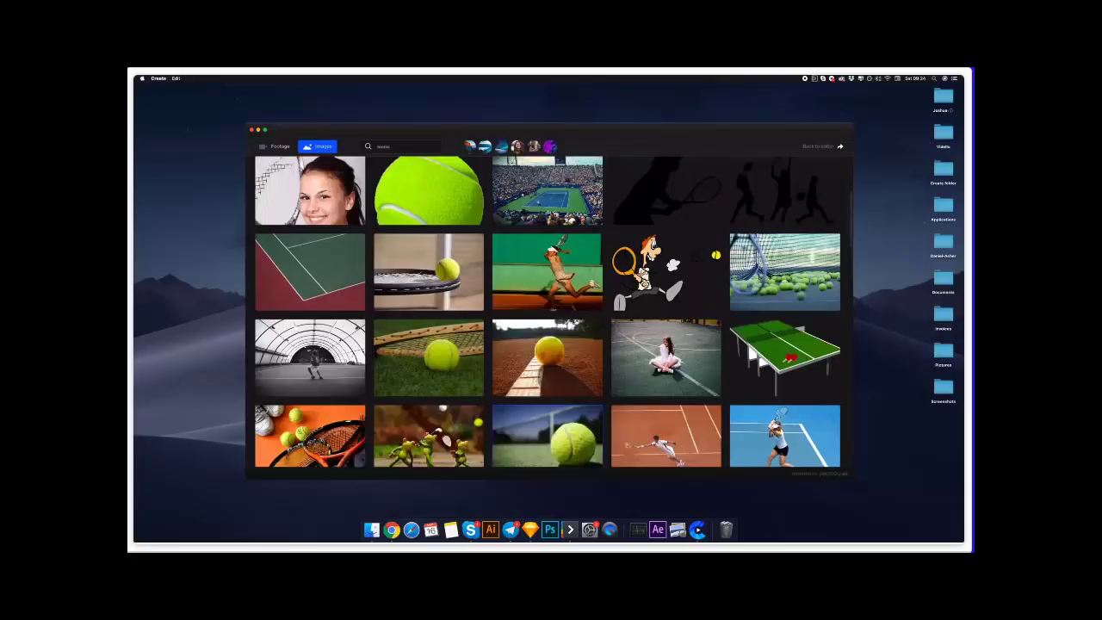
pyautogui.scroll(3, 807, 220)
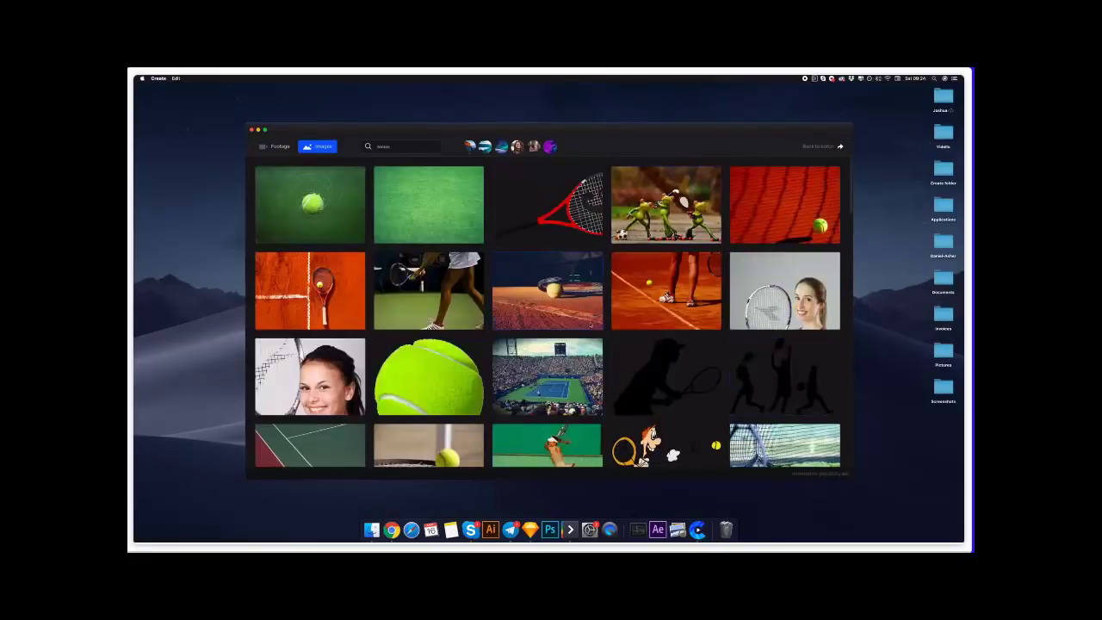
pyautogui.click(826, 147)
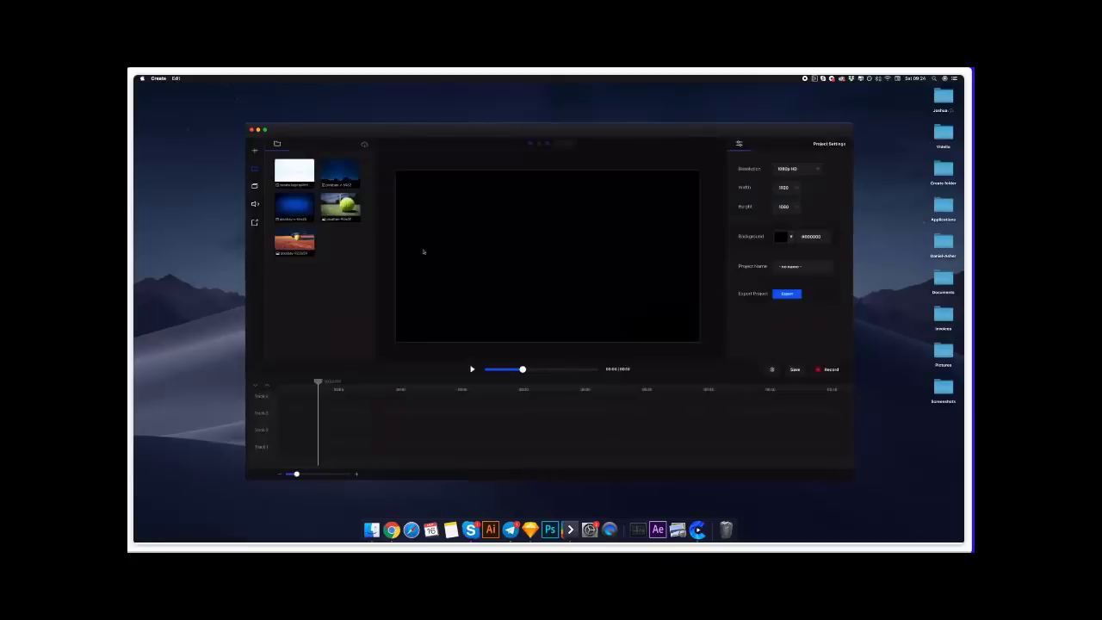
# - Add the starry-sky clip to the timeline, fit it to the canvas, and move it down to Track 1
pyautogui.moveTo(348, 178)
pyautogui.moveTo(348, 179); pyautogui.dragTo(308, 402)
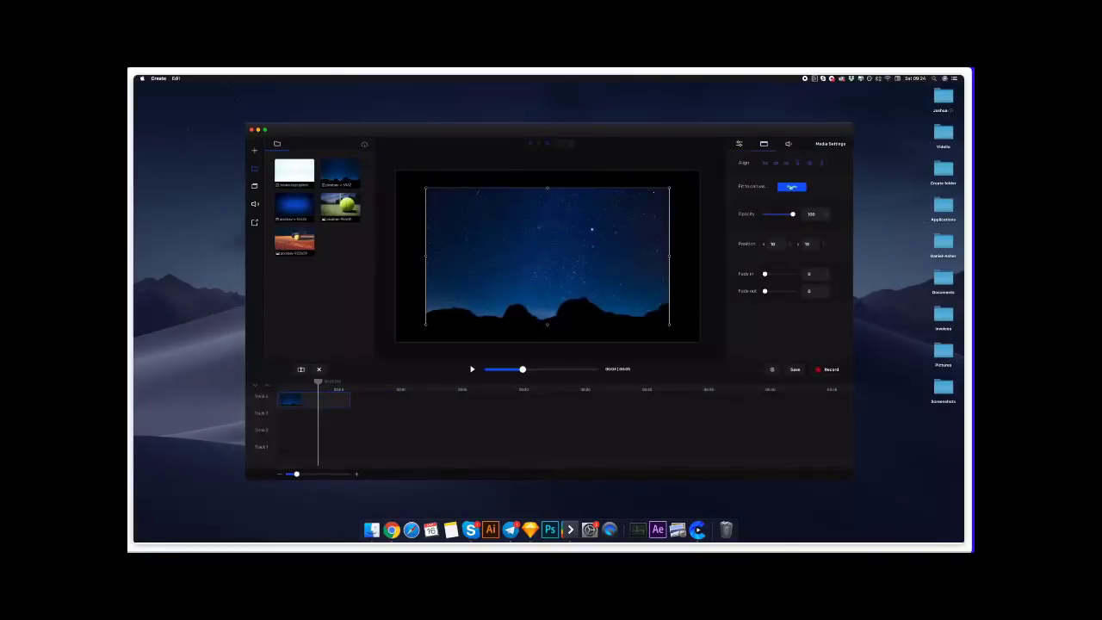
pyautogui.click(791, 187)
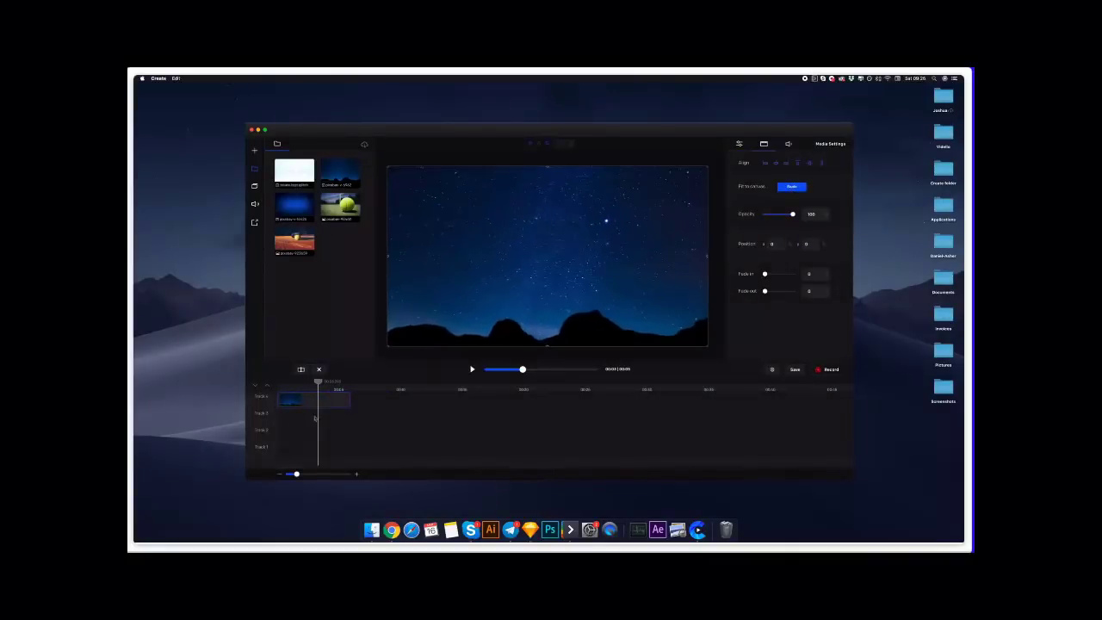
pyautogui.moveTo(296, 404); pyautogui.dragTo(297, 451)
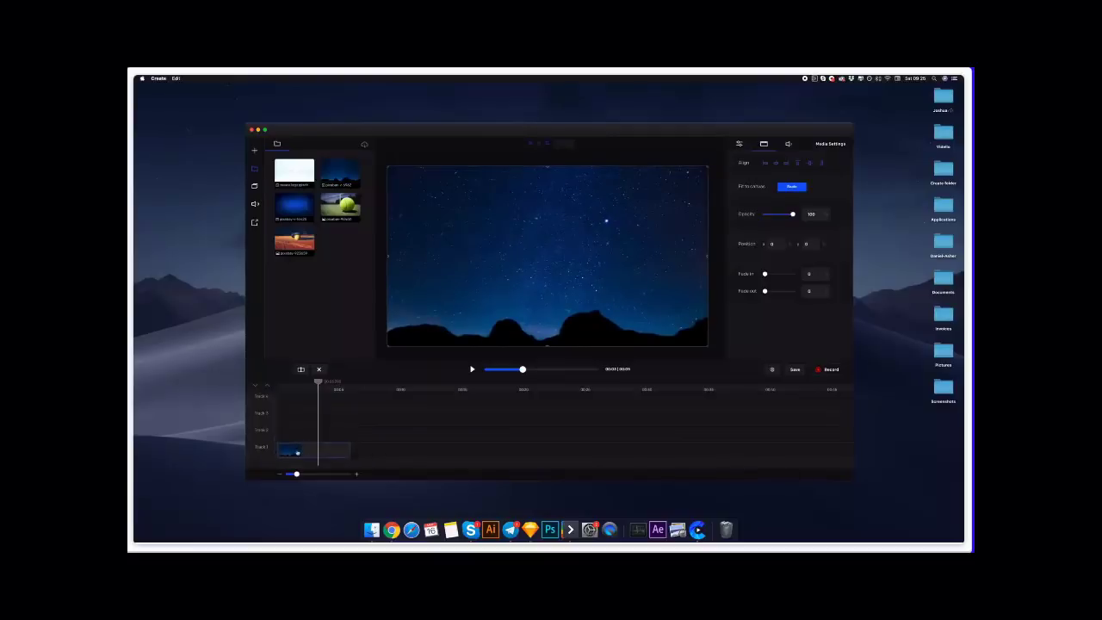
# - Add the Merry Christmas typography template, centre "Christmas" on the canvas, and place "Merry" just above it
pyautogui.click(255, 185)
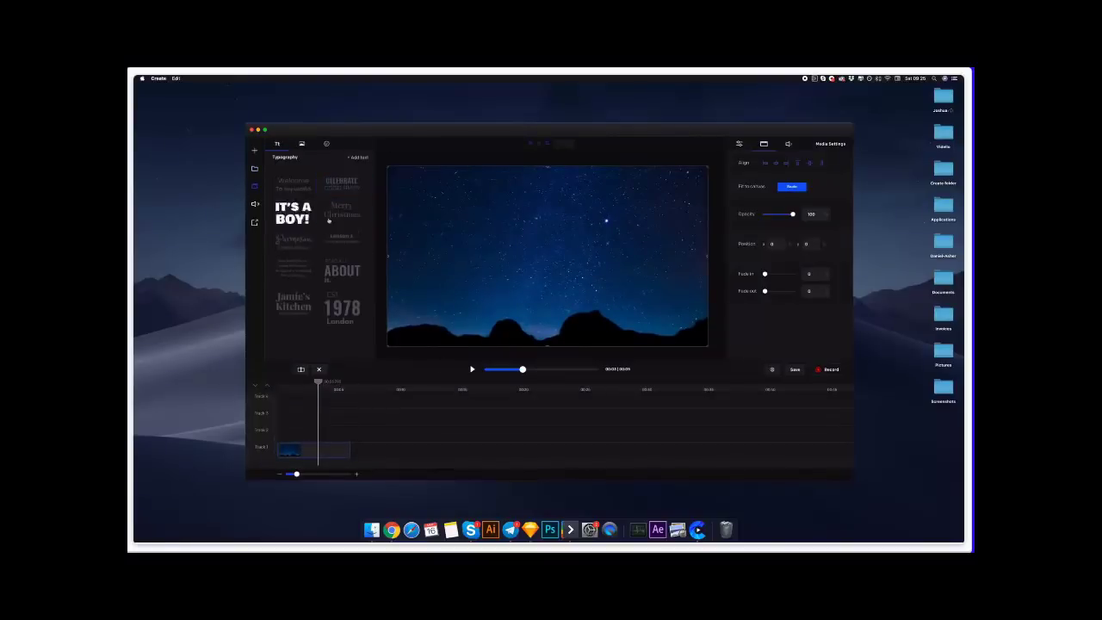
pyautogui.moveTo(342, 209); pyautogui.dragTo(545, 257)
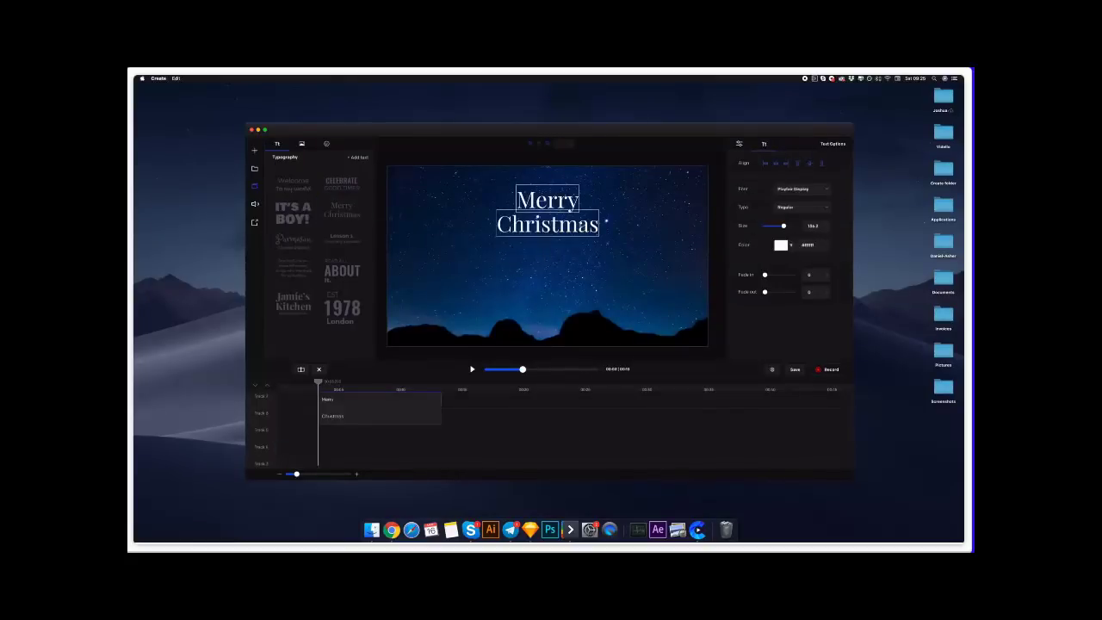
pyautogui.click(551, 224)
pyautogui.click(775, 164)
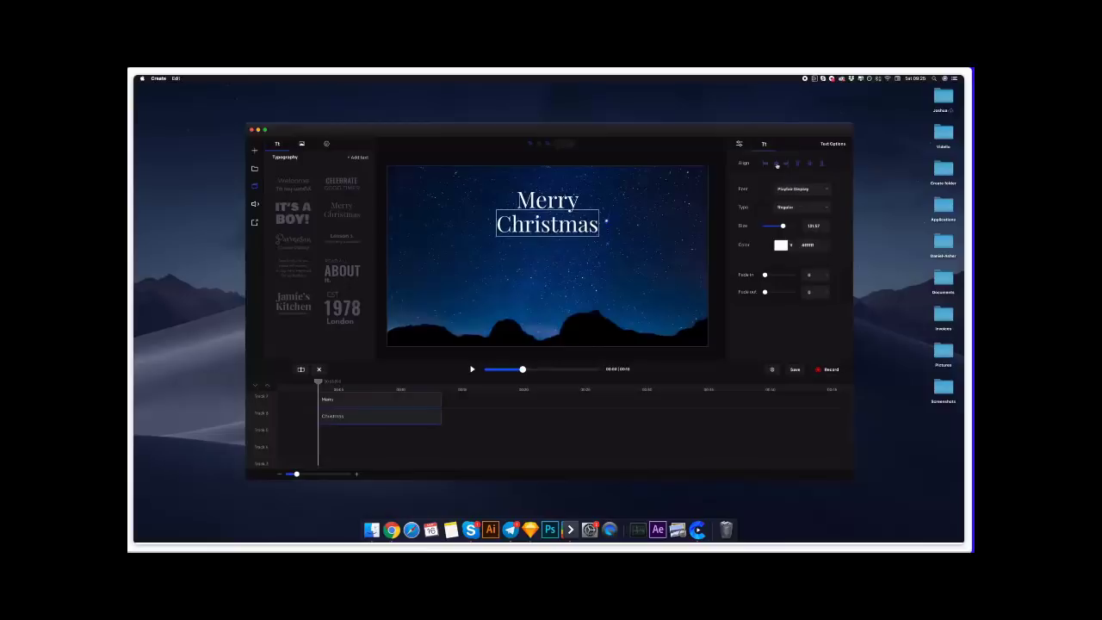
pyautogui.click(810, 164)
pyautogui.click(564, 201)
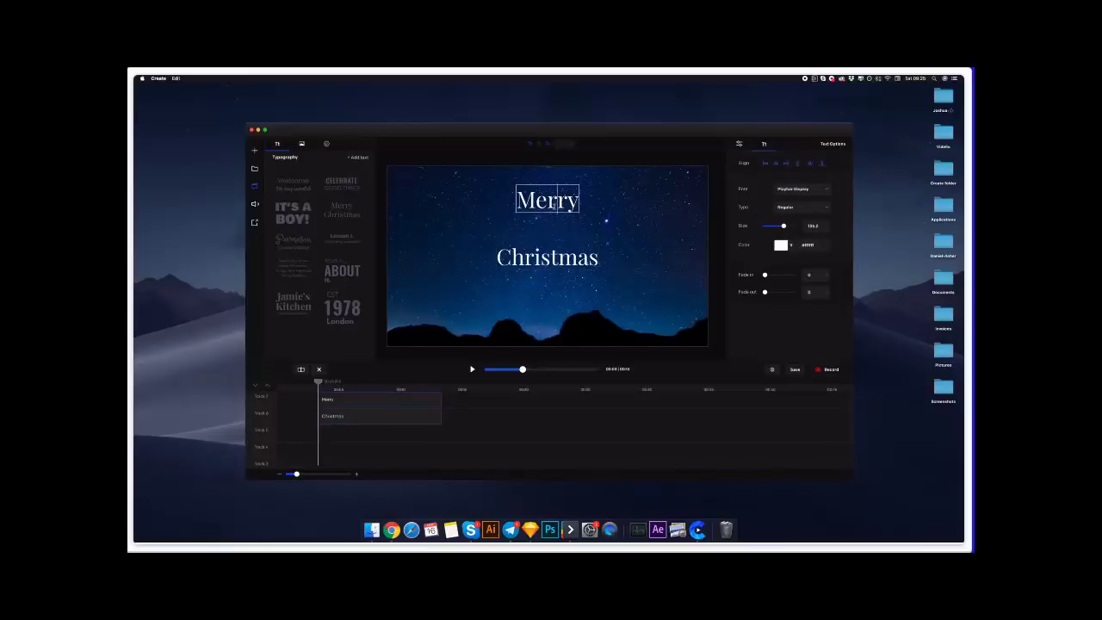
pyautogui.moveTo(553, 191); pyautogui.dragTo(566, 225)
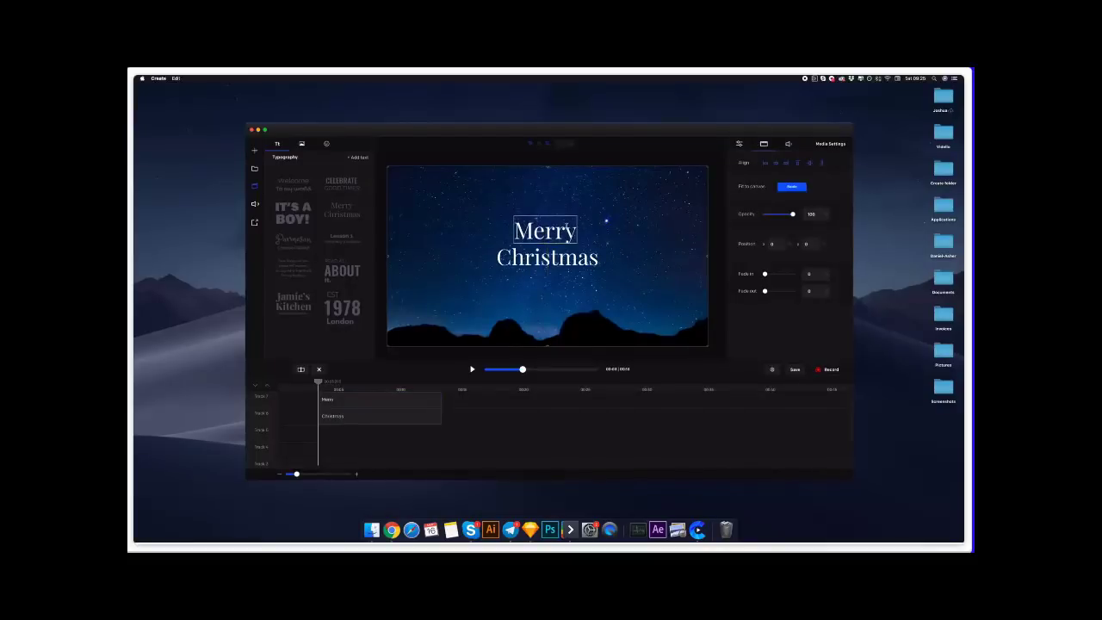
# - Replace "Merry" with "Type" and "Christmas" with "Your Text..."
pyautogui.doubleClick(567, 227)
pyautogui.write('Tyoe')
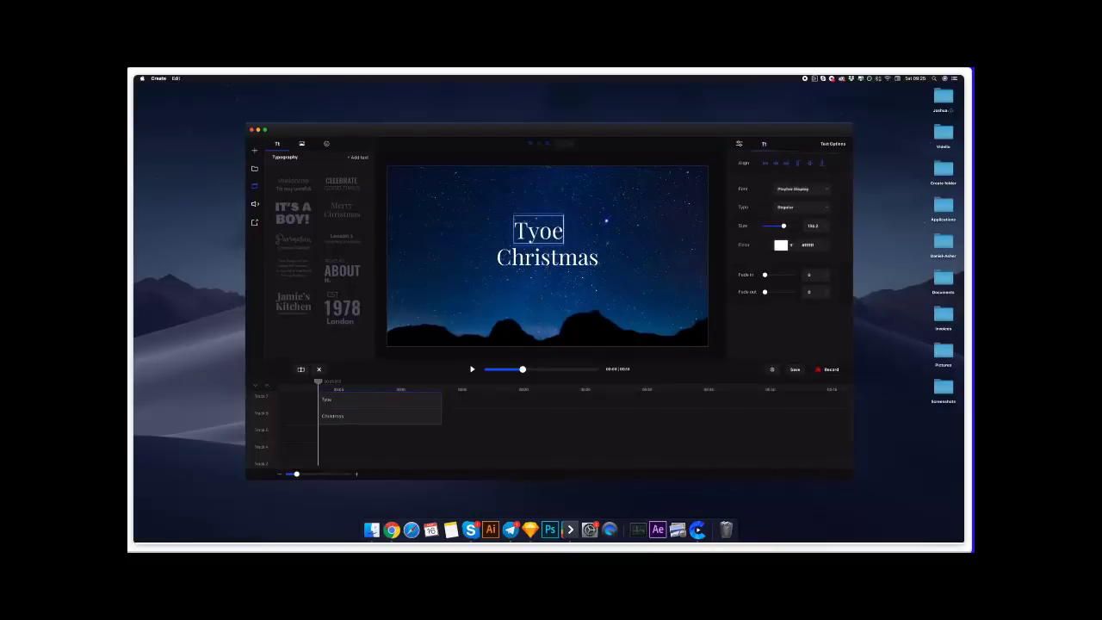
pyautogui.press('BackSpace')
pyautogui.press('BackSpace')
pyautogui.write('pe')
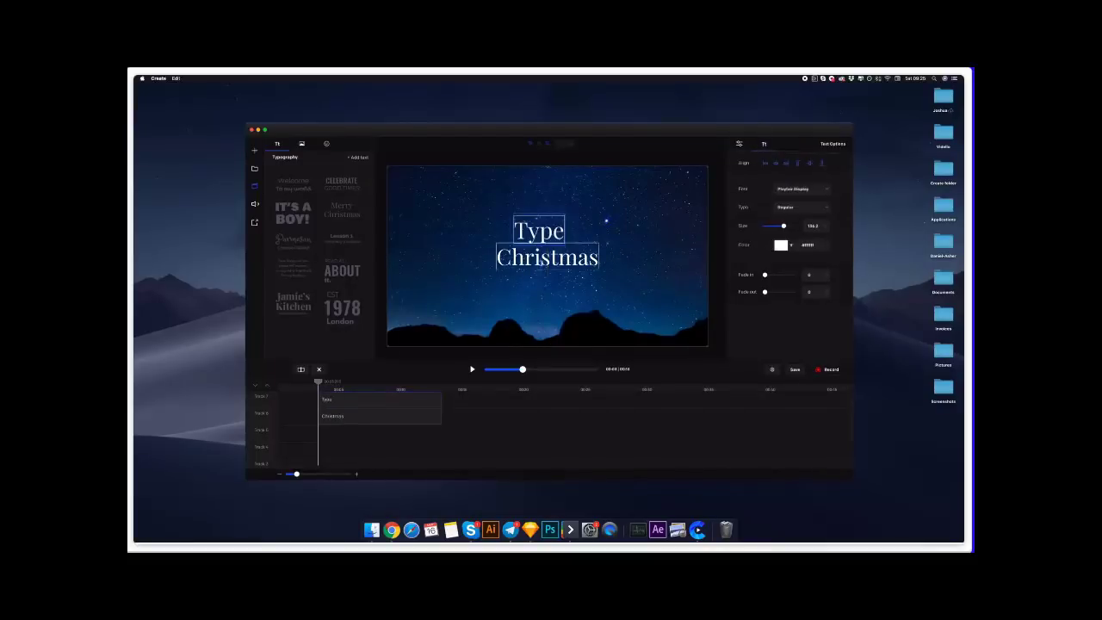
pyautogui.doubleClick(552, 258)
pyautogui.write('Your T')
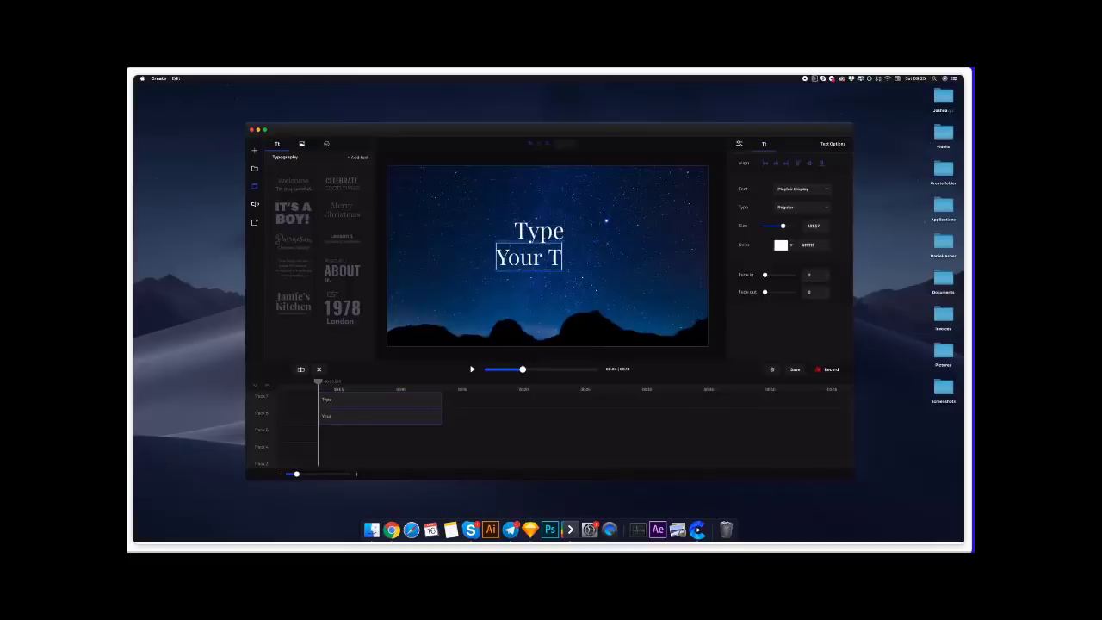
pyautogui.write('ext...')
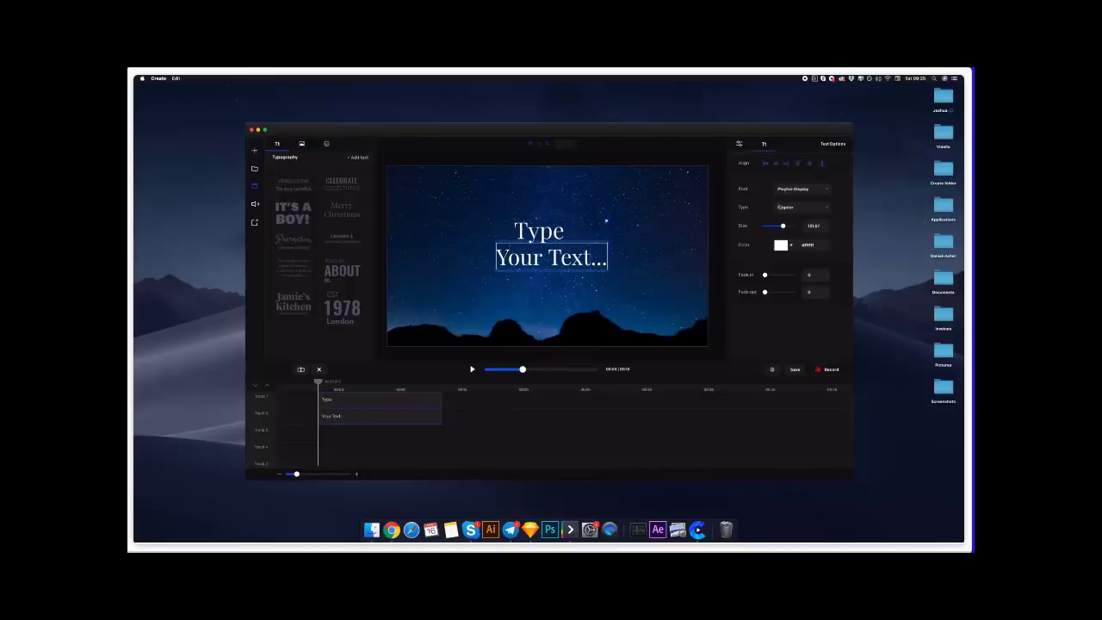
# - Change the "Your Text..." line to the Questrial font, adjust its size slightly, and colour it red
pyautogui.click(797, 189)
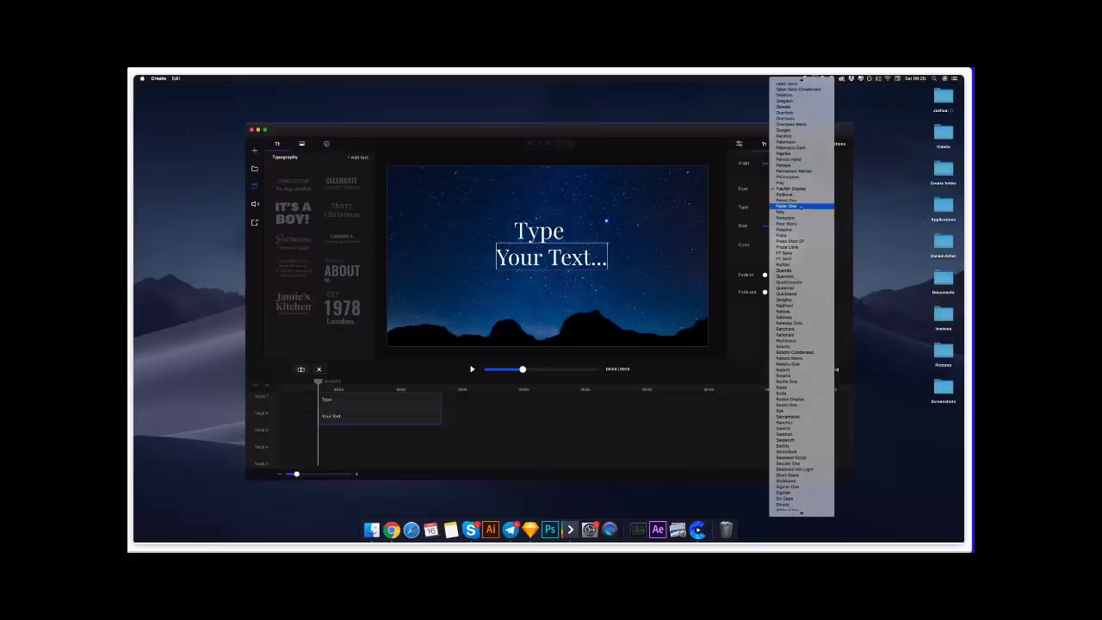
pyautogui.click(799, 288)
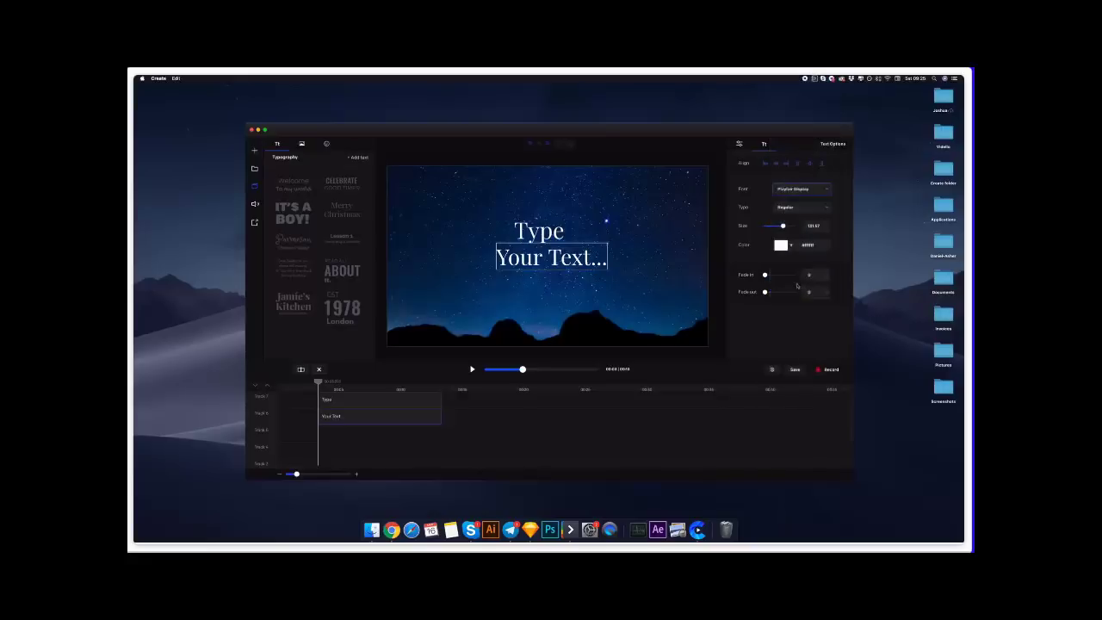
pyautogui.moveTo(781, 226); pyautogui.dragTo(835, 251)
pyautogui.click(780, 246)
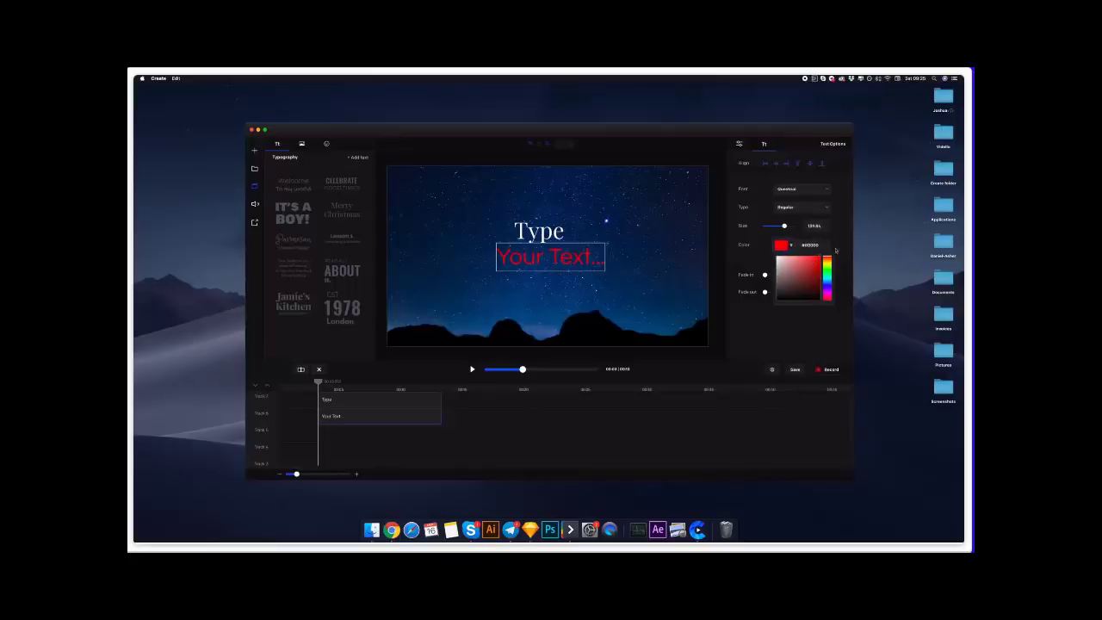
# - Delete both text layers from the timeline, keeping only the starry-sky clip on Track 1
pyautogui.click(319, 371)
pyautogui.click(328, 400)
pyautogui.click(319, 371)
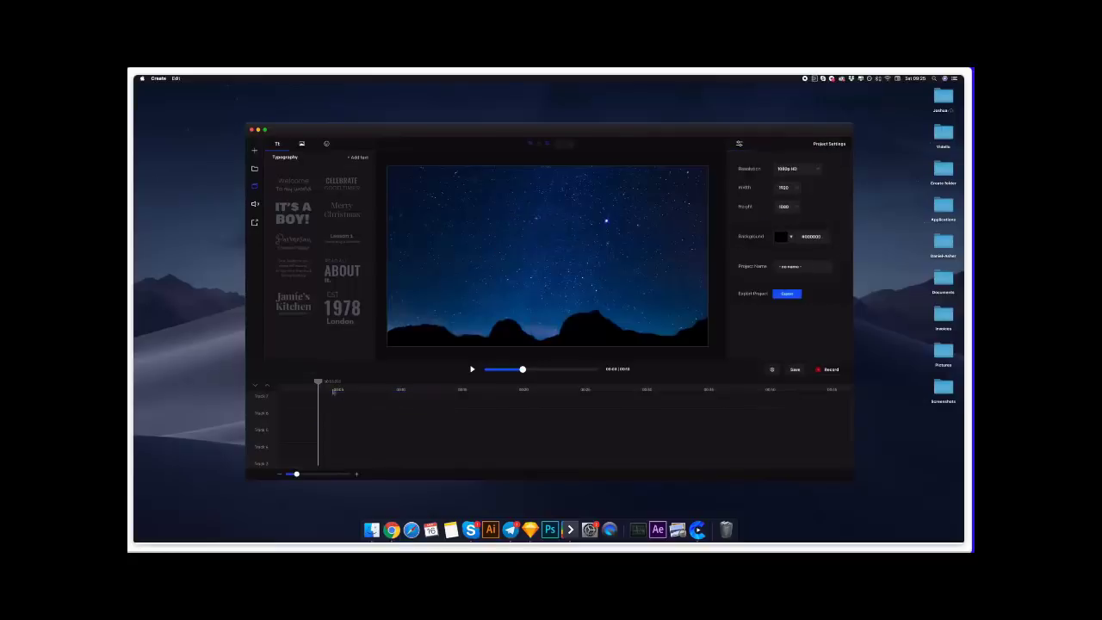
pyautogui.scroll(-2, 334, 449)
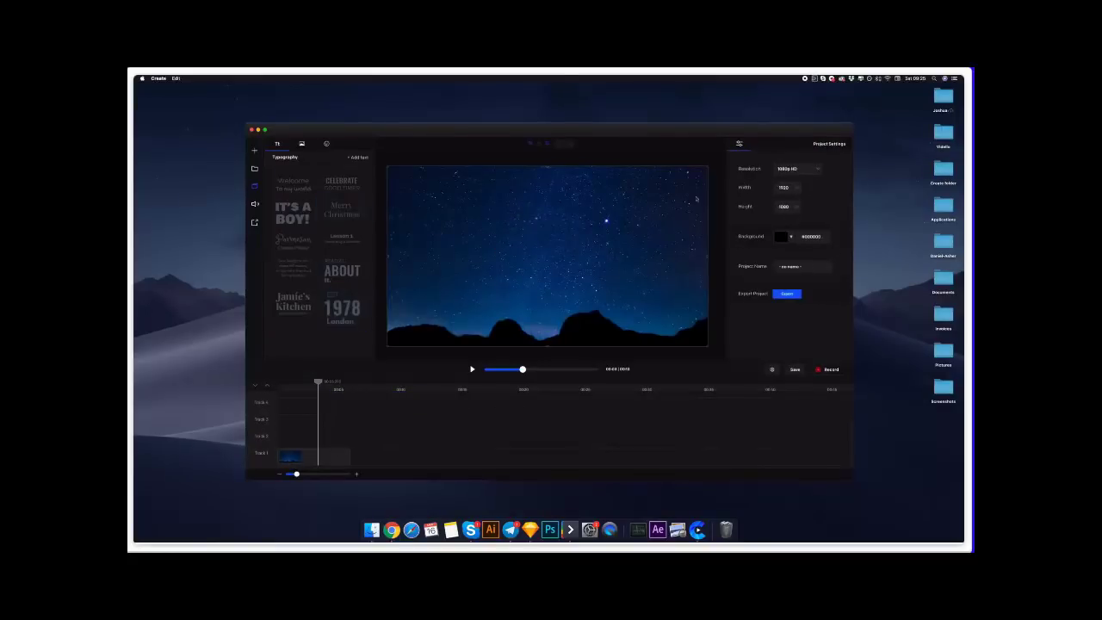
# - Cycle the panel layouts and zoom the canvas, ending with the library hidden and the project settings shown
pyautogui.click(771, 369)
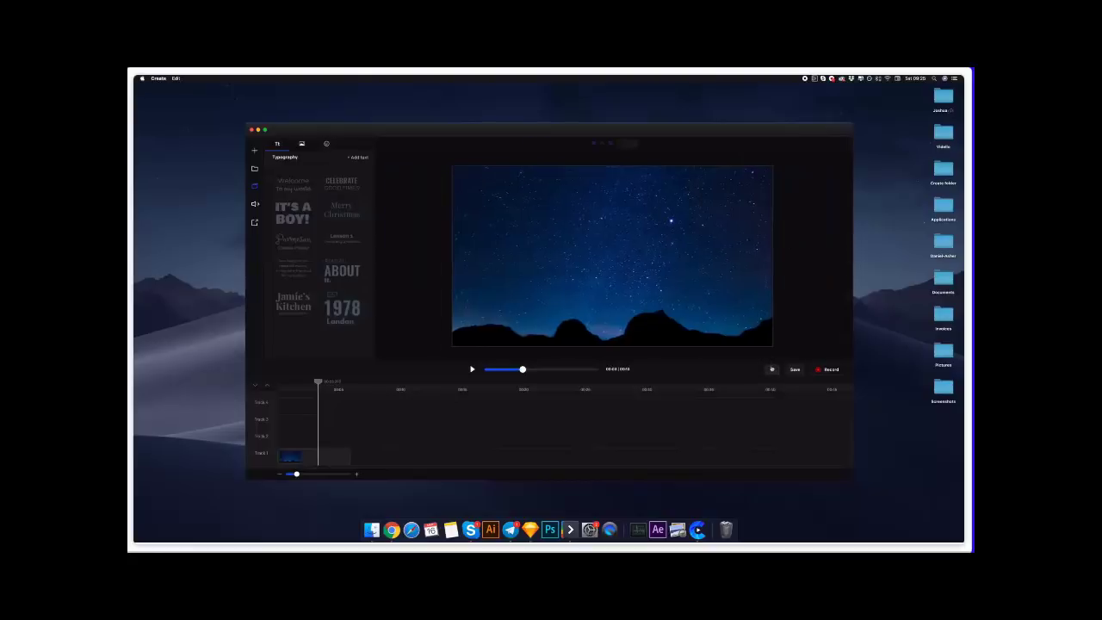
pyautogui.click(771, 370)
pyautogui.click(771, 369)
pyautogui.click(772, 369)
pyautogui.click(772, 370)
pyautogui.click(772, 370)
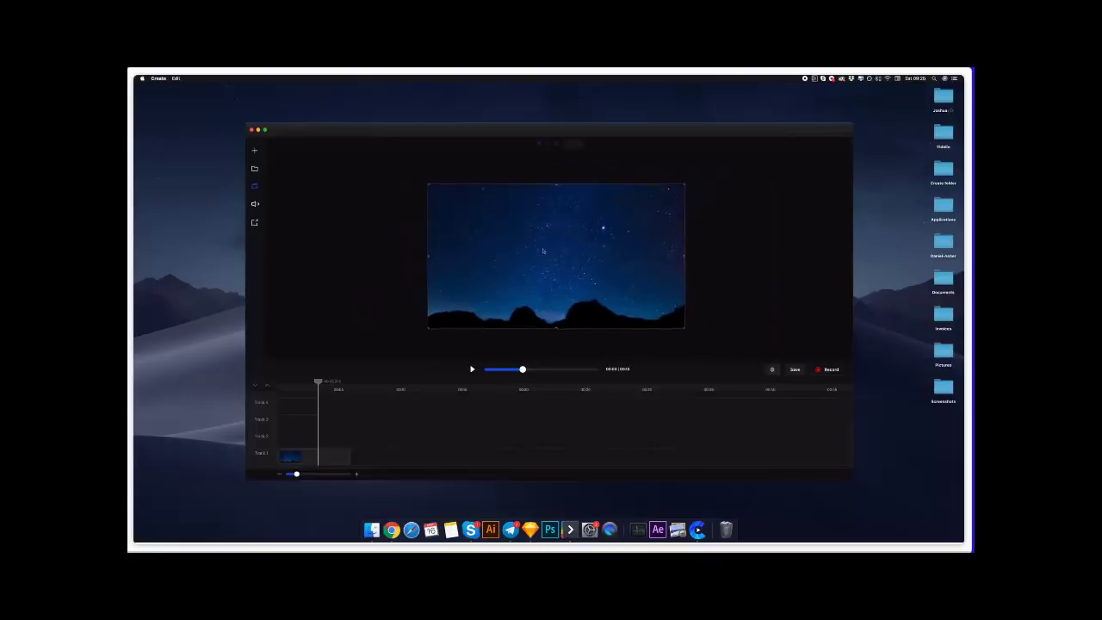
pyautogui.scroll(-5, 543, 251)
pyautogui.scroll(10, 544, 256)
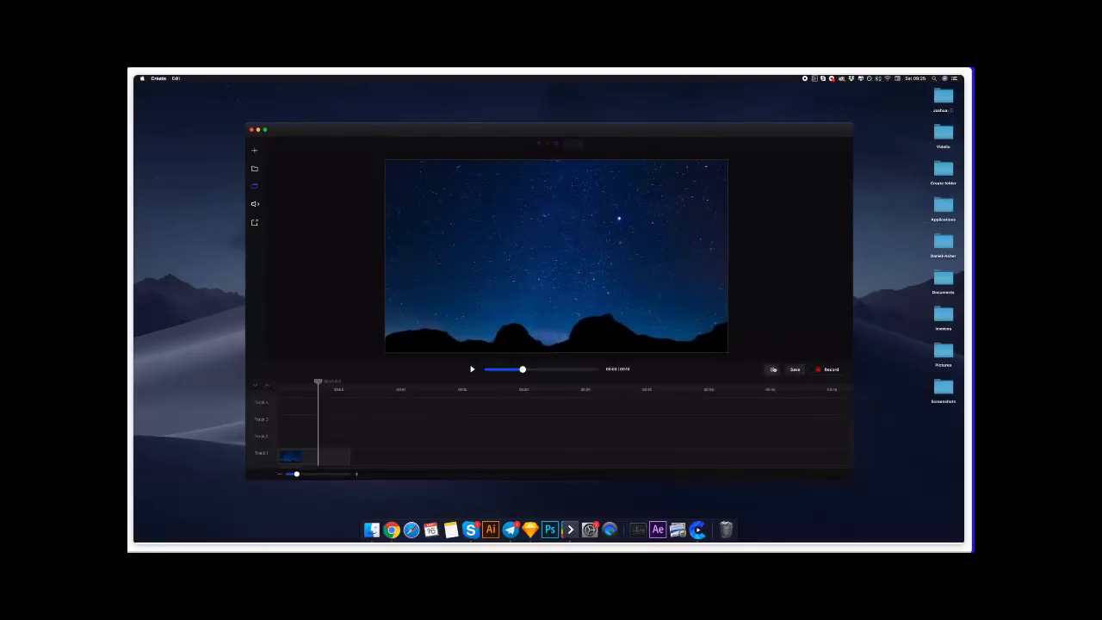
pyautogui.click(771, 369)
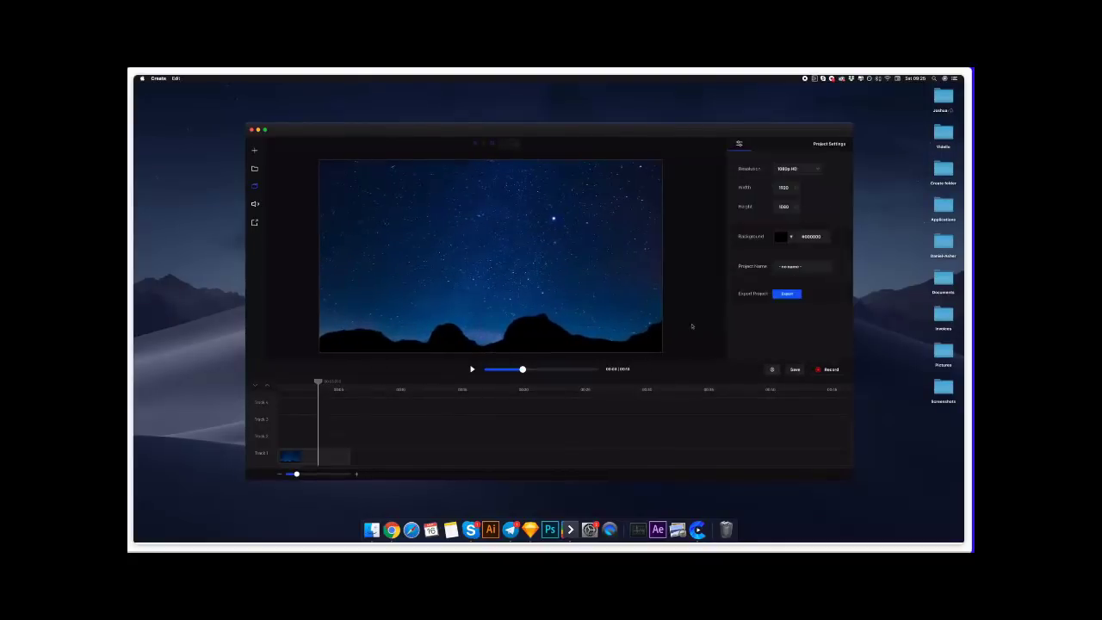
# - Try the iPhone X resolution preset for the project and return it to 1080p HD
pyautogui.click(784, 171)
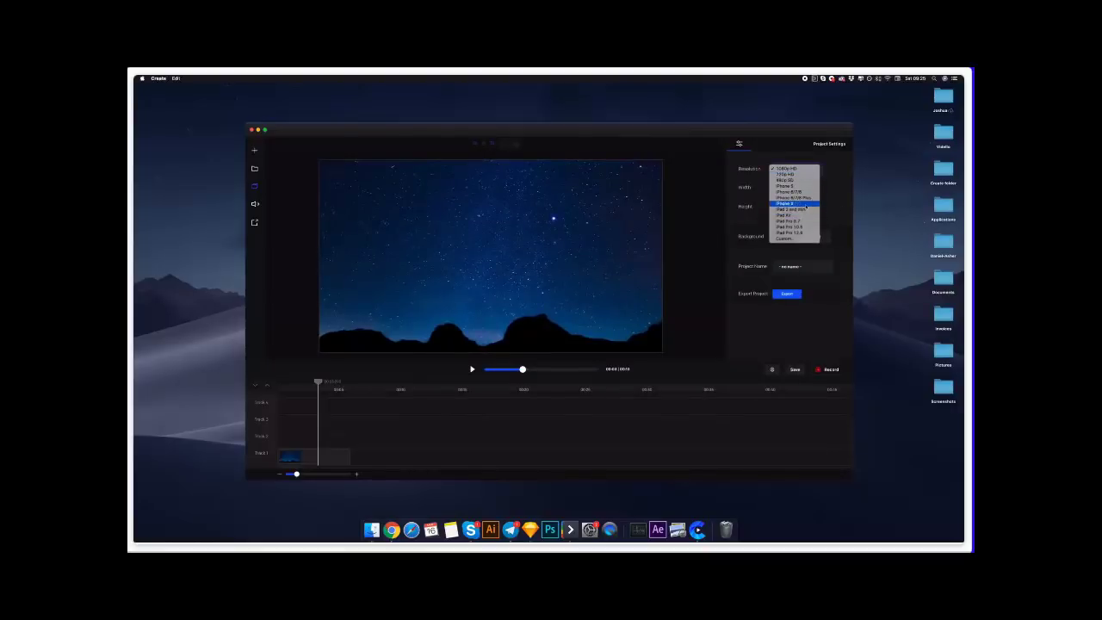
pyautogui.click(785, 203)
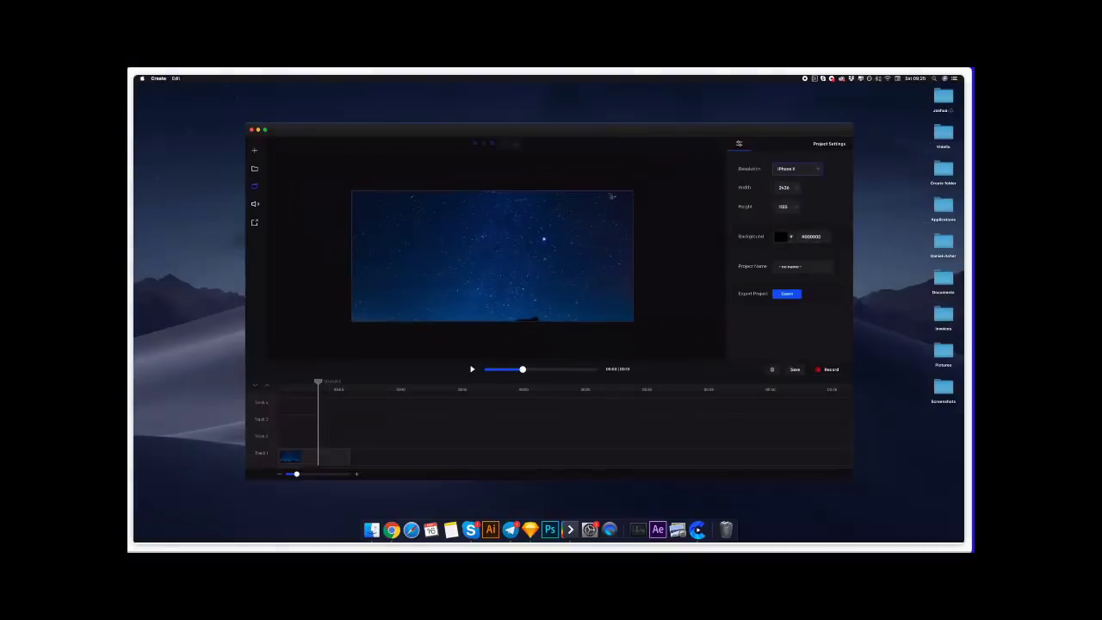
pyautogui.click(787, 170)
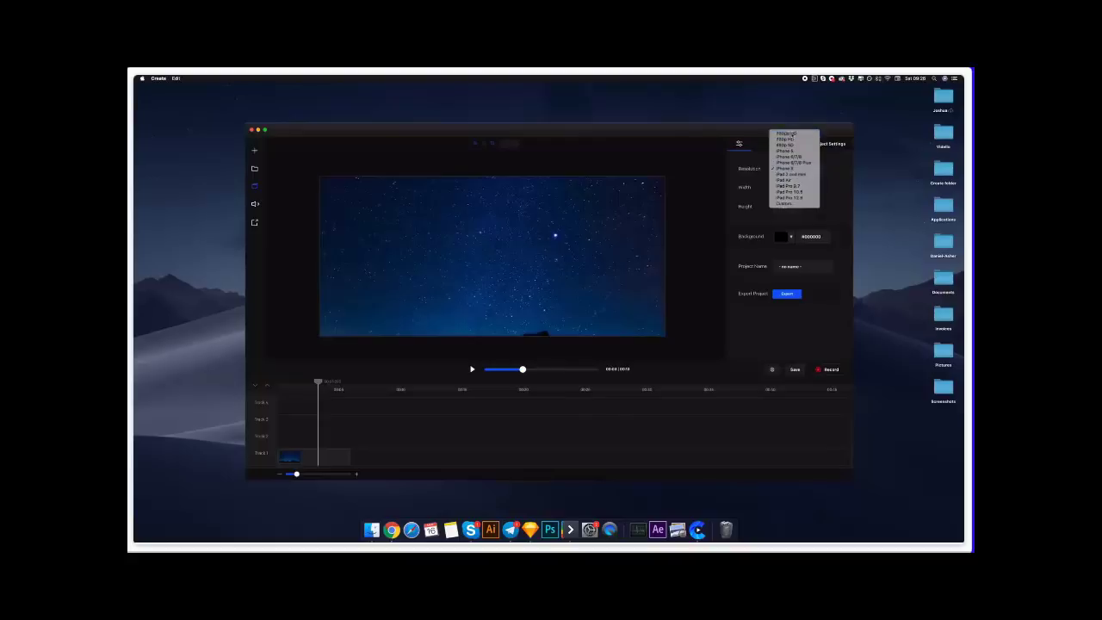
pyautogui.click(785, 134)
# - Set the project's width and height to 1000 and shrink the sky clip to sit inside the square canvas
pyautogui.doubleClick(791, 185)
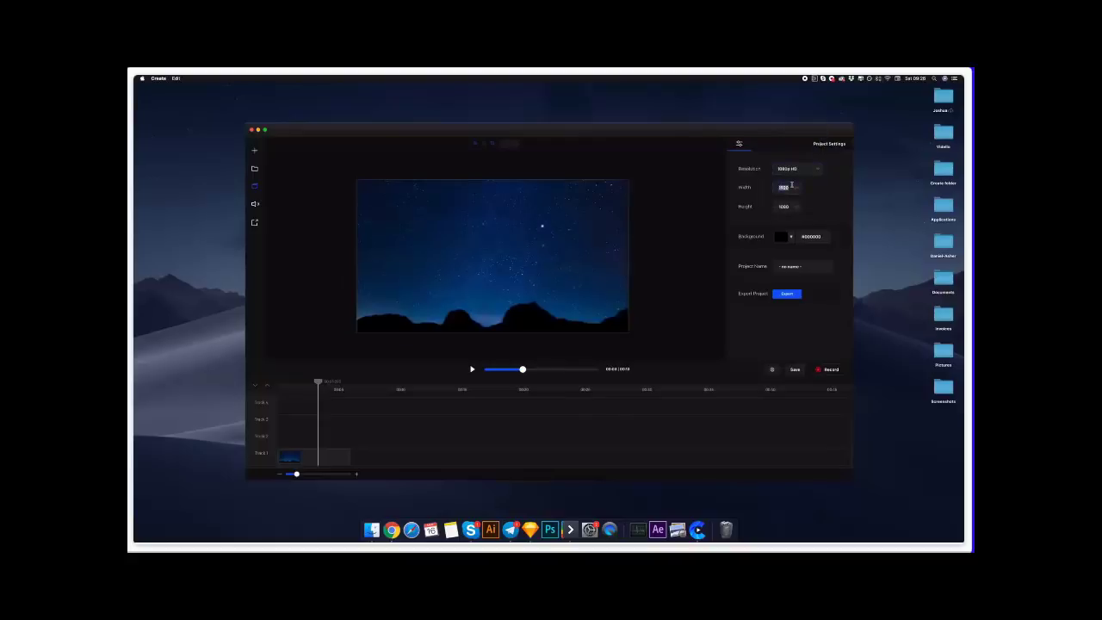
pyautogui.write('1000')
pyautogui.press('Tab')
pyautogui.write('1000')
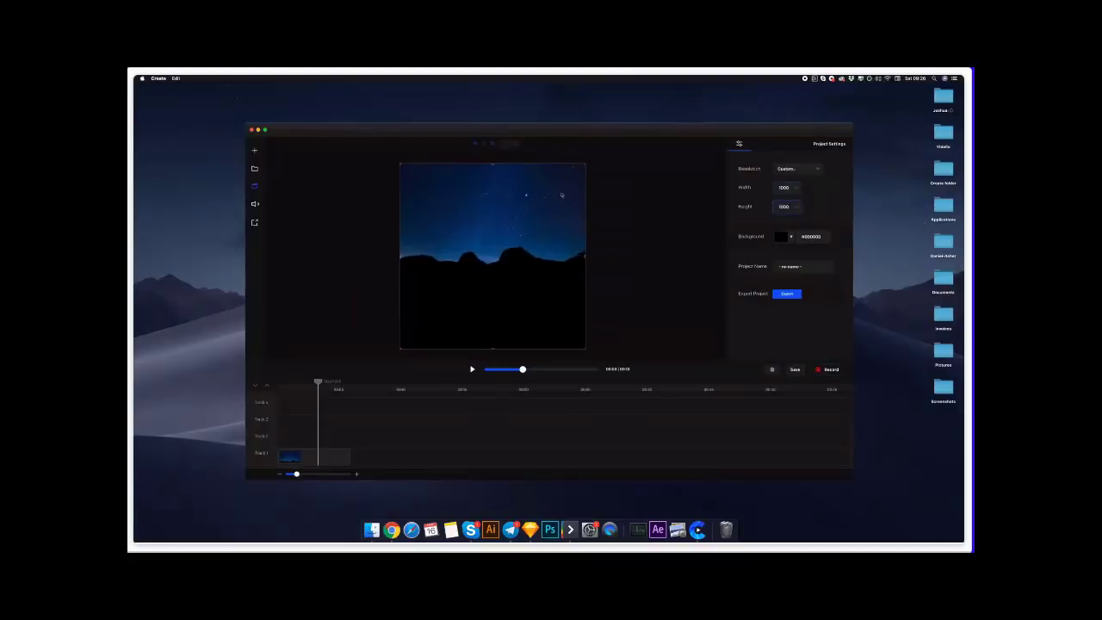
pyautogui.moveTo(586, 166); pyautogui.dragTo(507, 245)
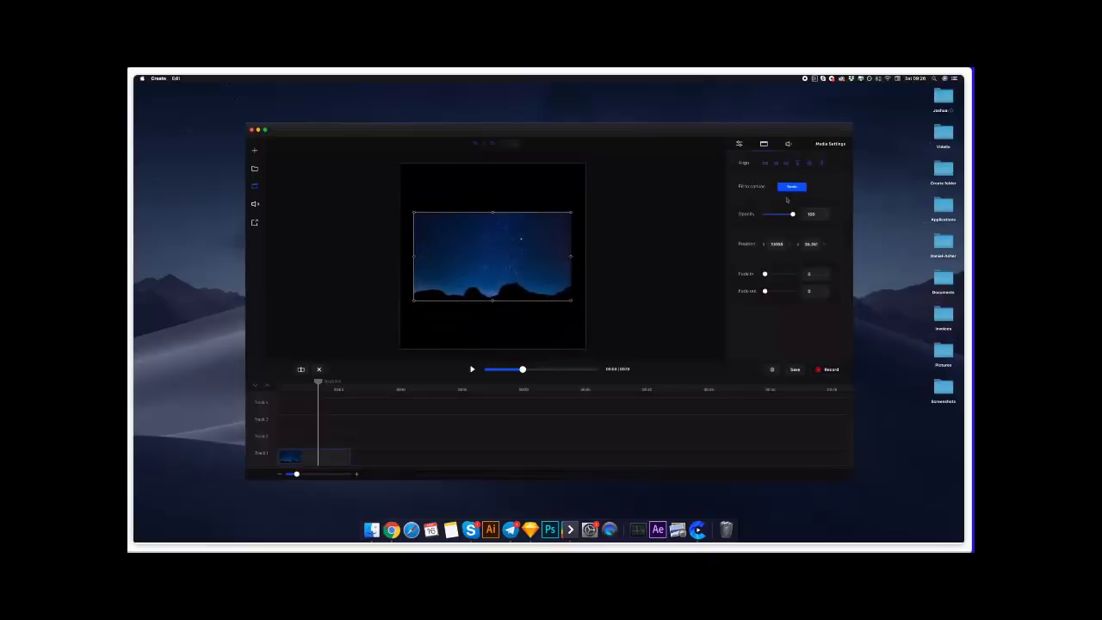
# - Name the project "Demo video" and set the canvas background to white
pyautogui.click(739, 145)
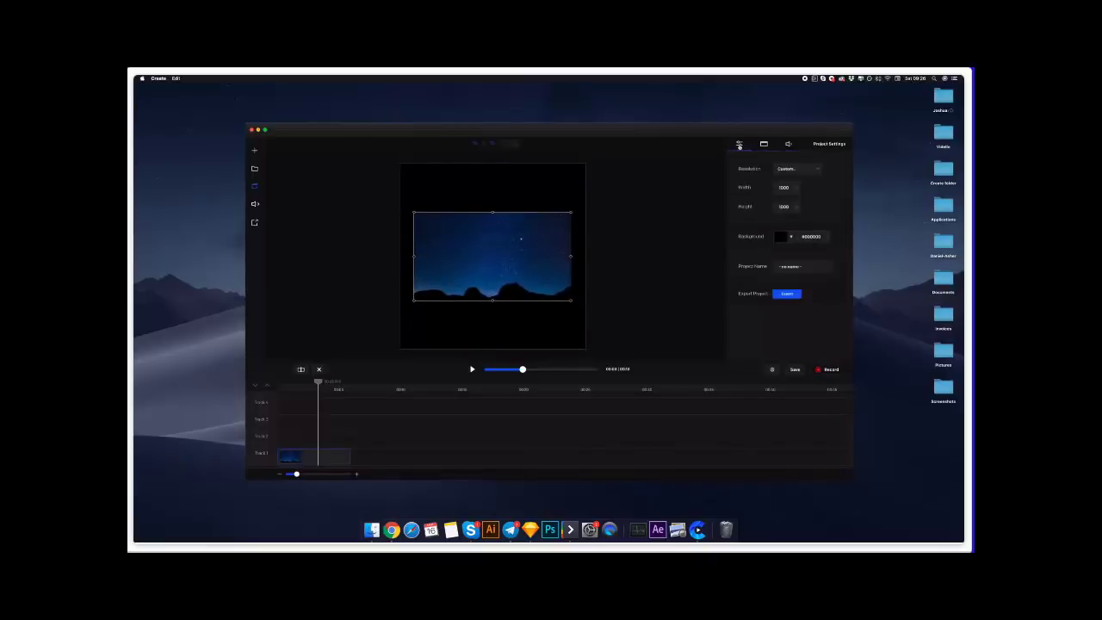
pyautogui.click(801, 265)
pyautogui.write('Dani')
pyautogui.click(792, 237)
pyautogui.moveTo(810, 270); pyautogui.dragTo(760, 245)
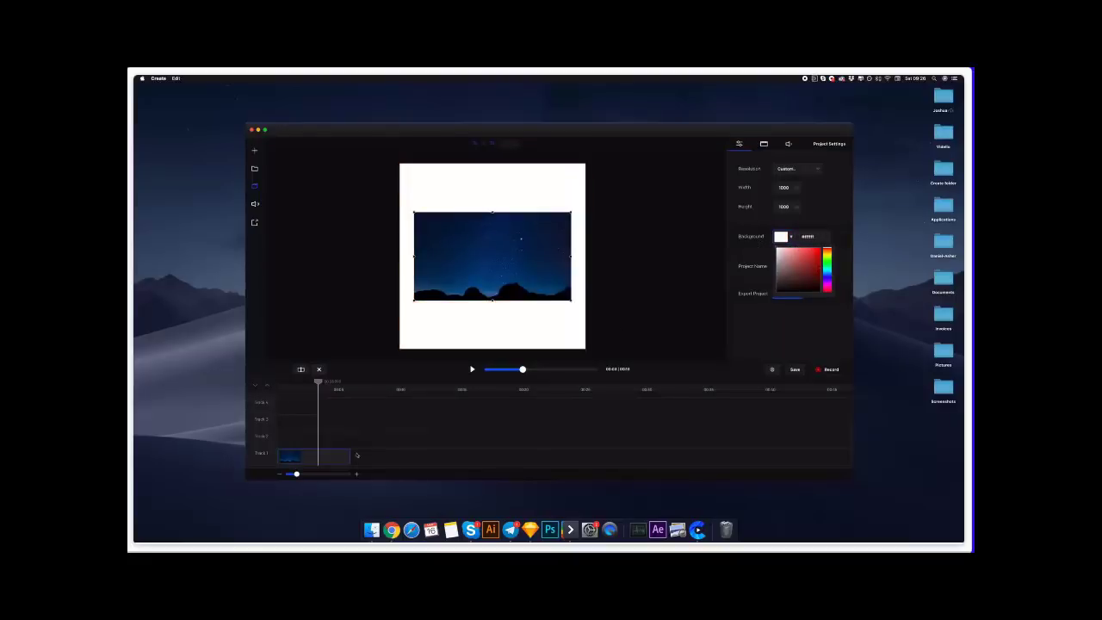
# - Move the sky clip up to Track 2 and set the canvas background to black (#000000)
pyautogui.moveTo(314, 447); pyautogui.dragTo(313, 437)
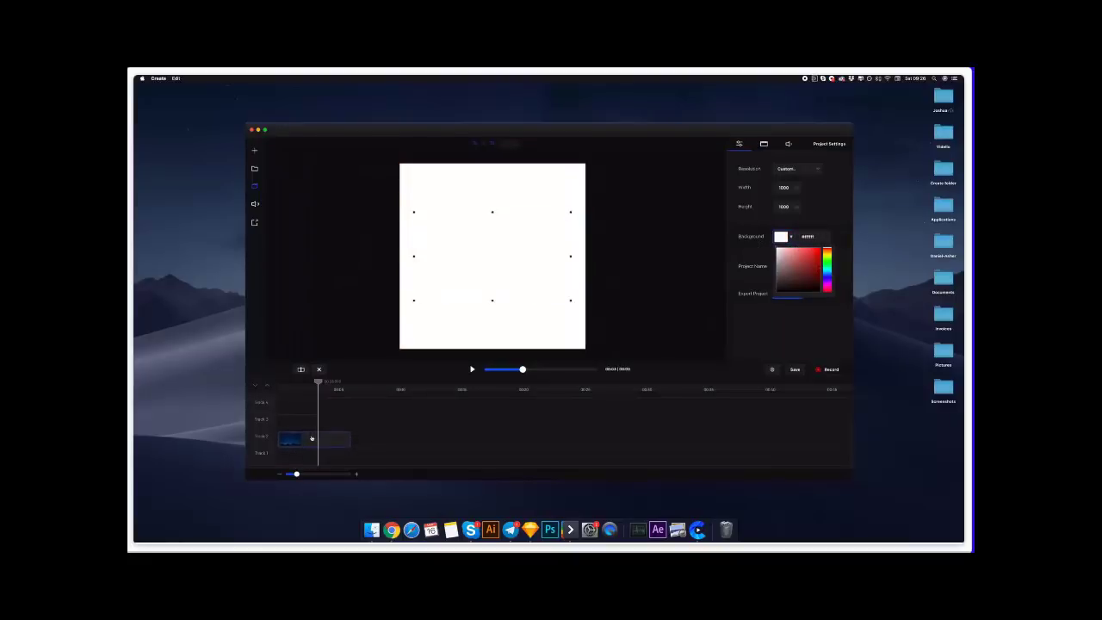
pyautogui.click(791, 341)
pyautogui.click(782, 237)
pyautogui.moveTo(797, 273); pyautogui.dragTo(770, 297)
pyautogui.click(755, 294)
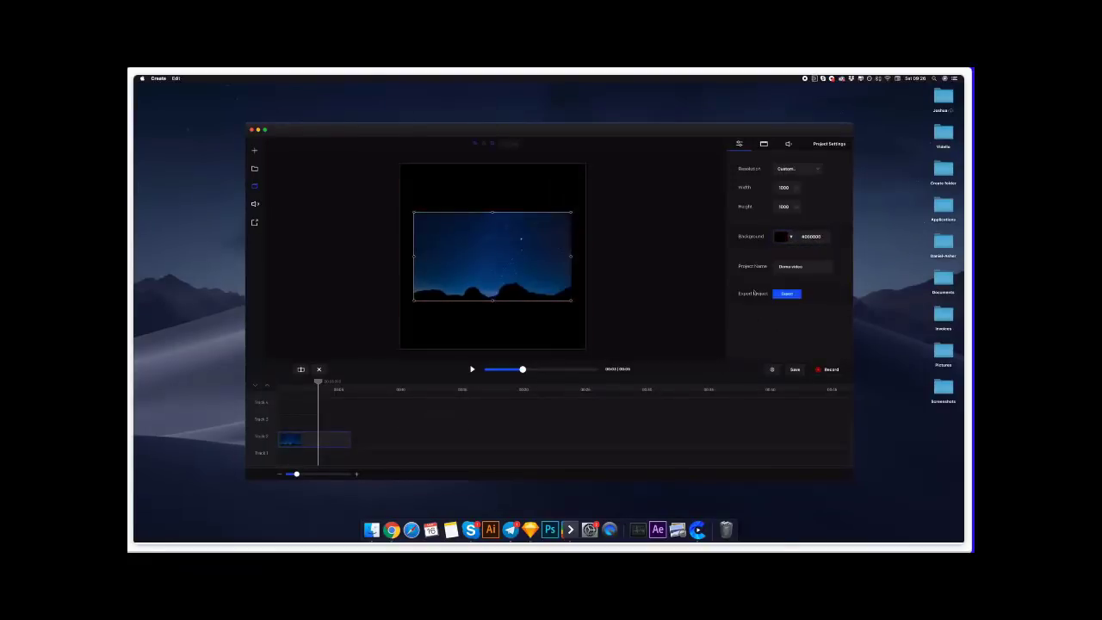
# - Open the recording settings, choose Region as the screen recording source, and size the region with the 1080p HD preset
pyautogui.click(830, 369)
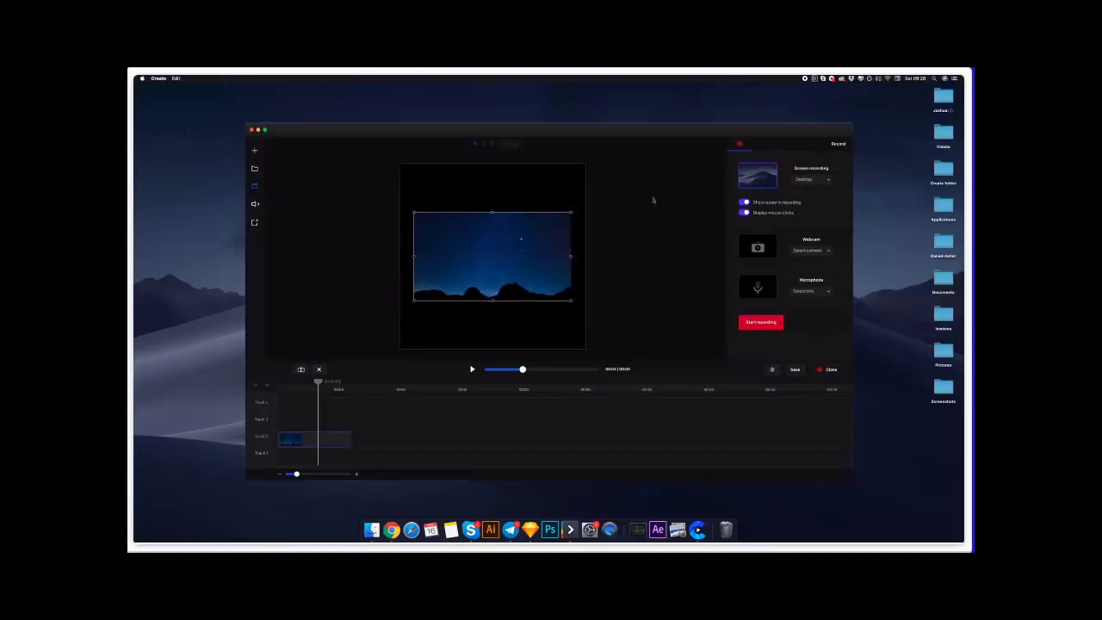
pyautogui.moveTo(571, 211); pyautogui.dragTo(566, 211)
pyautogui.click(804, 179)
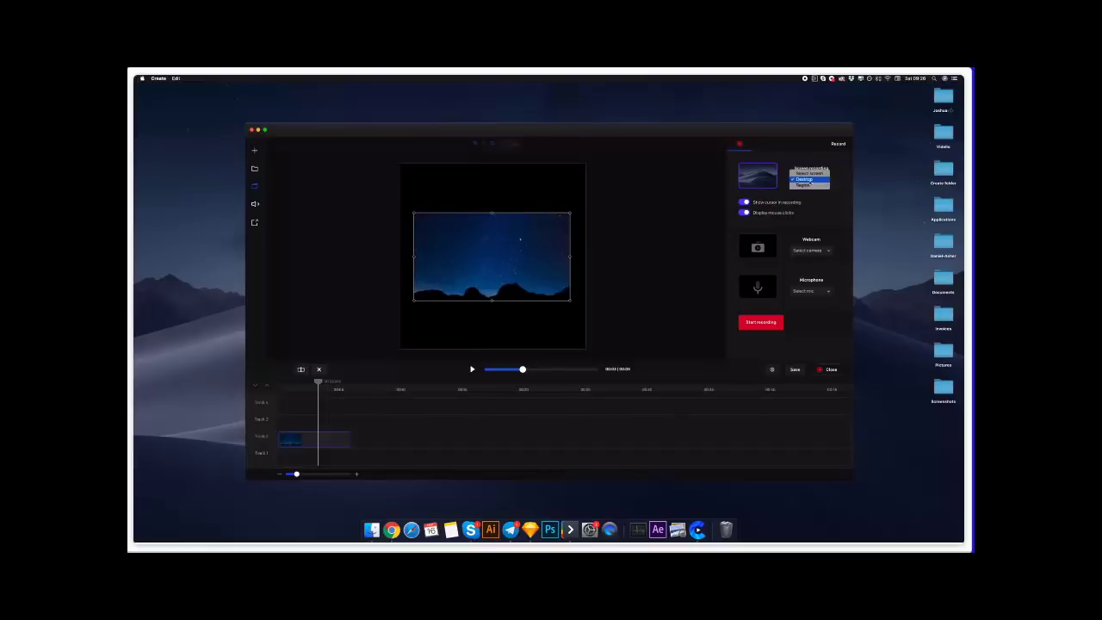
pyautogui.click(808, 187)
pyautogui.moveTo(444, 156); pyautogui.dragTo(613, 233)
pyautogui.click(556, 306)
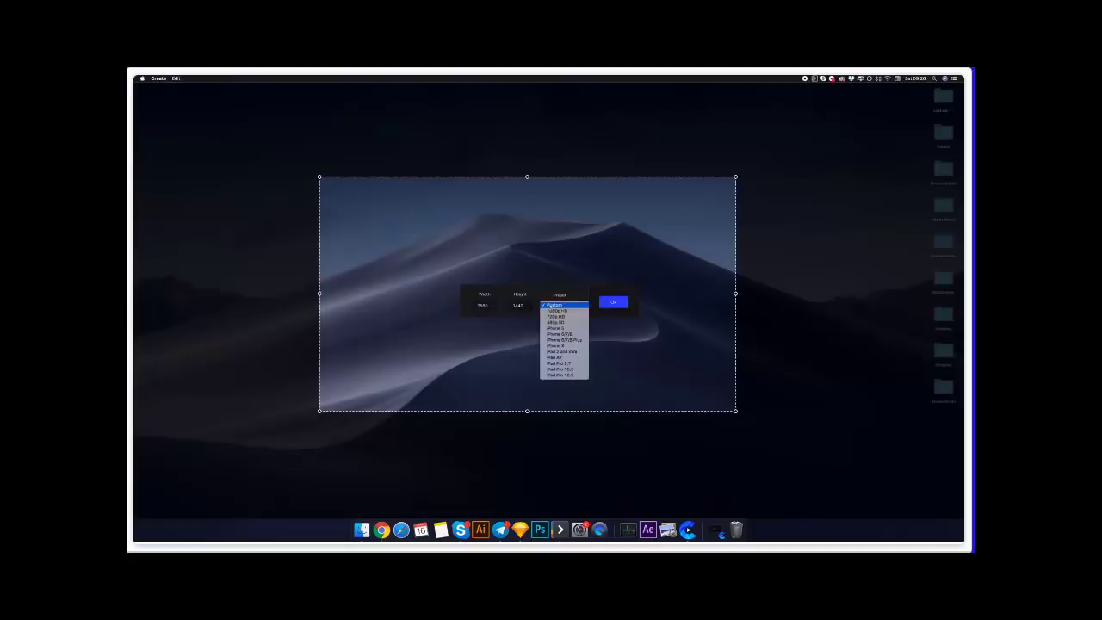
pyautogui.click(557, 311)
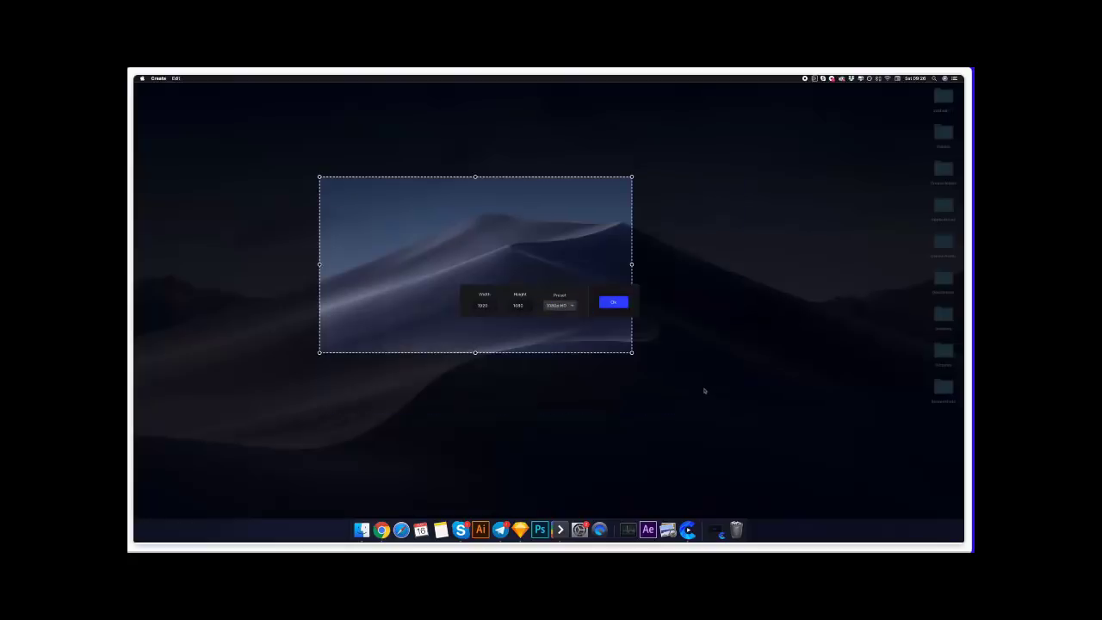
# - Enlarge the screen recording region, and record a short clip of that region
pyautogui.moveTo(633, 354); pyautogui.dragTo(758, 423)
pyautogui.click(614, 302)
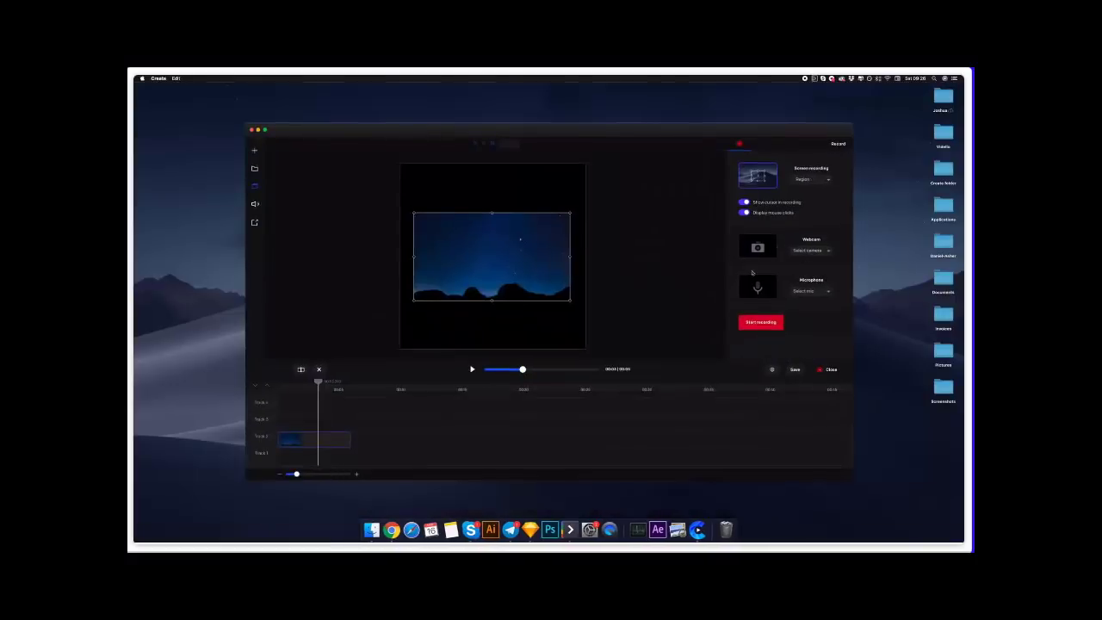
pyautogui.click(814, 289)
pyautogui.click(813, 299)
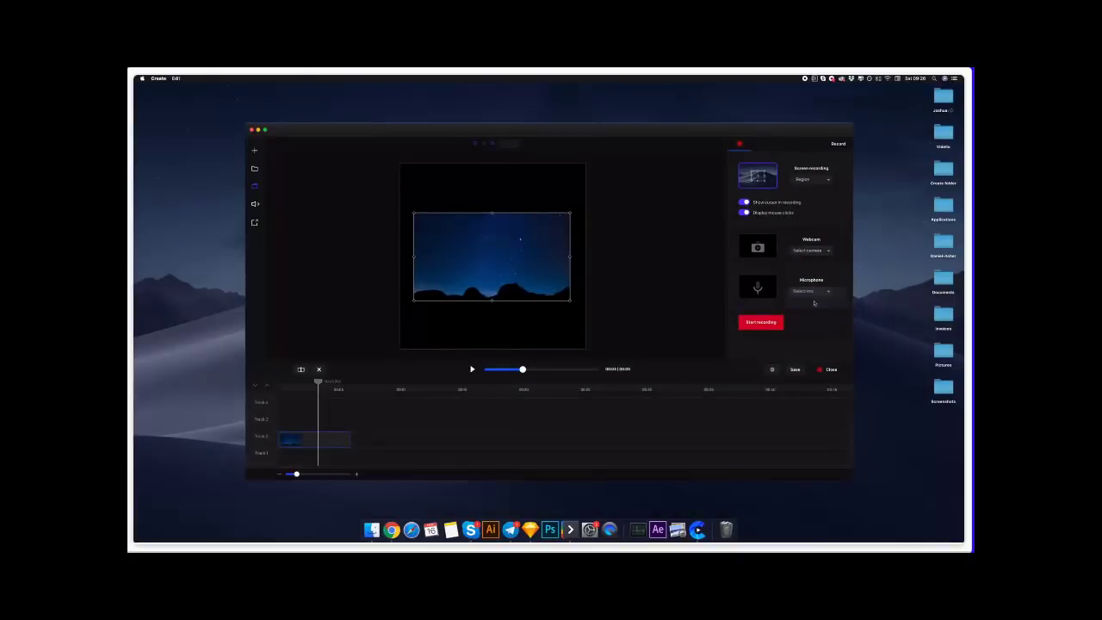
pyautogui.click(767, 325)
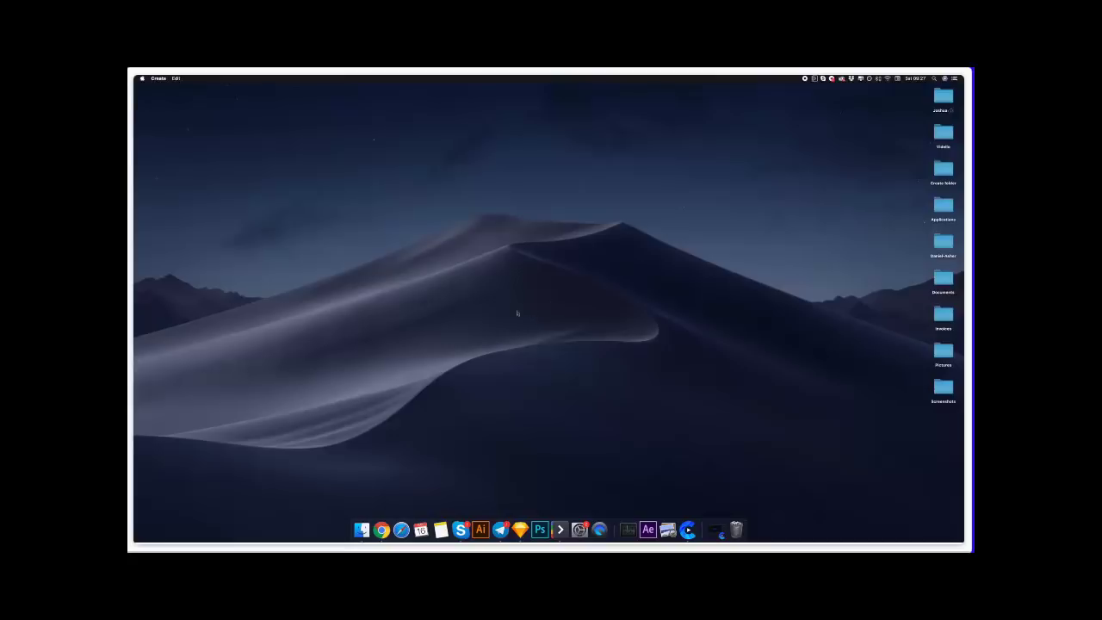
pyautogui.press('Escape')
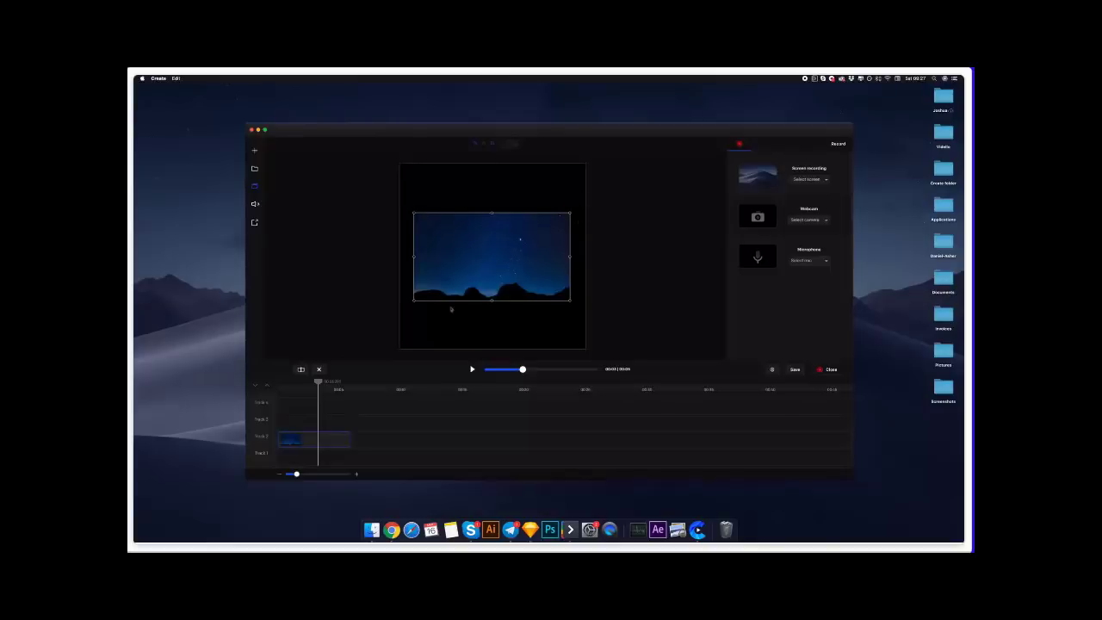
# - Place the new screen recording from the project media over the sky clip on the canvas and preview it
pyautogui.click(255, 175)
pyautogui.moveTo(307, 282)
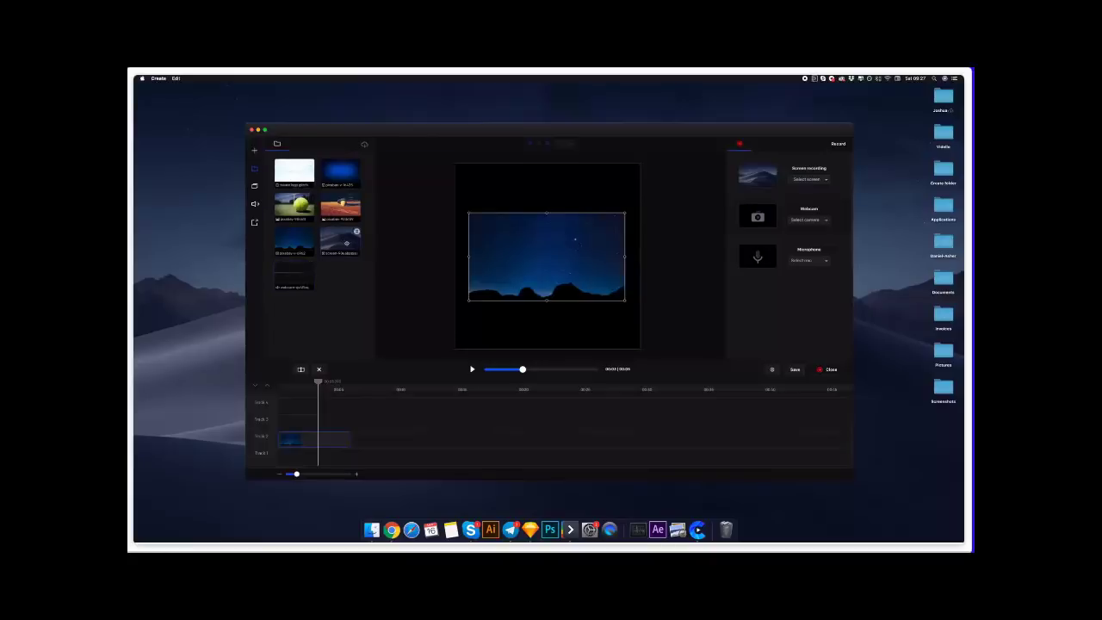
pyautogui.moveTo(346, 243); pyautogui.dragTo(563, 291)
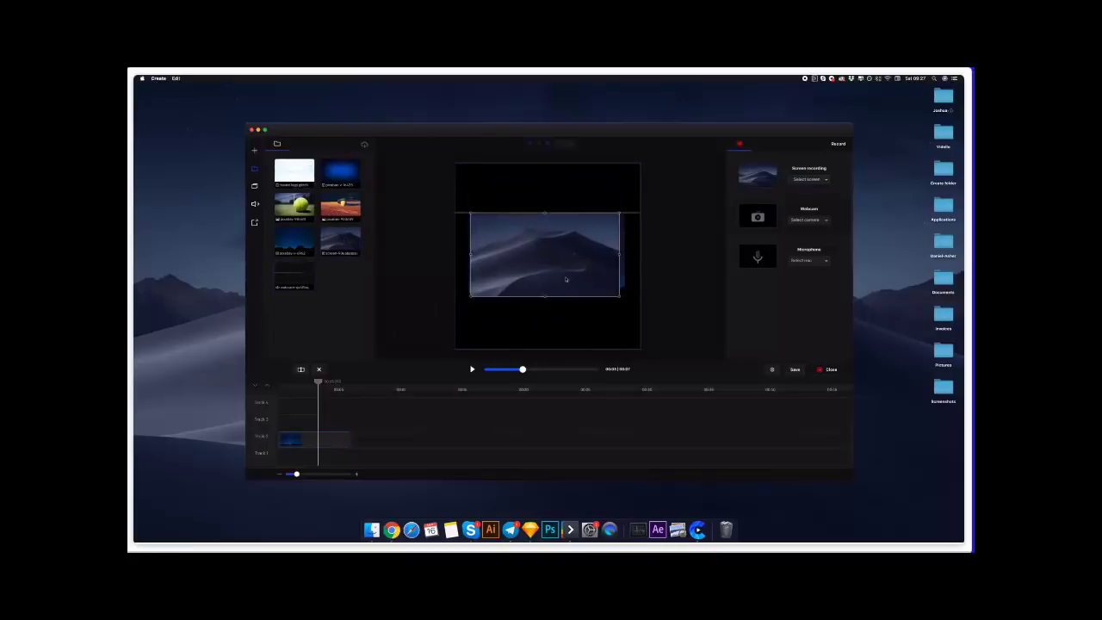
pyautogui.click(473, 370)
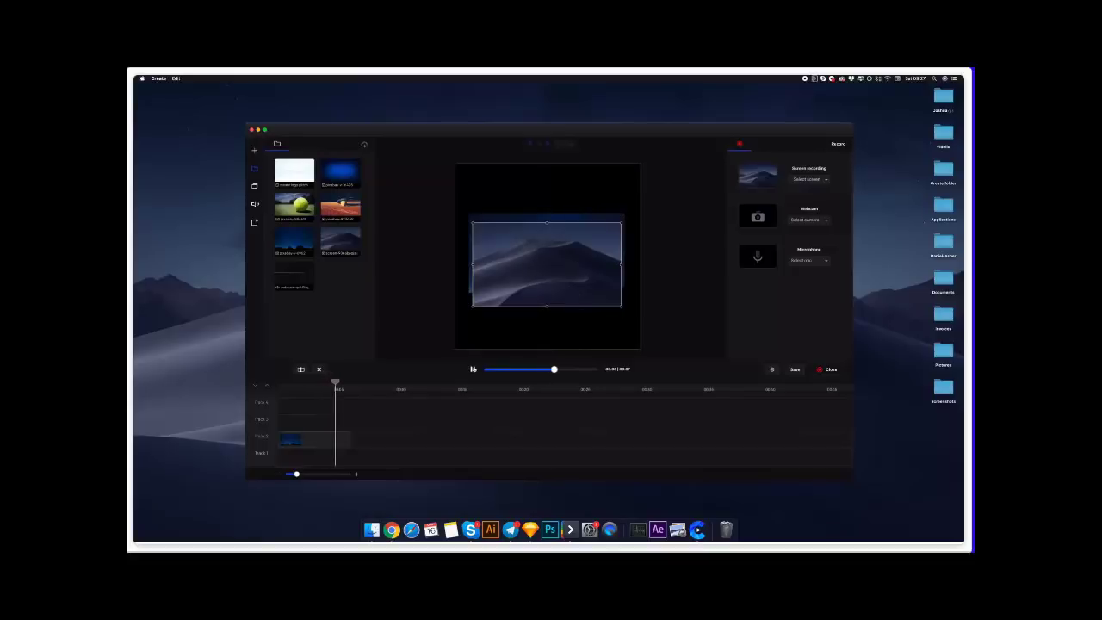
pyautogui.click(472, 369)
# - Delete the screen recording clip from the timeline and remove the empty upper tracks
pyautogui.scroll(3, 361, 424)
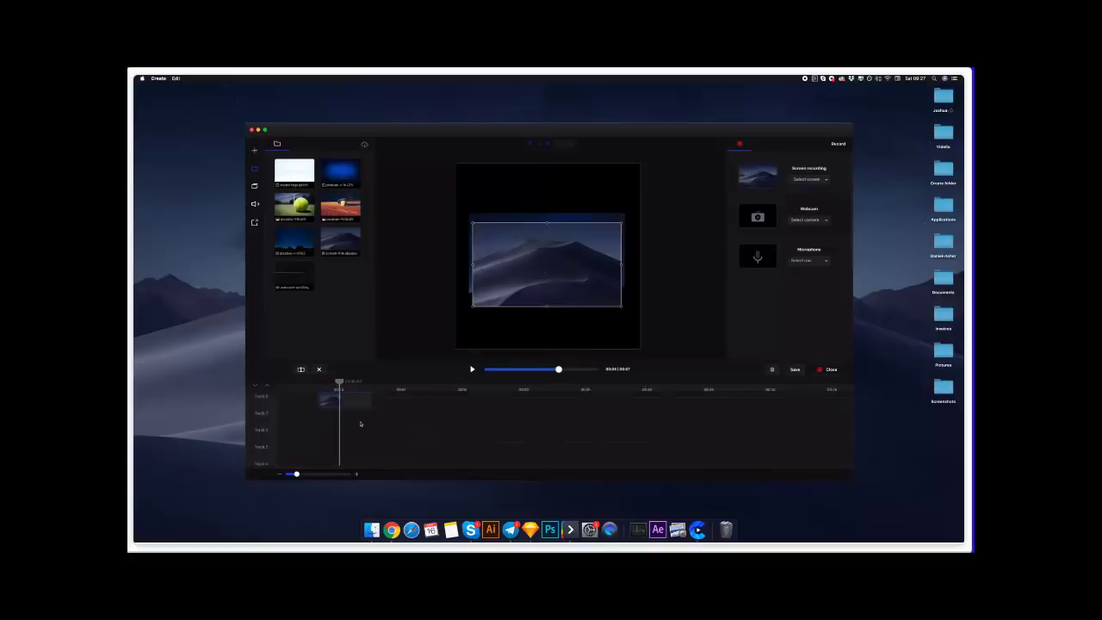
pyautogui.click(321, 369)
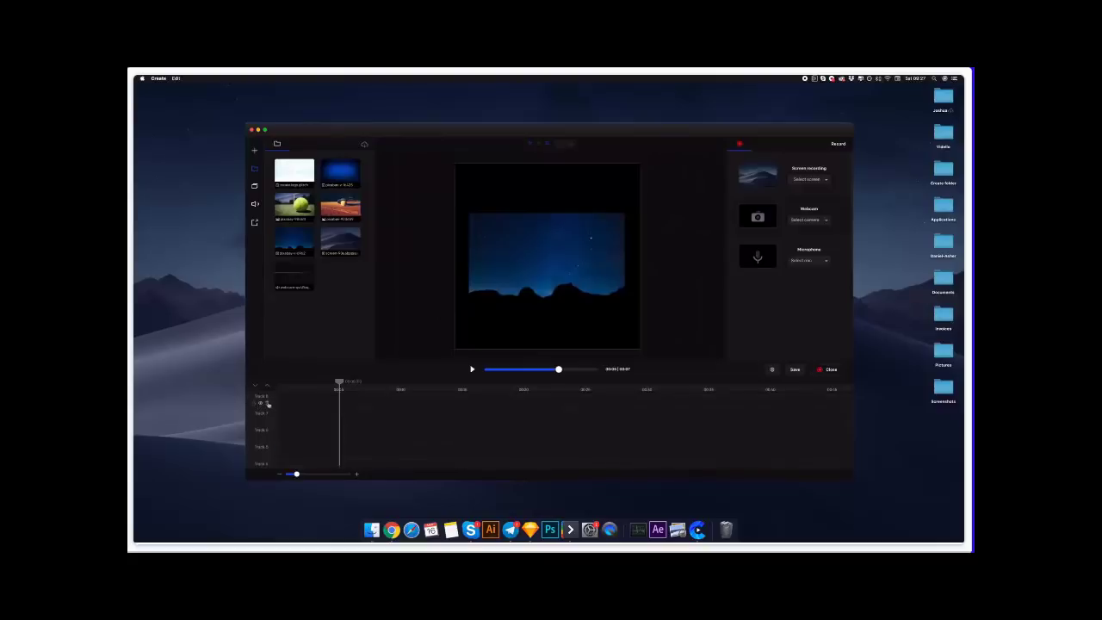
pyautogui.click(267, 403)
pyautogui.click(267, 404)
pyautogui.click(268, 404)
pyautogui.click(268, 403)
# - Add tracks to the timeline and delete a spare one, so that the sky clip sits on Track 3
pyautogui.click(266, 388)
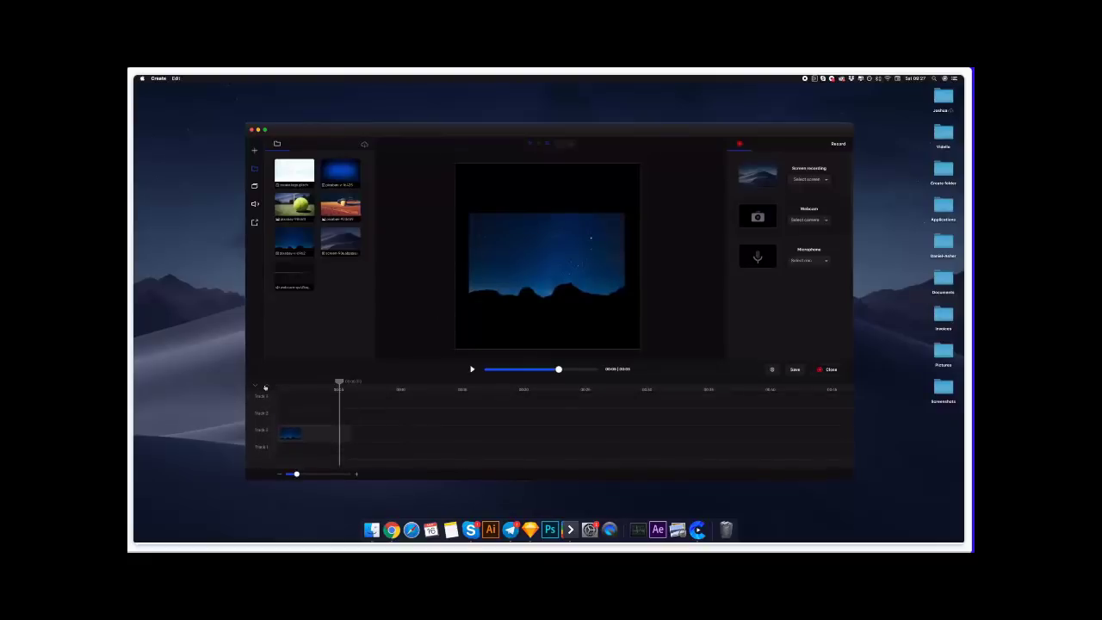
pyautogui.click(265, 388)
pyautogui.click(266, 402)
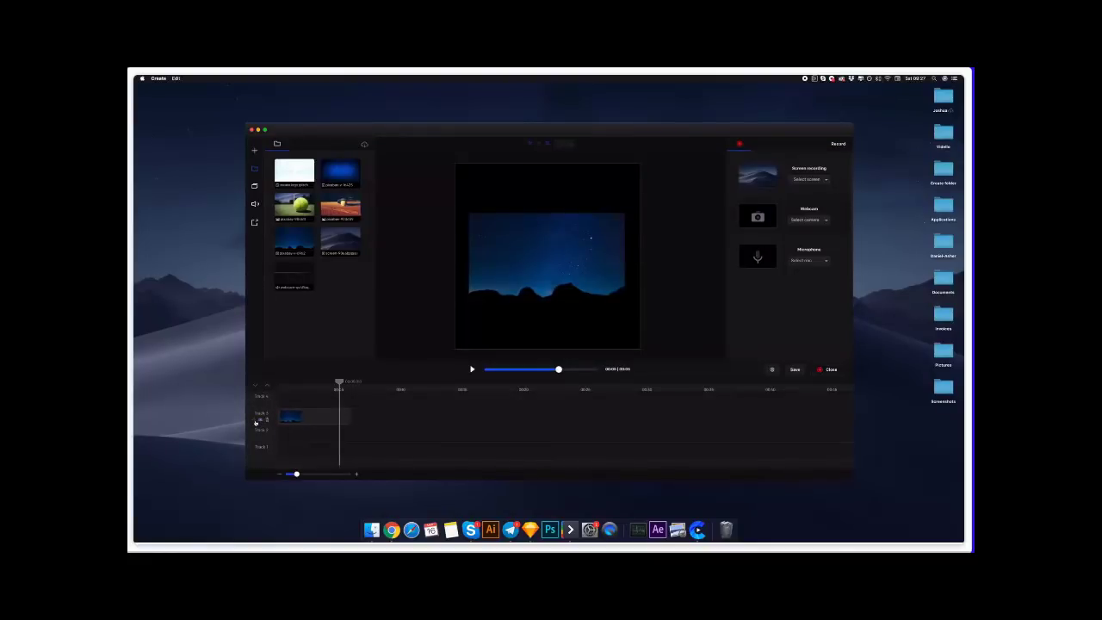
# - Hide Track 3 with the sky clip and show it again
pyautogui.click(261, 421)
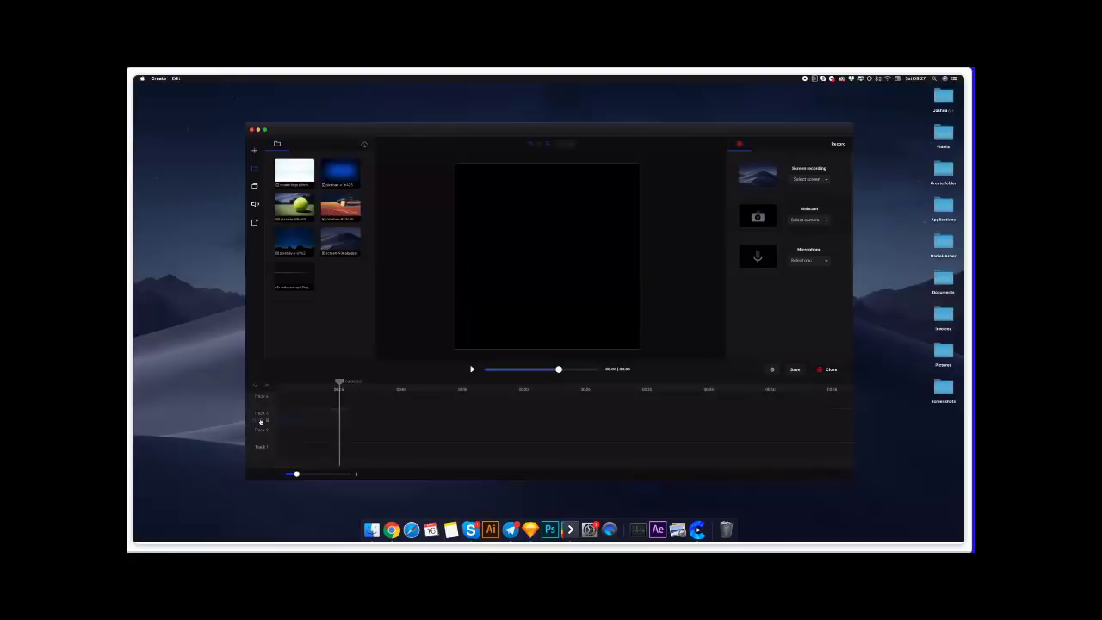
pyautogui.click(261, 421)
pyautogui.click(261, 421)
pyautogui.click(260, 420)
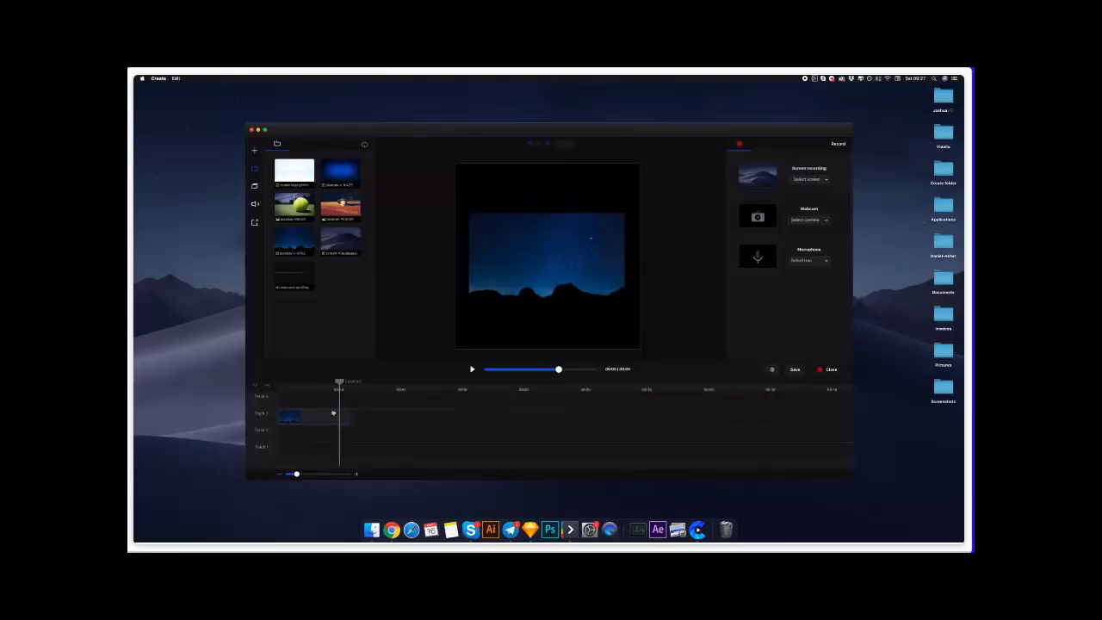
# - Split the sky clip at two playhead positions into three pieces and move one piece down to Track 2
pyautogui.moveTo(295, 473)
pyautogui.mouseDown()
pyautogui.moveTo(321, 473)
pyautogui.moveTo(306, 474)
pyautogui.mouseUp()
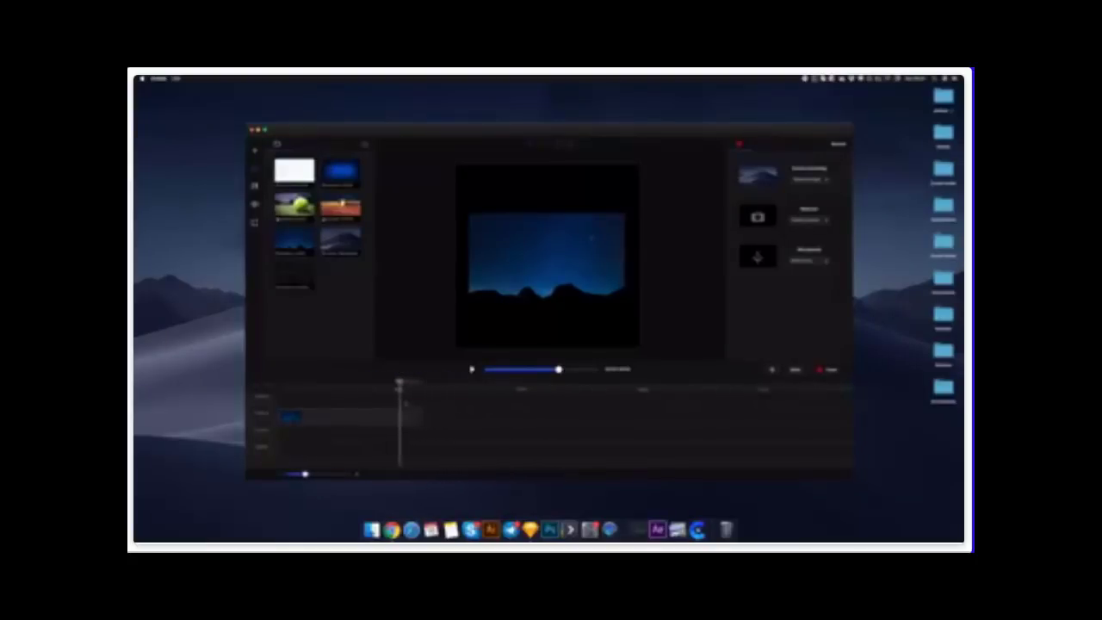
pyautogui.moveTo(400, 383); pyautogui.dragTo(360, 383)
pyautogui.click(366, 422)
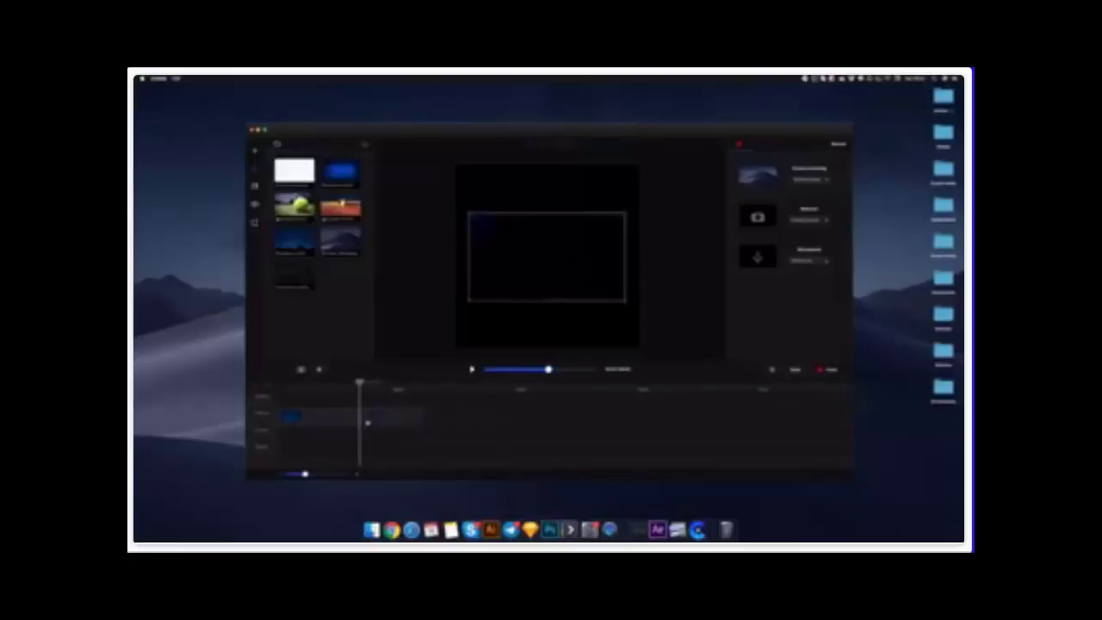
pyautogui.moveTo(360, 381); pyautogui.dragTo(459, 437)
pyautogui.click(330, 425)
pyautogui.click(302, 371)
pyautogui.moveTo(450, 437); pyautogui.dragTo(449, 439)
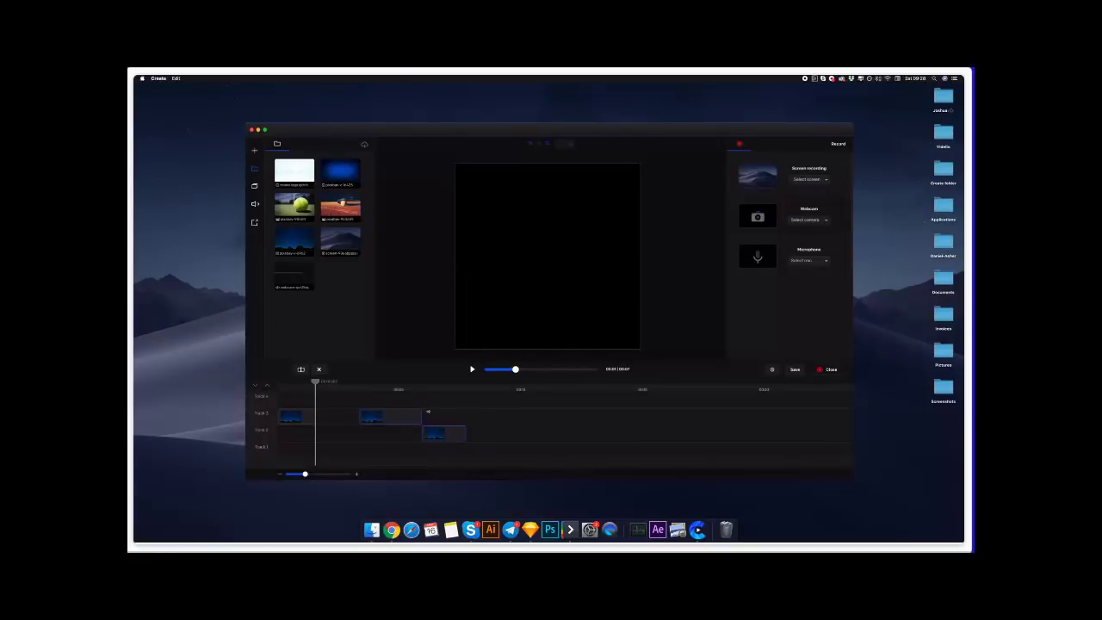
# - Close the gap between the two sky pieces on Track 3, and delete both of these pieces
pyautogui.moveTo(373, 418); pyautogui.dragTo(342, 420)
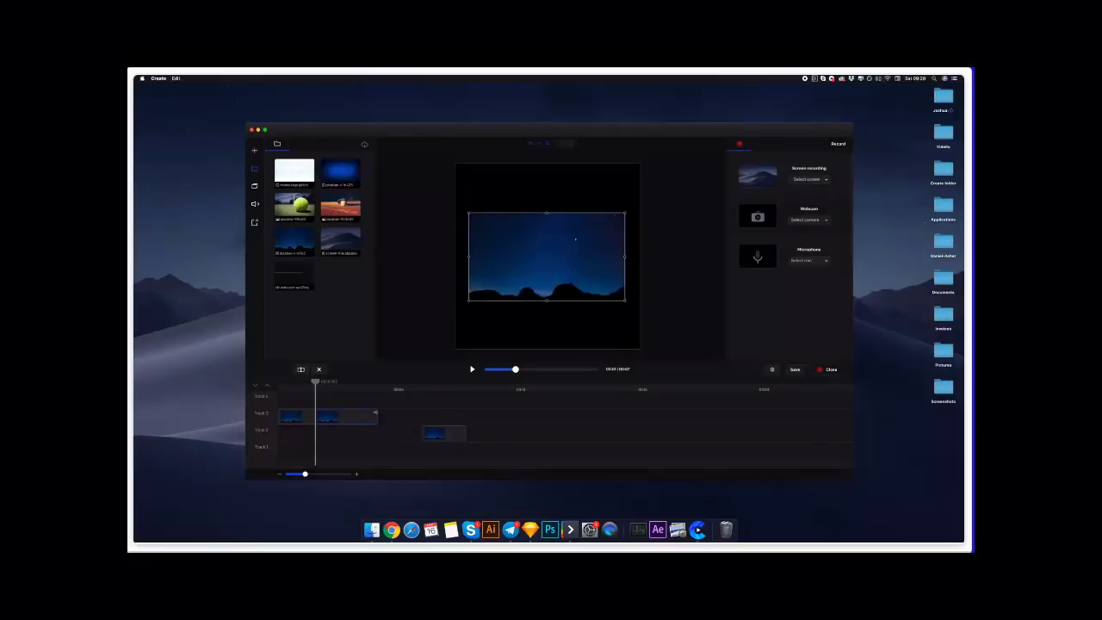
pyautogui.press('Delete')
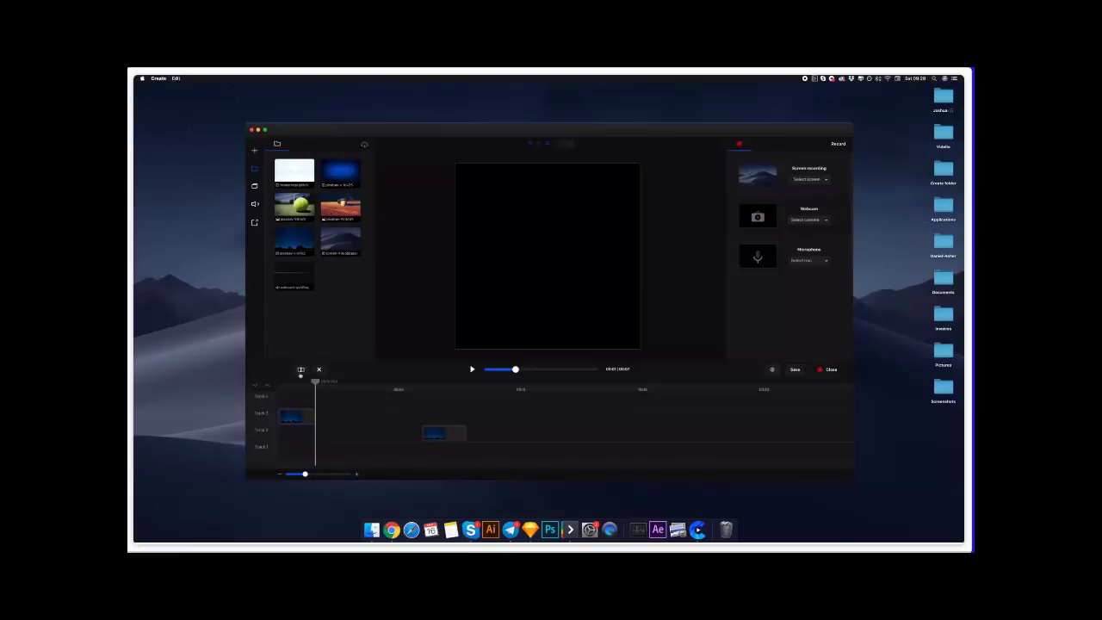
pyautogui.click(320, 369)
# - Move the remaining sky piece up to Track 3 beside the playhead and paste two copies on the tracks above
pyautogui.moveTo(435, 436); pyautogui.dragTo(335, 416)
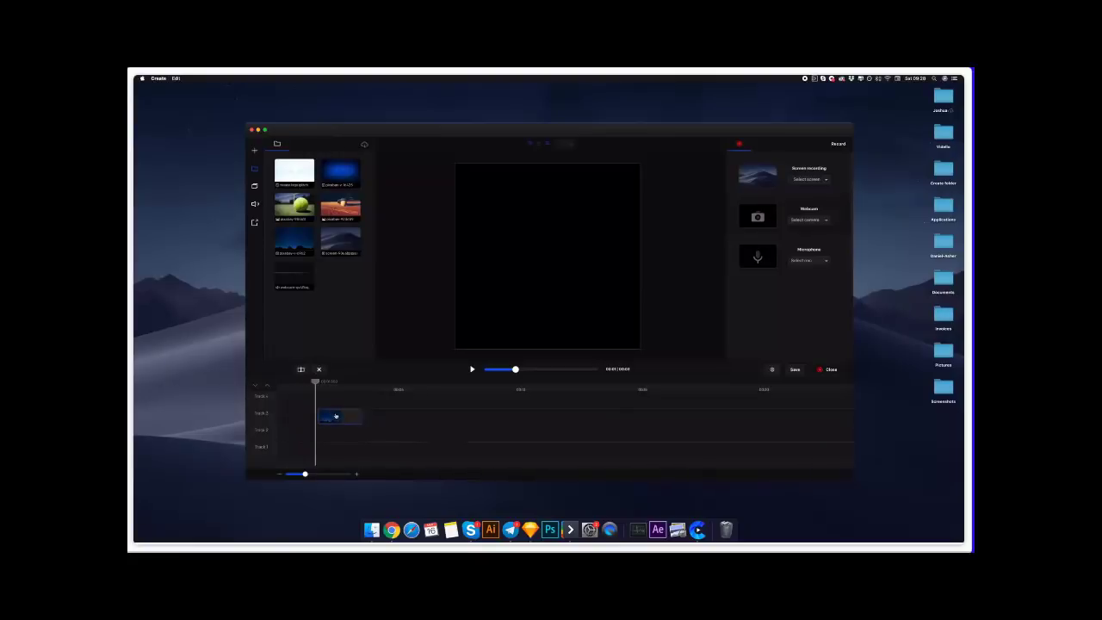
pyautogui.press('super+v')
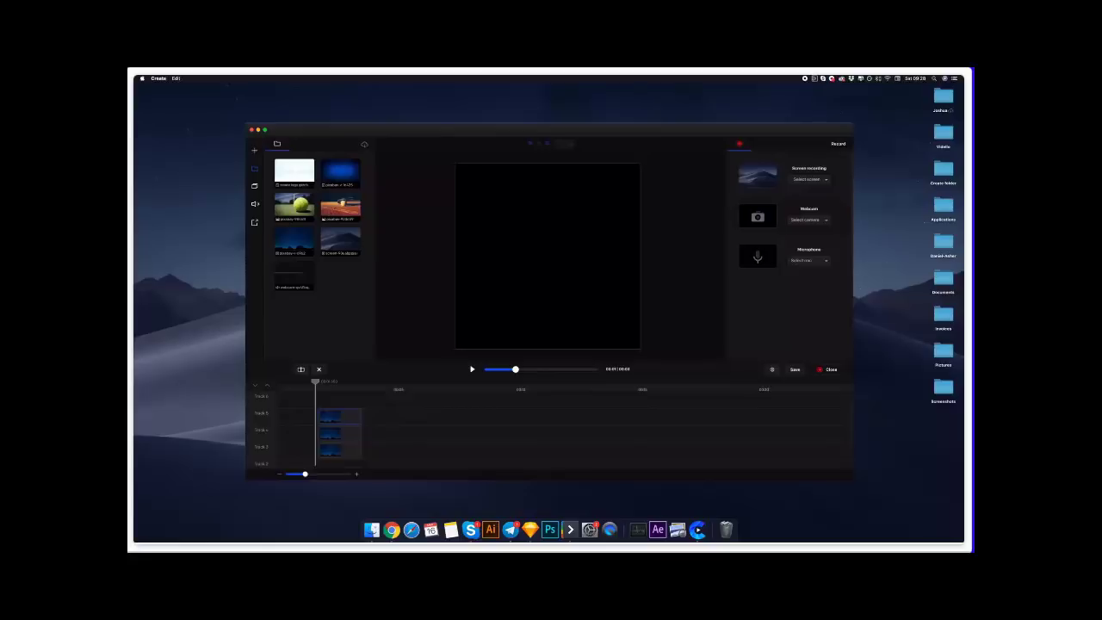
# - Close the recording settings, add the beach wave image from the stock backgrounds, and fit it to the canvas
pyautogui.click(828, 370)
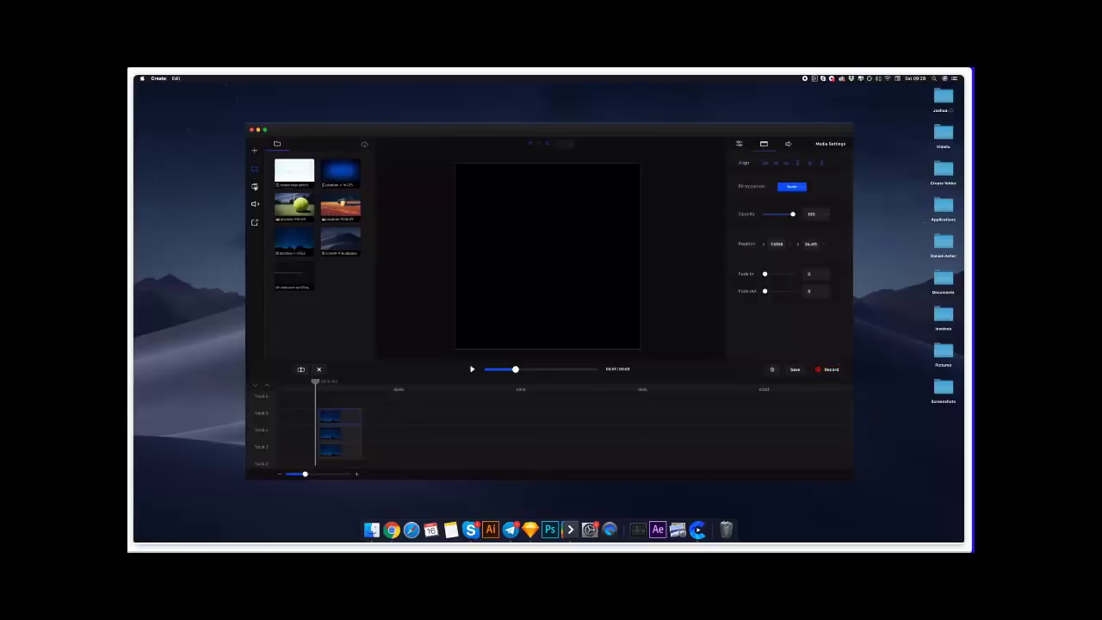
pyautogui.click(254, 186)
pyautogui.click(300, 143)
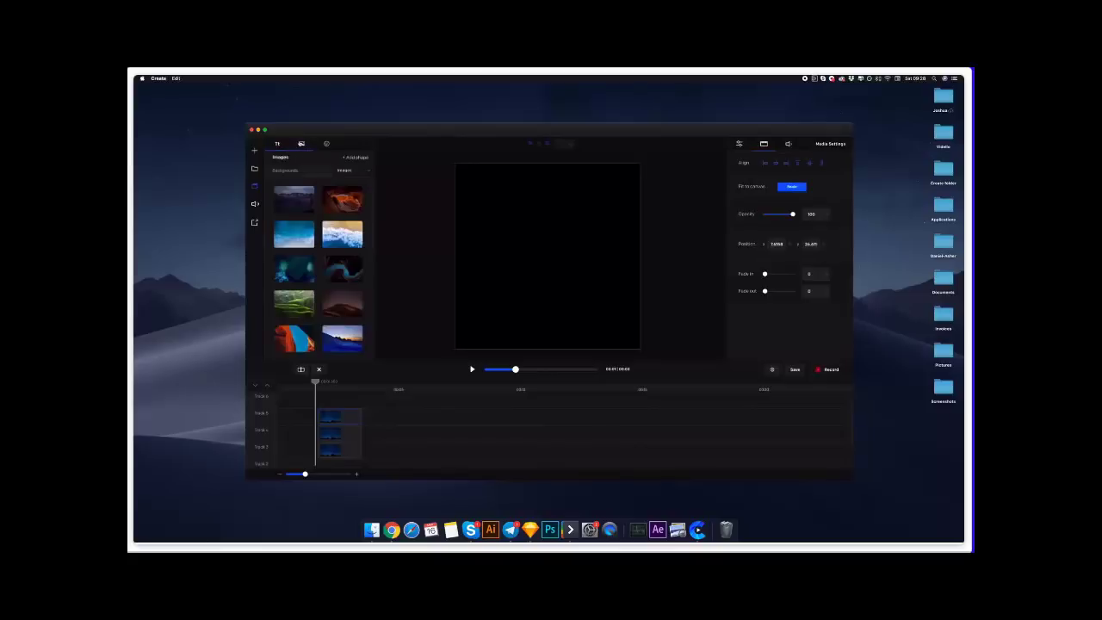
pyautogui.scroll(-10, 340, 207)
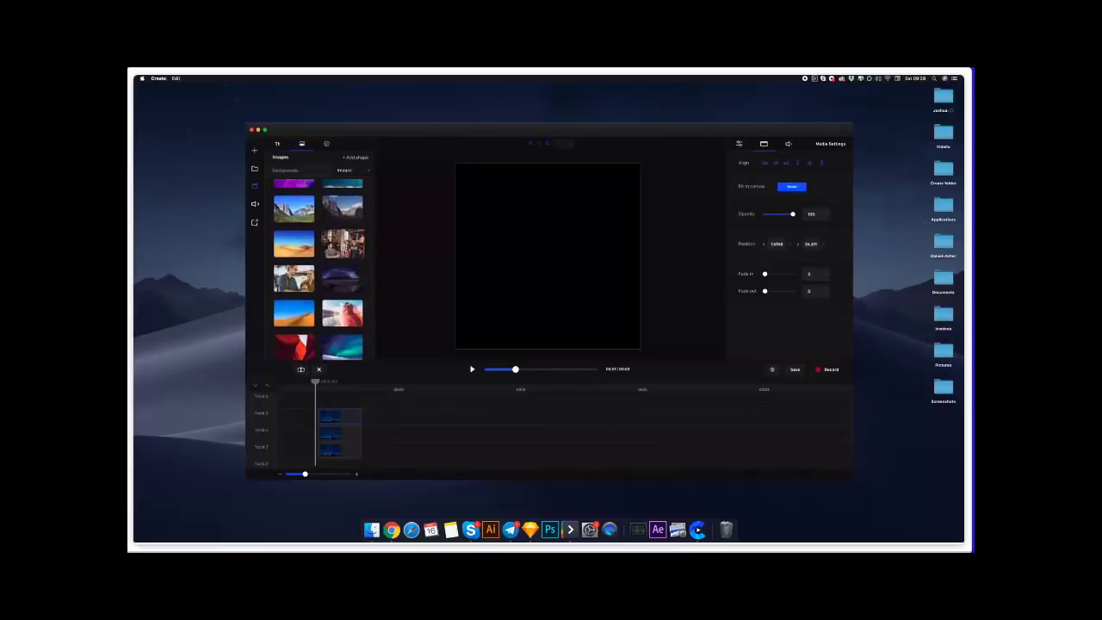
pyautogui.scroll(10, 344, 251)
pyautogui.moveTo(344, 245); pyautogui.dragTo(566, 267)
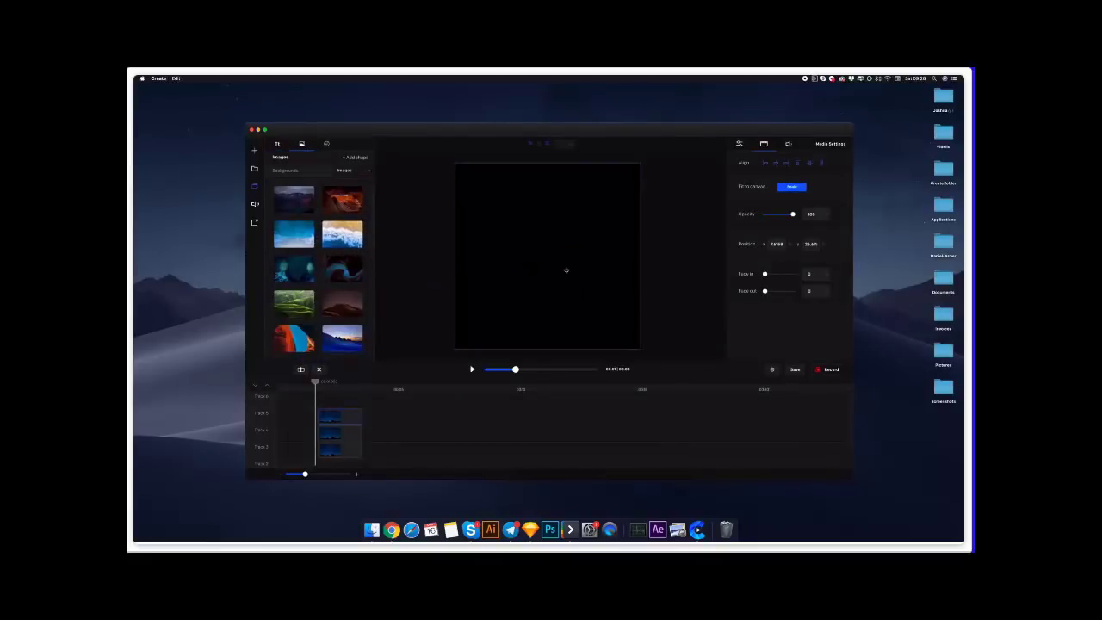
pyautogui.click(797, 187)
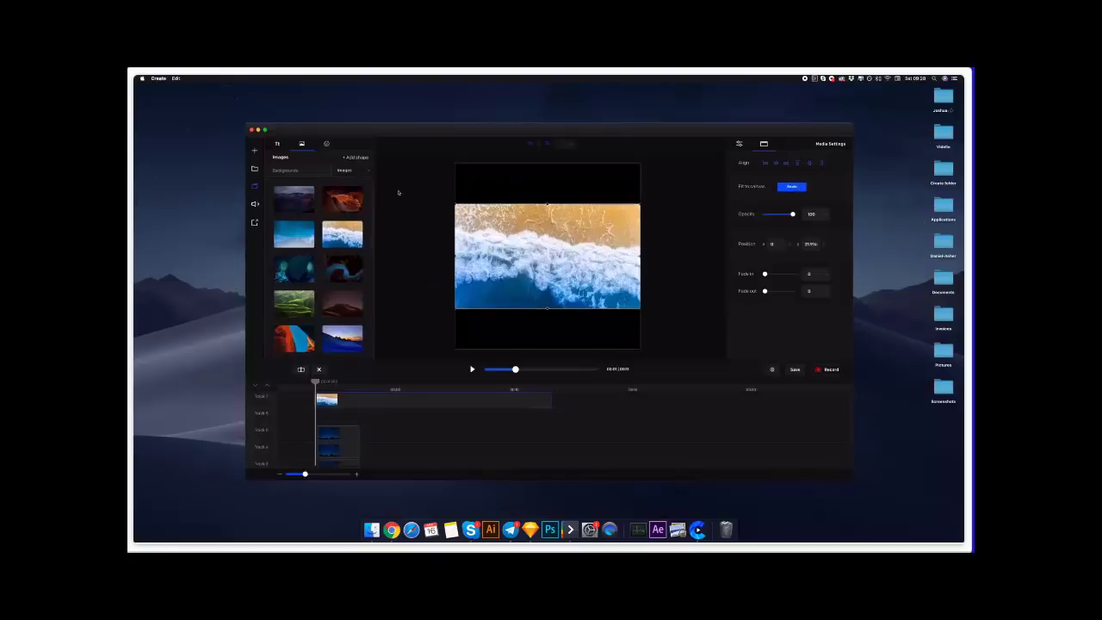
# - Add a white rectangle shape, enlarge it over the beach image, and delete it
pyautogui.click(357, 158)
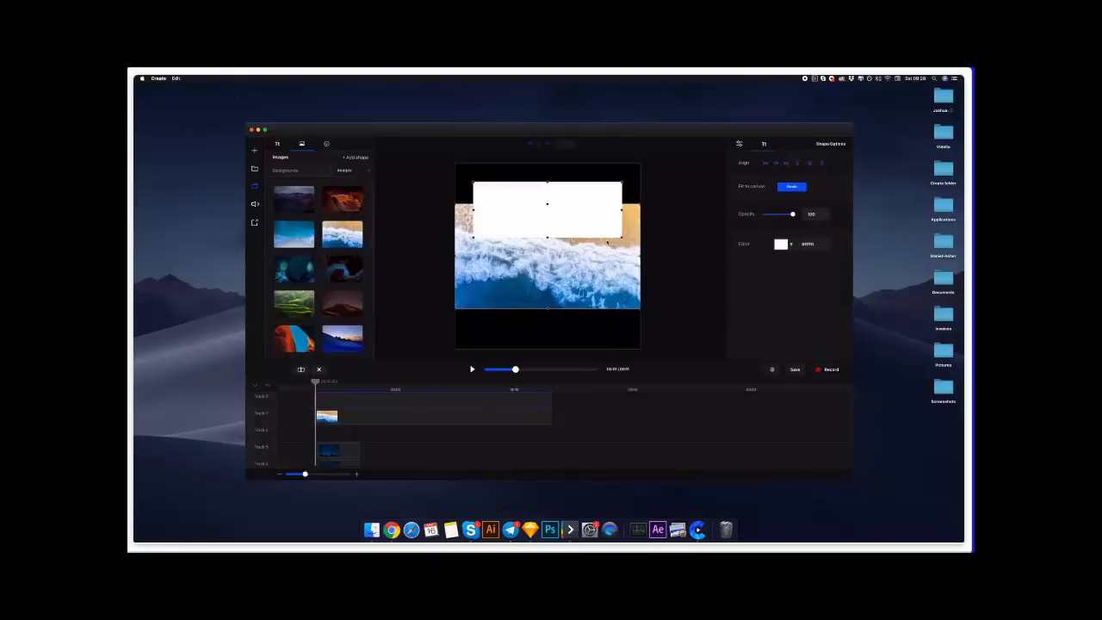
pyautogui.moveTo(622, 237); pyautogui.dragTo(650, 345)
pyautogui.moveTo(593, 294)
pyautogui.mouseDown()
pyautogui.moveTo(583, 278)
pyautogui.moveTo(594, 294)
pyautogui.mouseUp()
pyautogui.press('Delete')
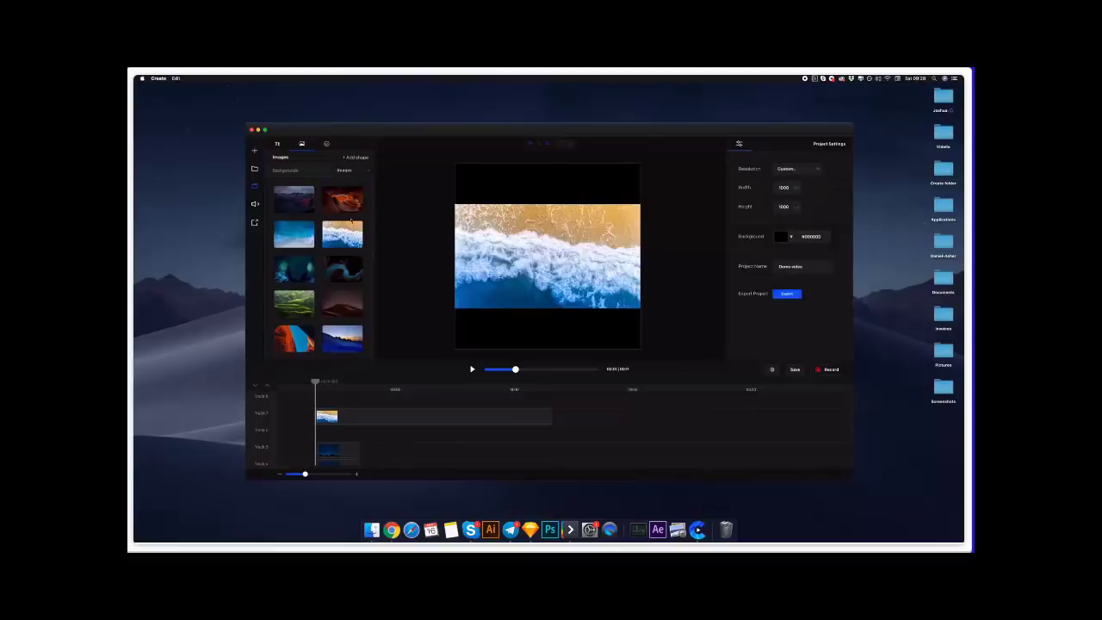
# - Search the stock icons for a bird, add the red bird, and shrink it into the canvas's lower-left corner
pyautogui.scroll(-15, 350, 221)
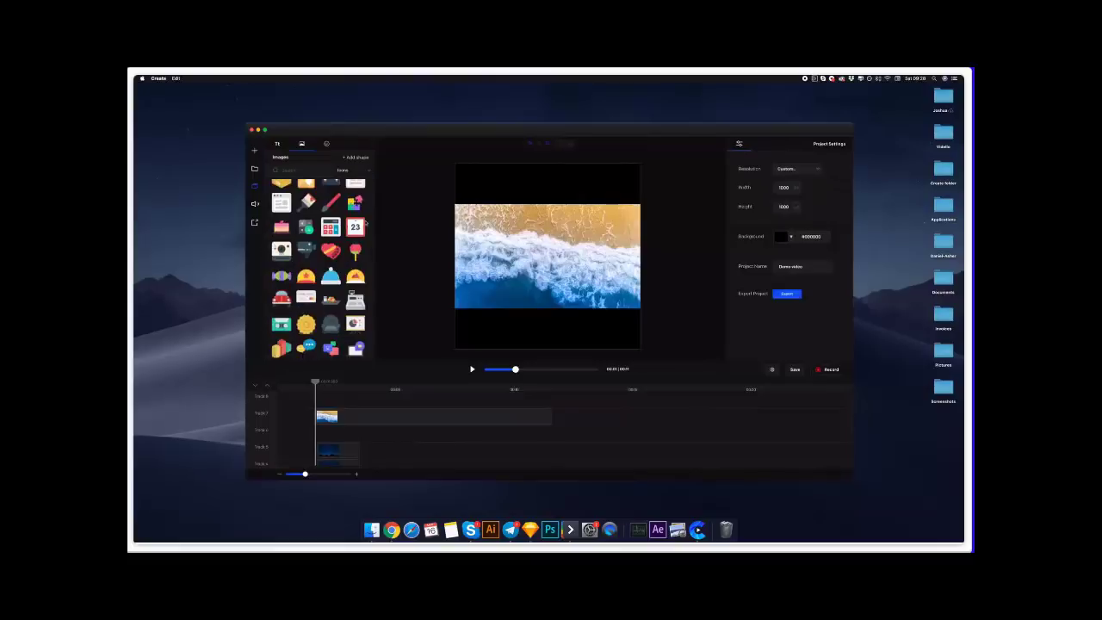
pyautogui.scroll(-5, 365, 224)
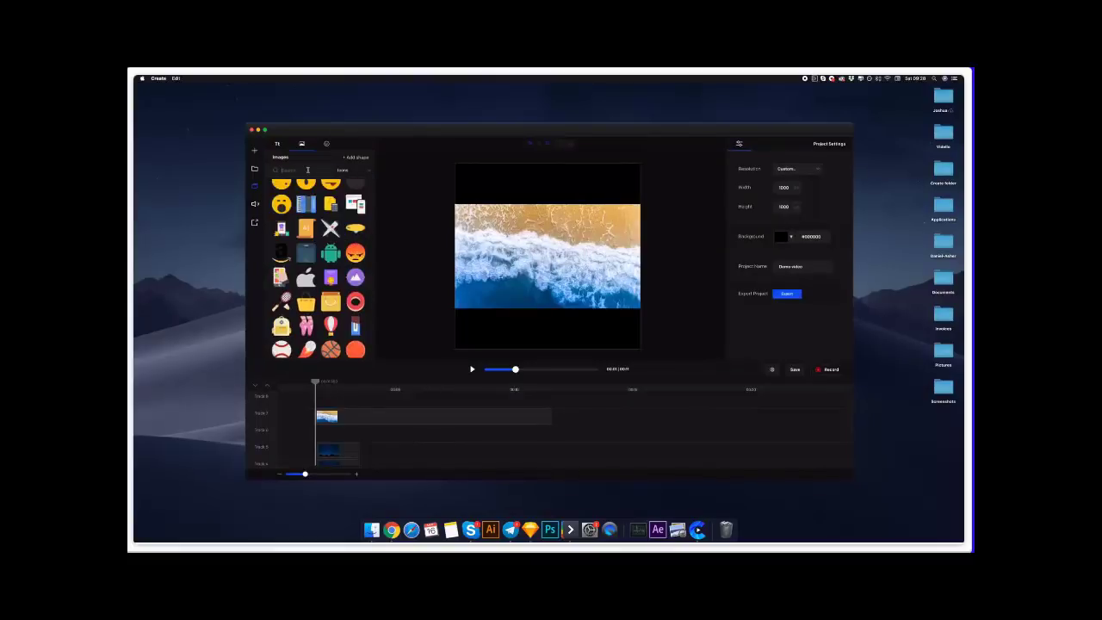
pyautogui.scroll(-3, 319, 267)
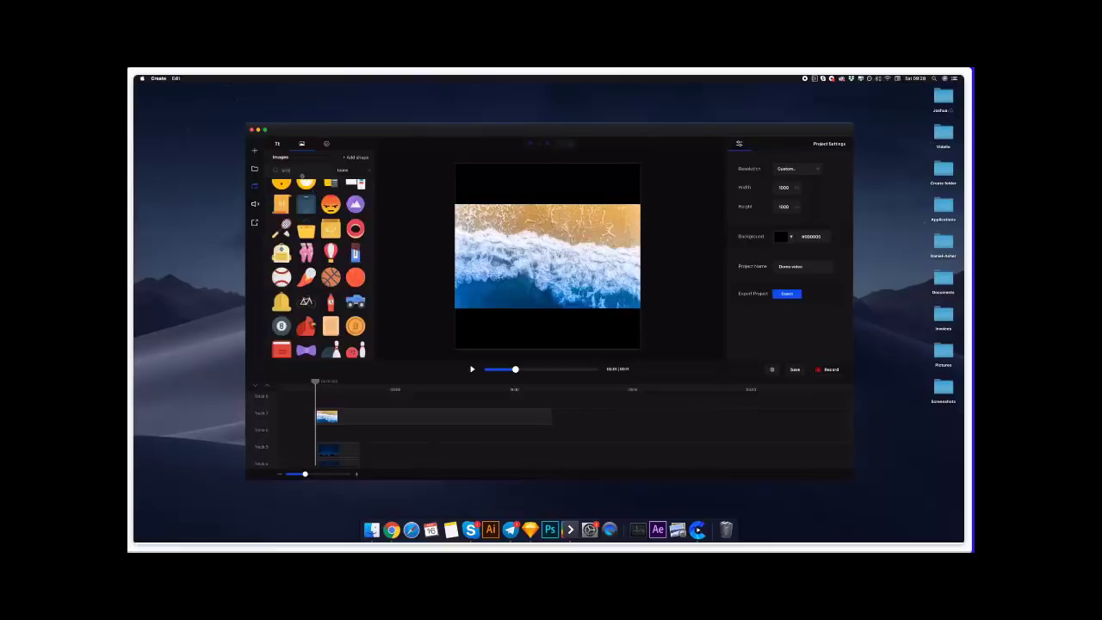
pyautogui.click(281, 197)
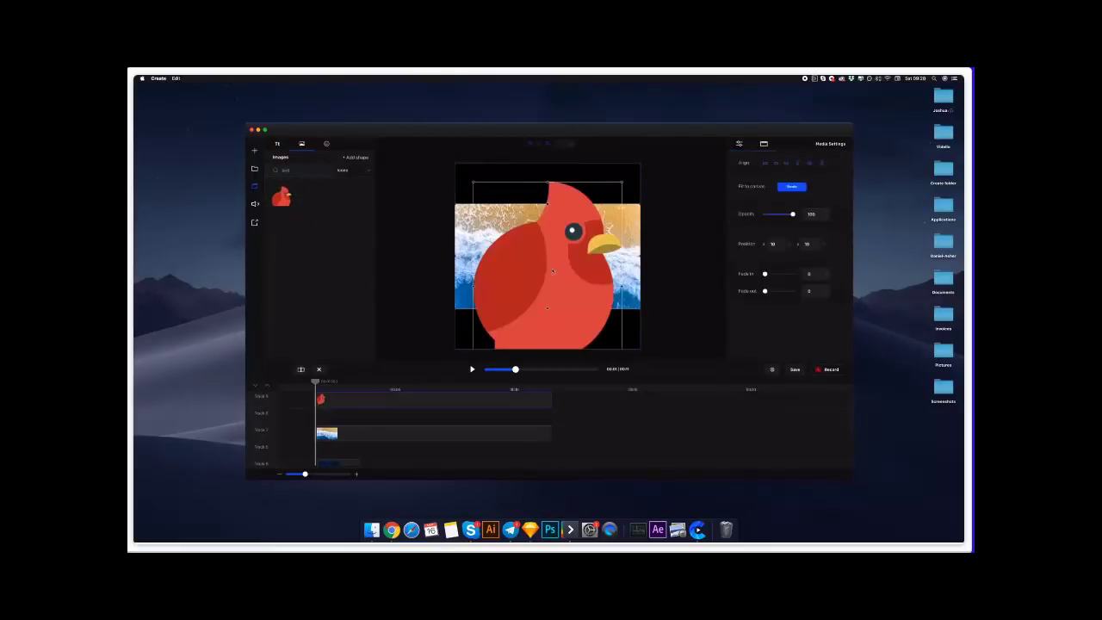
pyautogui.moveTo(553, 270); pyautogui.dragTo(559, 251)
pyautogui.moveTo(628, 164); pyautogui.dragTo(468, 327)
# - Align the beach and bird clips at the timeline's start with the bird on Track 4, and delete the sky clips and surplus tracks
pyautogui.scroll(-2, 355, 452)
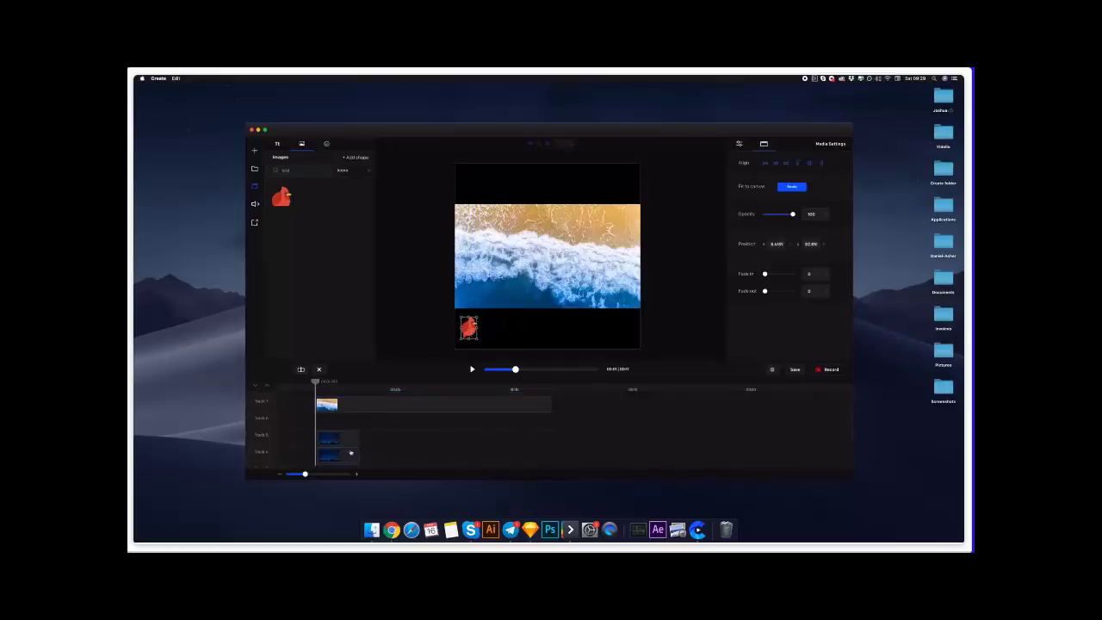
pyautogui.moveTo(357, 406); pyautogui.dragTo(320, 406)
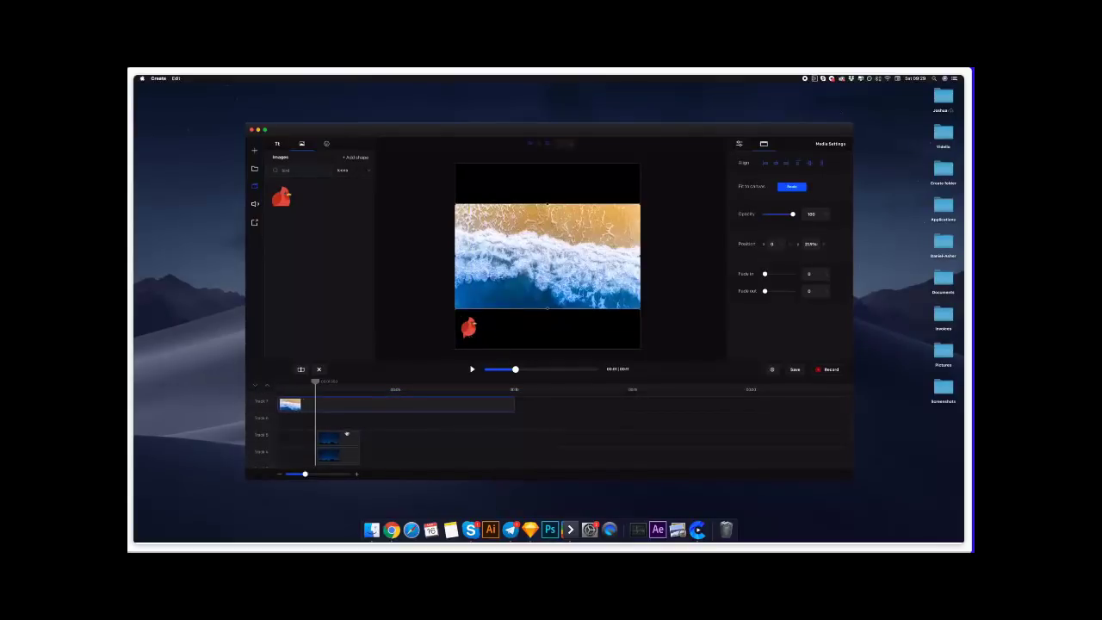
pyautogui.click(319, 369)
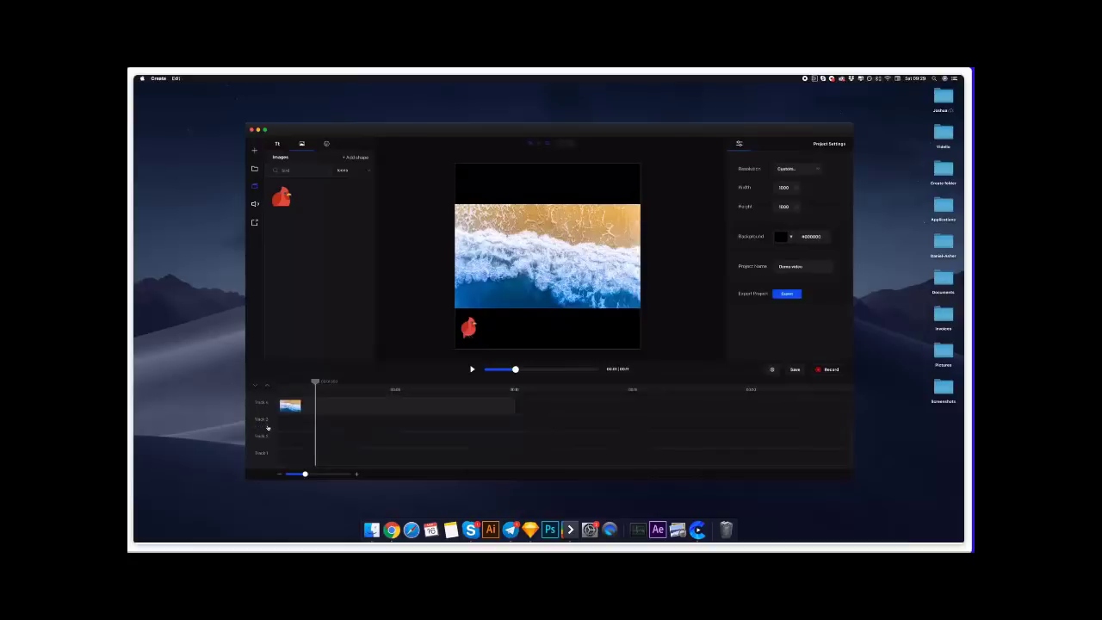
pyautogui.scroll(1, 290, 410)
pyautogui.moveTo(357, 403); pyautogui.dragTo(322, 417)
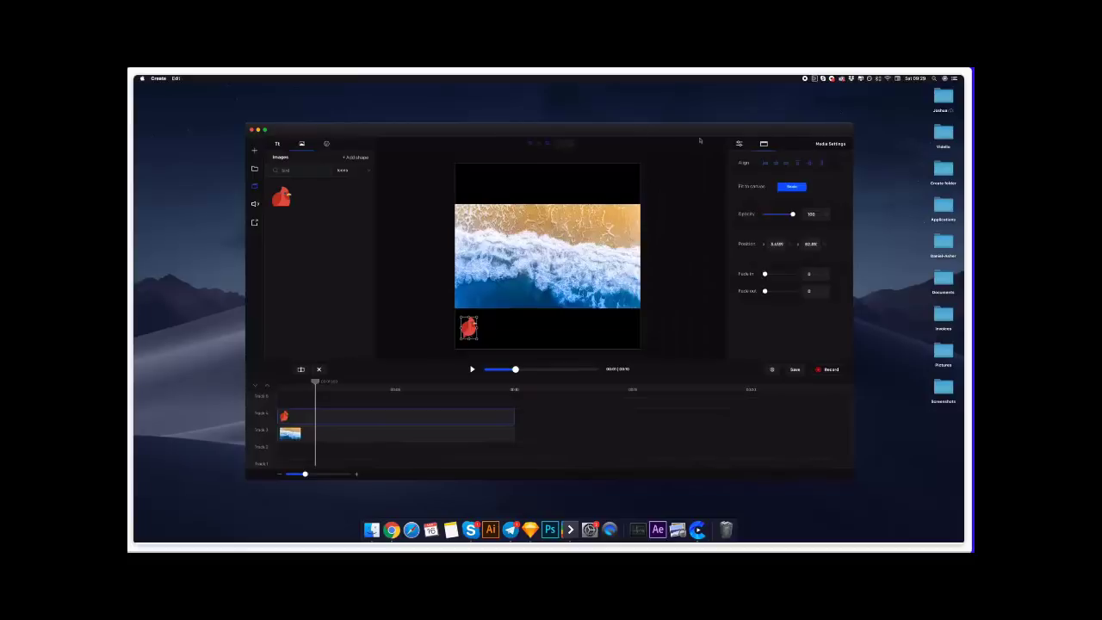
# - Add the animated exploding-head emoji on Track 5 at the timeline's start and shrink it into the canvas's lower-right corner
pyautogui.click(327, 145)
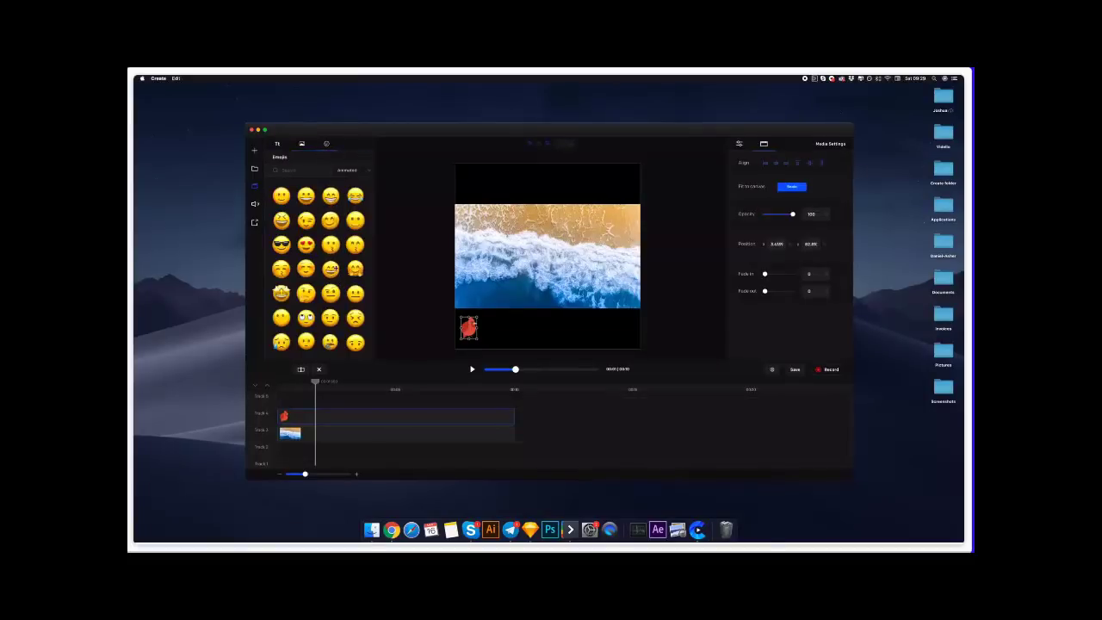
pyautogui.scroll(-10, 319, 267)
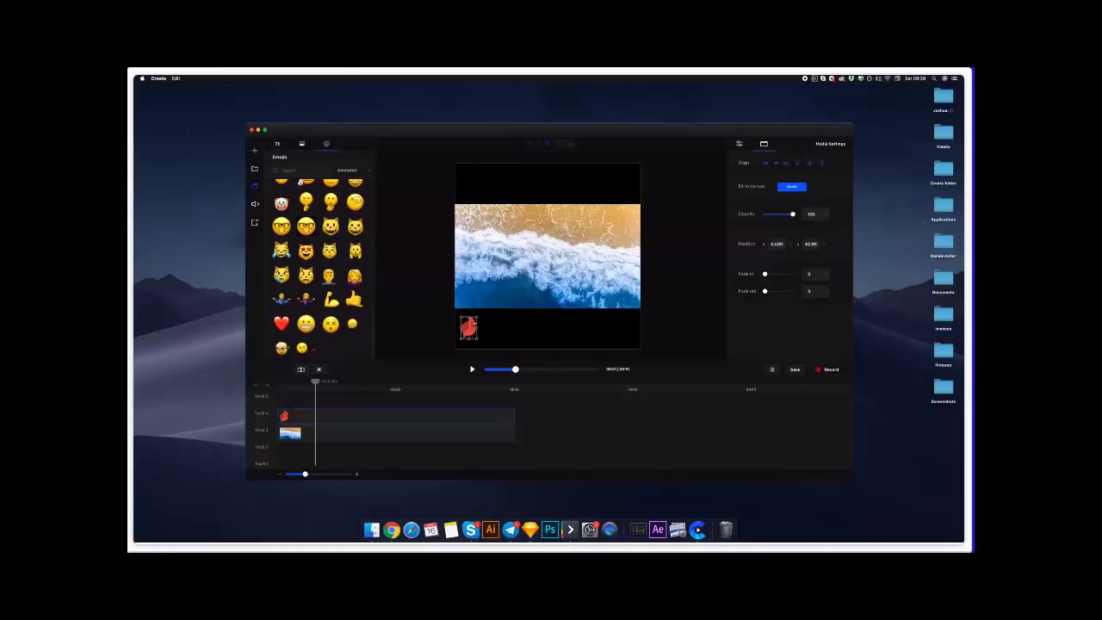
pyautogui.moveTo(281, 347); pyautogui.dragTo(315, 399)
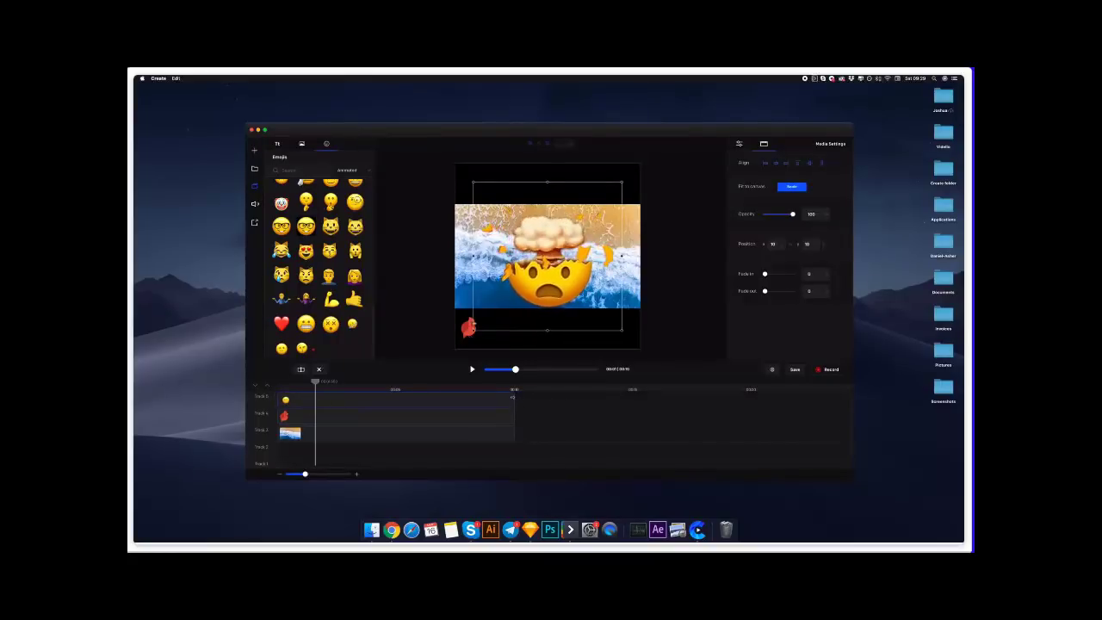
pyautogui.moveTo(513, 397)
pyautogui.mouseDown()
pyautogui.moveTo(806, 396)
pyautogui.moveTo(482, 395)
pyautogui.moveTo(745, 384)
pyautogui.moveTo(507, 416)
pyautogui.mouseUp()
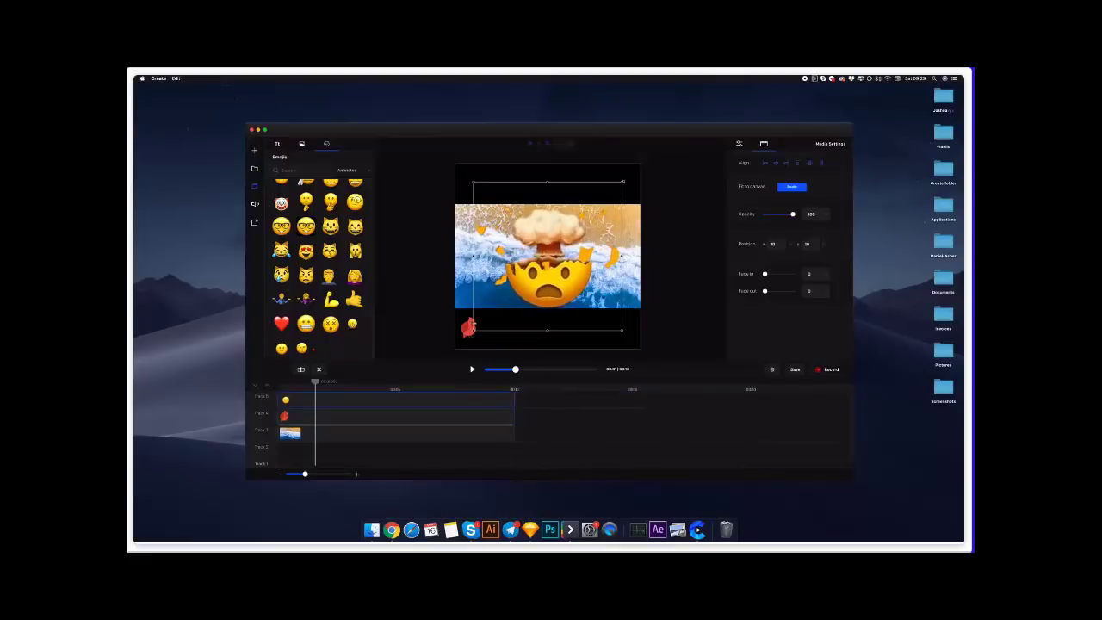
pyautogui.moveTo(622, 181); pyautogui.dragTo(623, 327)
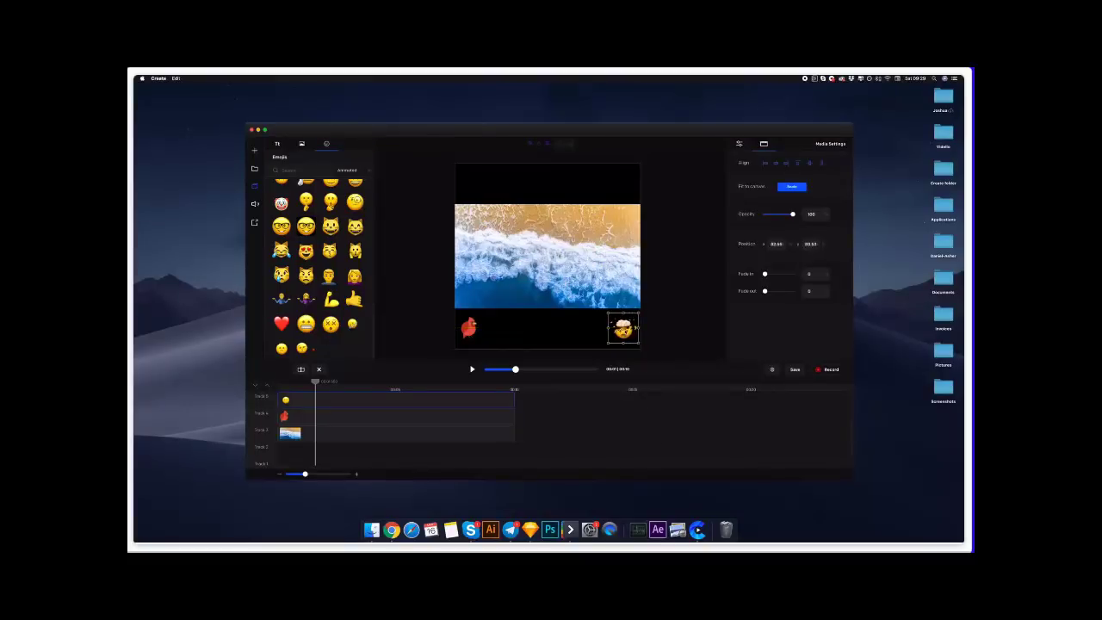
# - View the static emoji collection, then return to the animated emojis
pyautogui.click(348, 170)
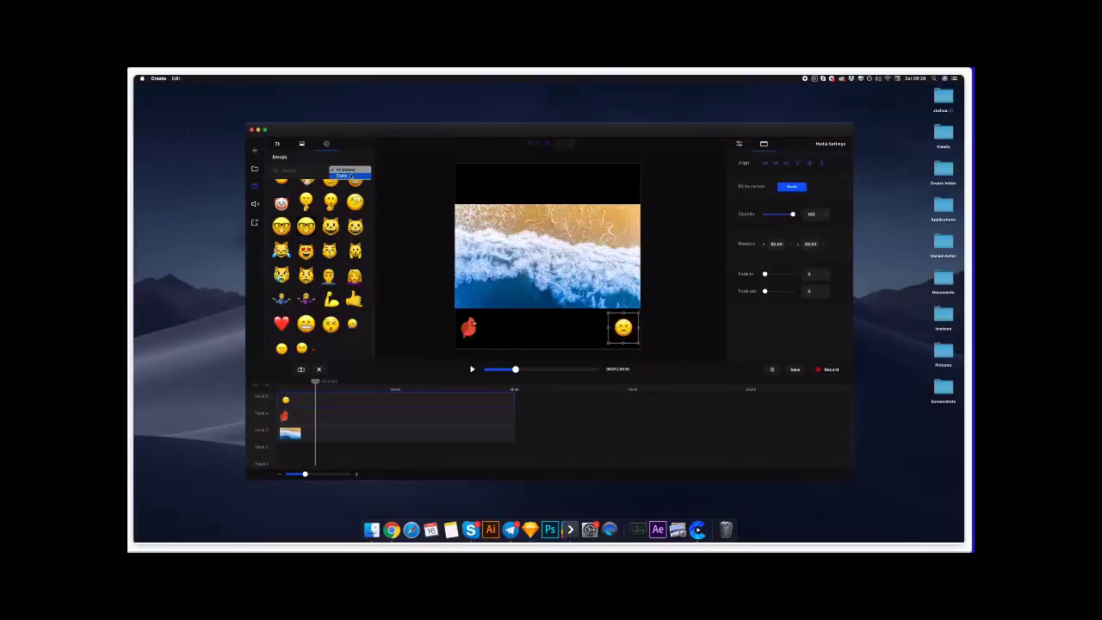
pyautogui.click(346, 177)
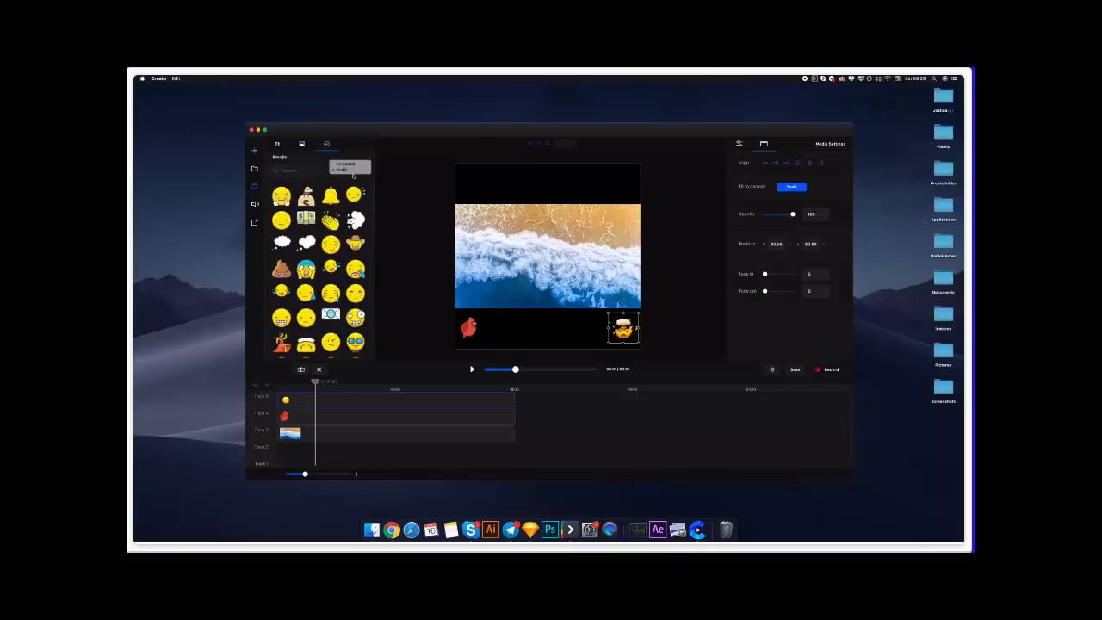
pyautogui.click(354, 166)
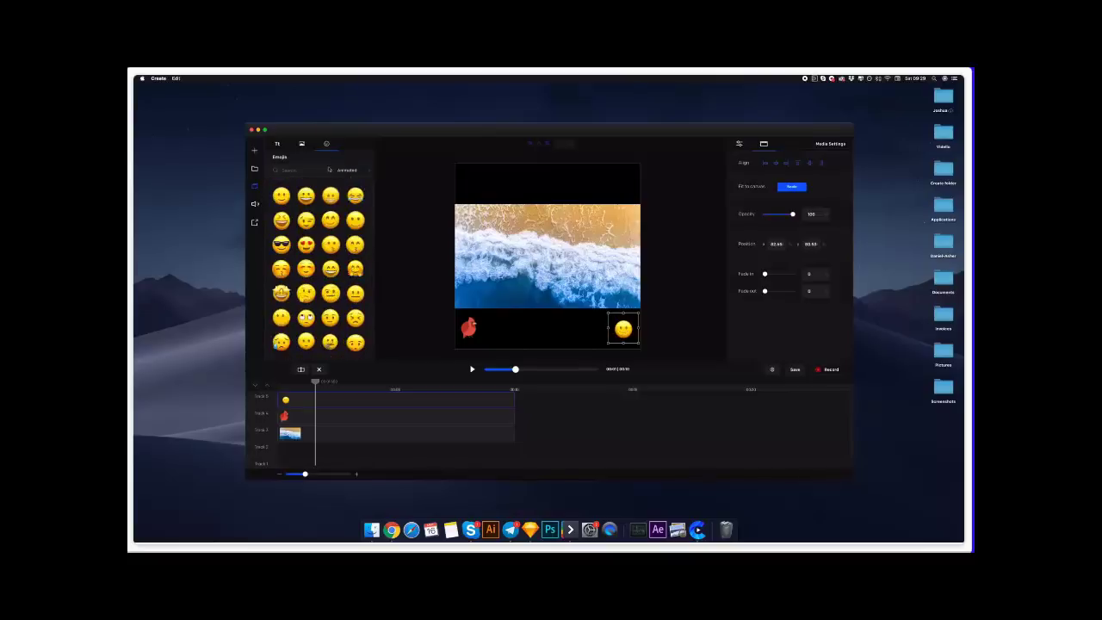
# - Add a text element in the black band above the beach image and change its wording to "COMING MARCH 26TH"
pyautogui.click(277, 144)
pyautogui.click(358, 157)
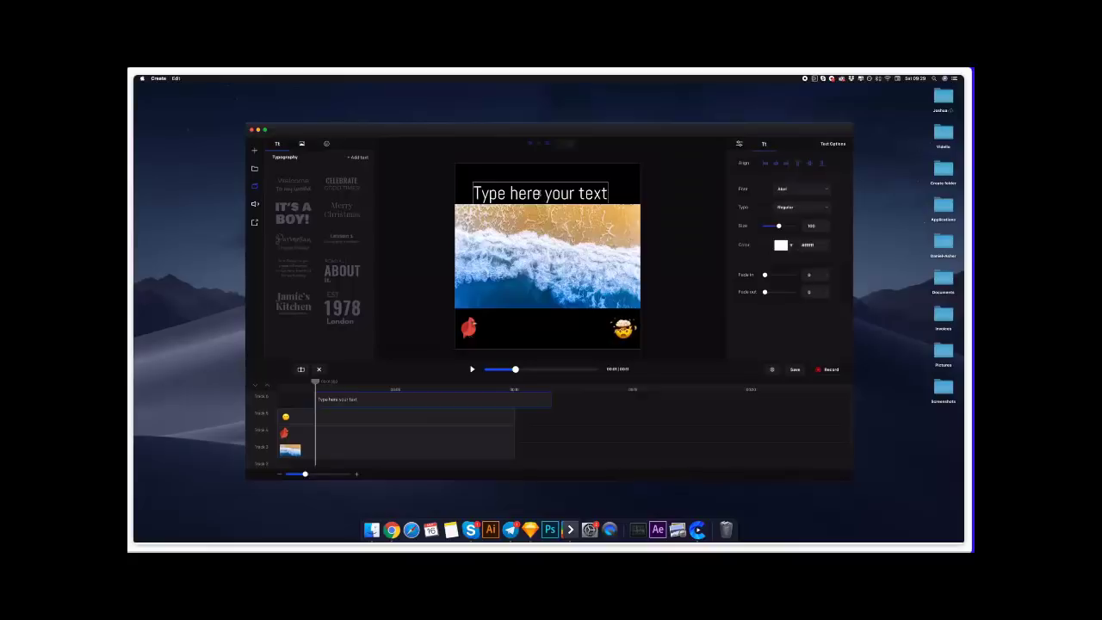
pyautogui.moveTo(539, 191); pyautogui.dragTo(547, 184)
pyautogui.doubleClick(547, 184)
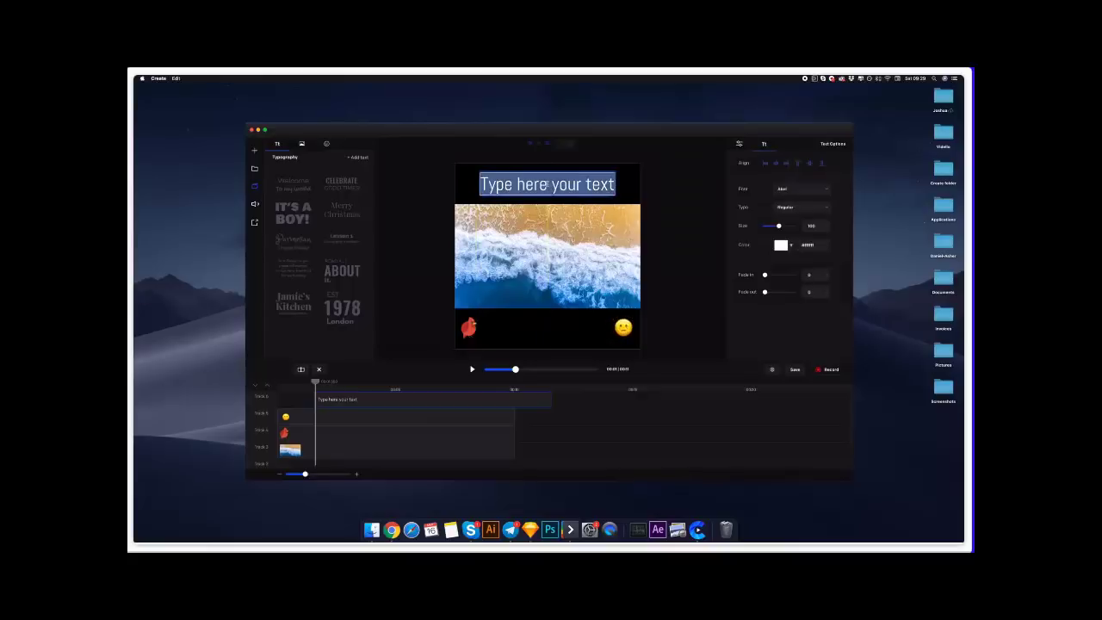
pyautogui.write('COMIN')
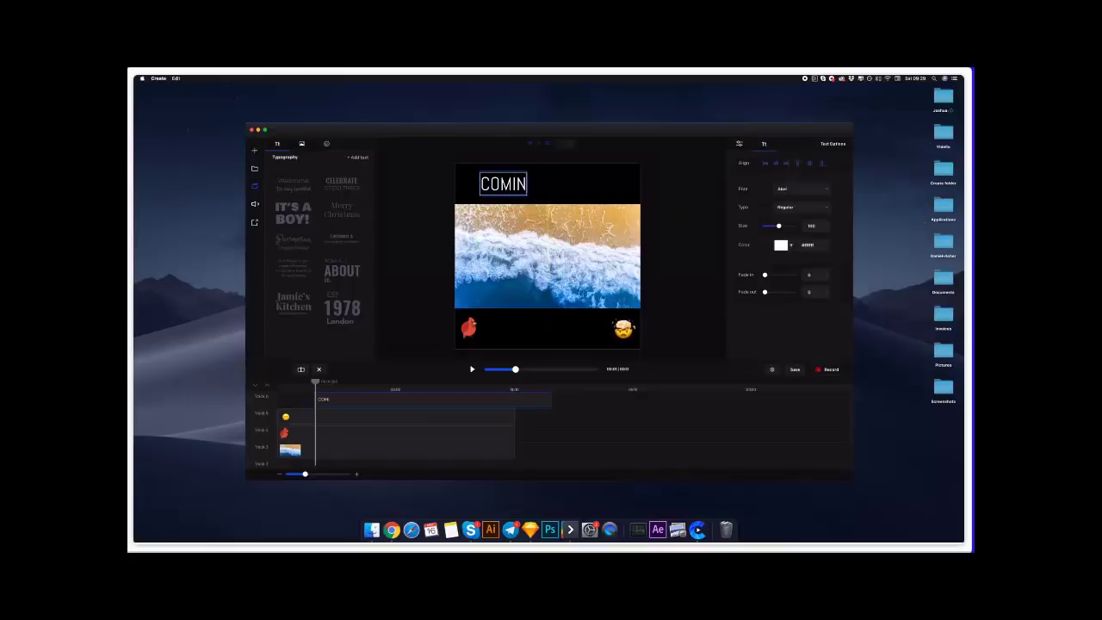
pyautogui.write('G MARCH 26th')
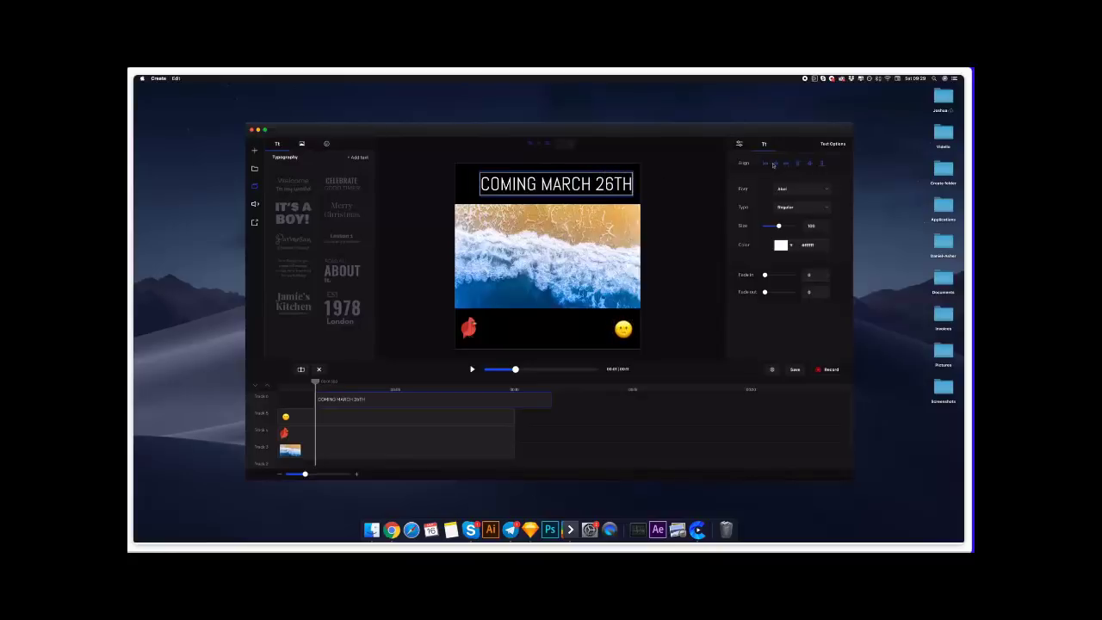
# - Center the title horizontally on the canvas and move its clip to the start of the timeline
pyautogui.click(774, 164)
pyautogui.click(794, 188)
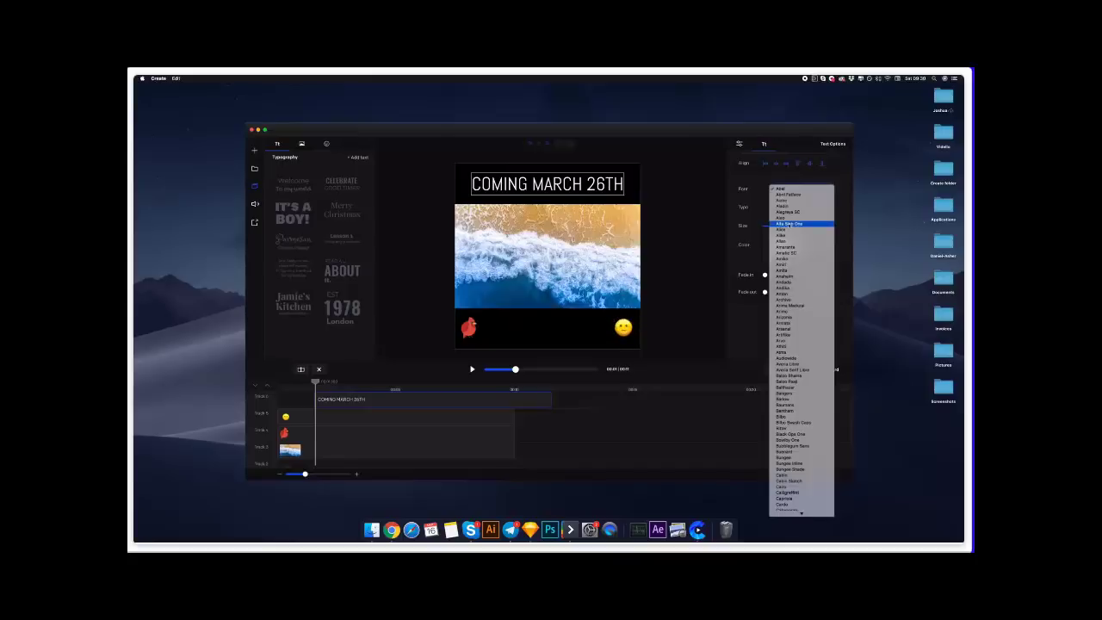
pyautogui.click(711, 214)
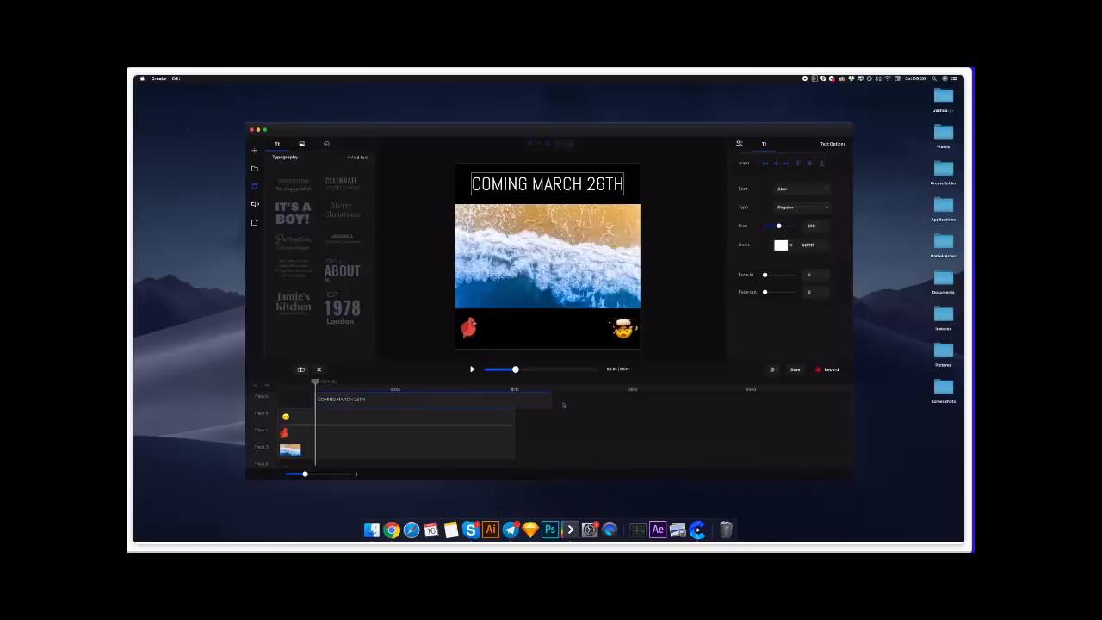
pyautogui.moveTo(537, 401); pyautogui.dragTo(499, 403)
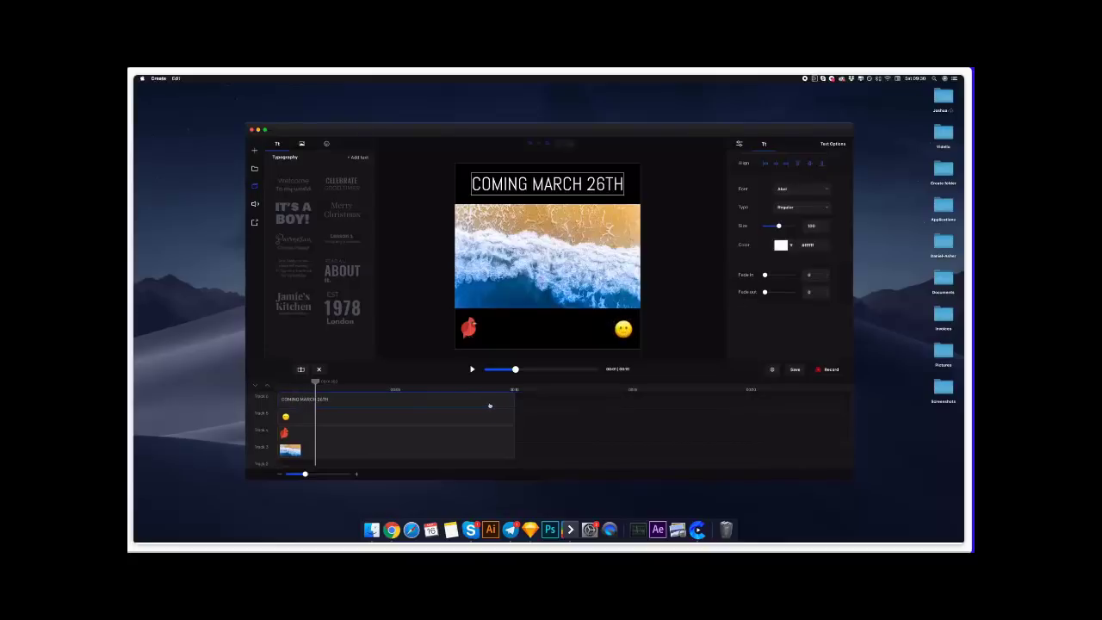
# - Add a track above the title clip and paste a copy of the "COMING MARCH 26TH" text on Track 7
pyautogui.click(267, 388)
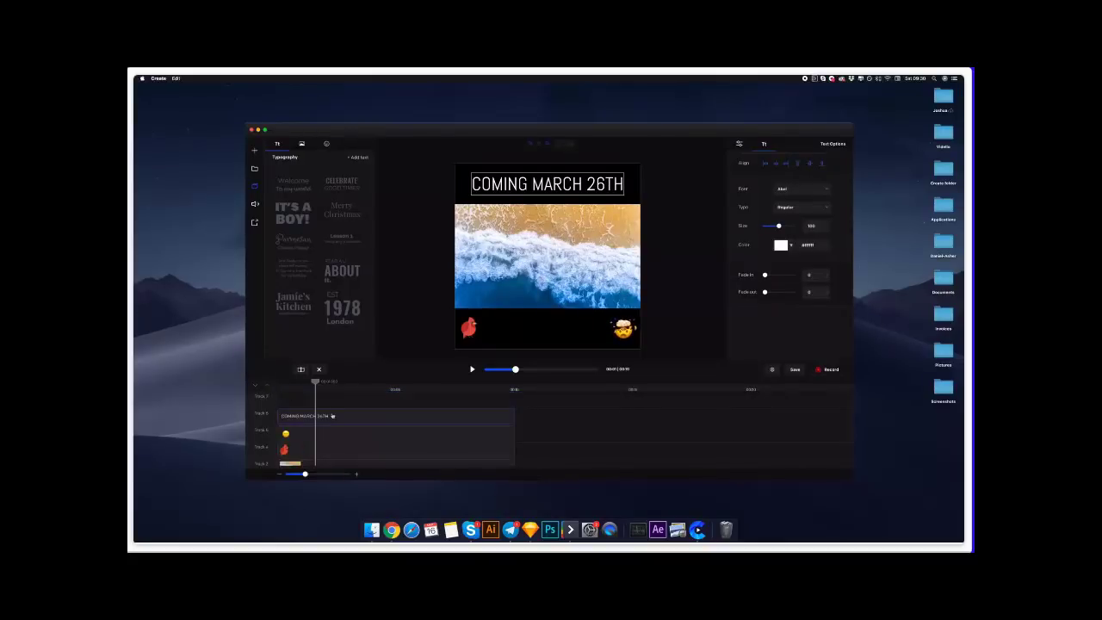
pyautogui.press('super+v')
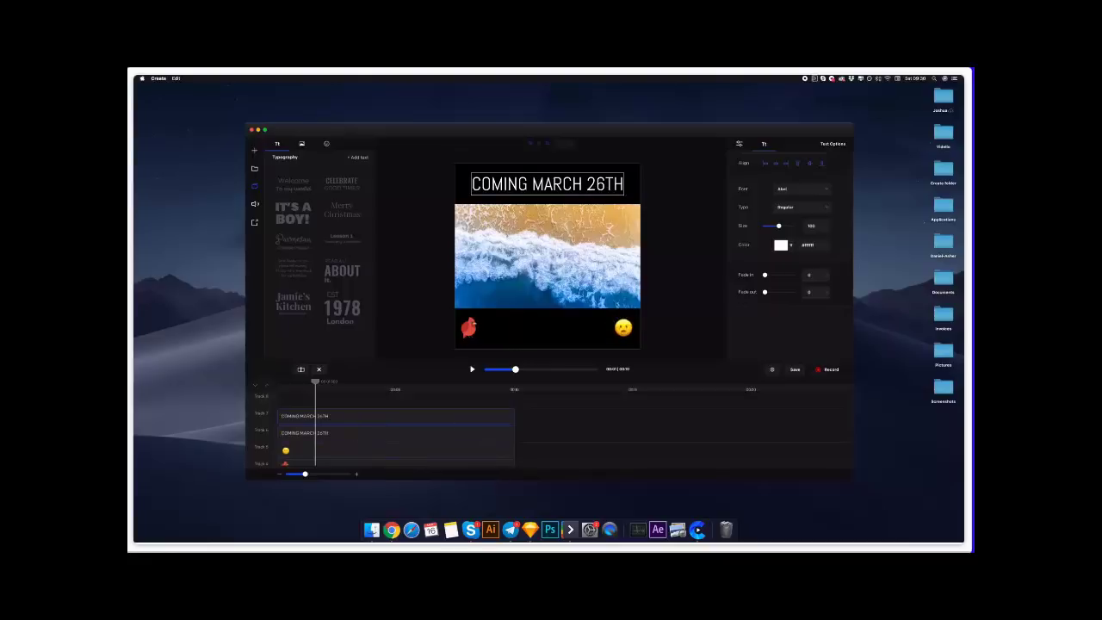